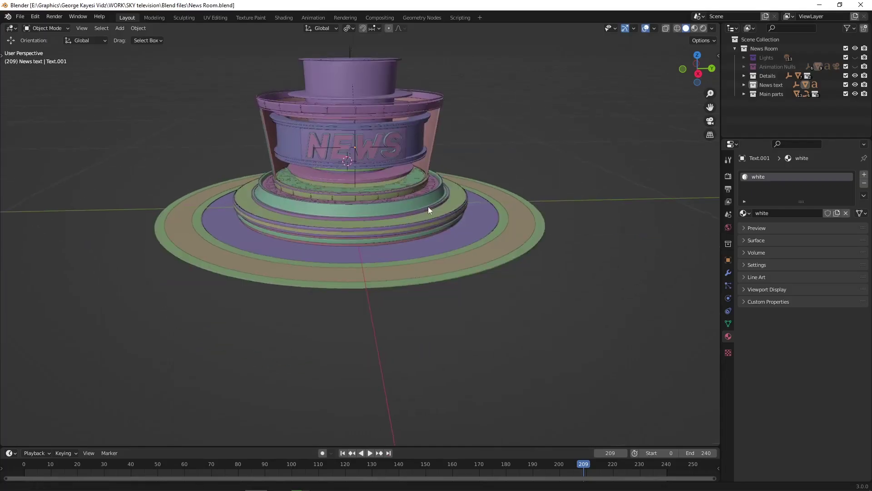
Orbit around the news-desk set and show it in Material Preview with its textures
mouse_move(428, 206)
middle_down()
mouse_move(349, 223)
mouse_move(425, 222)
mouse_move(454, 201)
mouse_move(473, 203)
mouse_move(372, 166)
middle_up()
scroll(383, 213, up, 2)
scroll(381, 210, up, 2)
scroll(386, 236, up, 2)
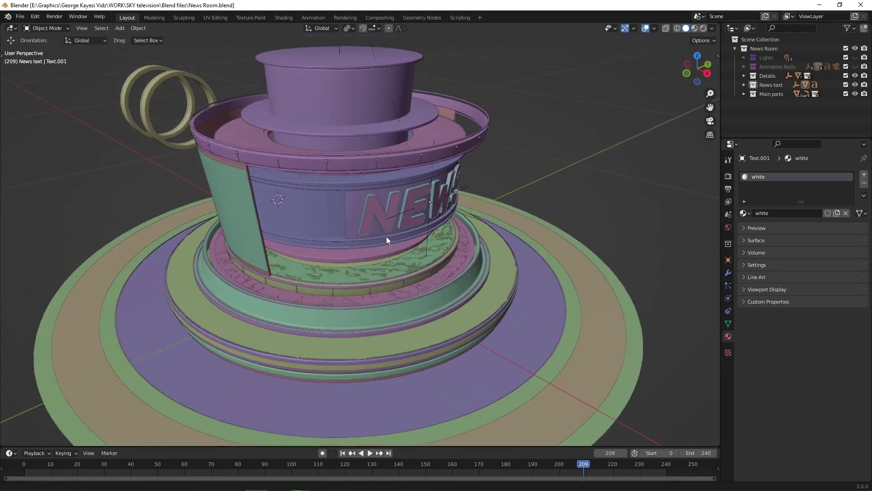
middle_drag(386, 236, 386, 222)
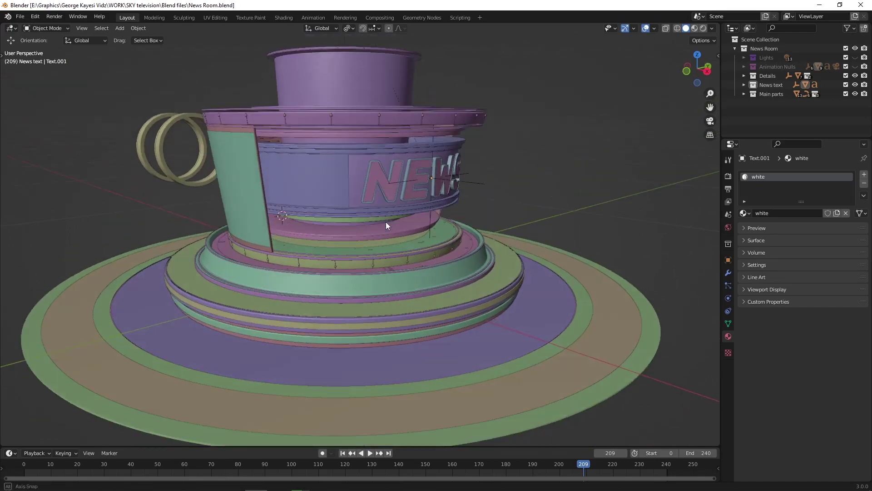
click(694, 28)
scroll(527, 179, down, 2)
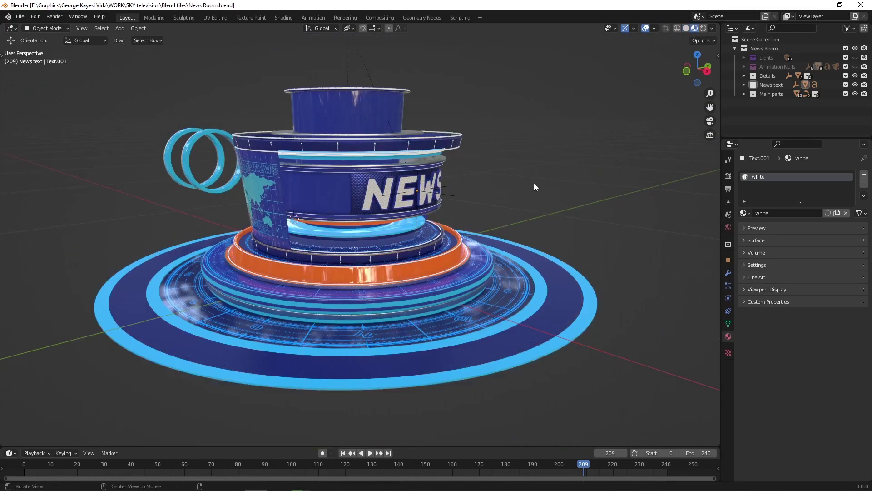
mouse_move(533, 184)
middle_down()
mouse_move(392, 190)
mouse_move(577, 186)
mouse_move(560, 187)
middle_up()
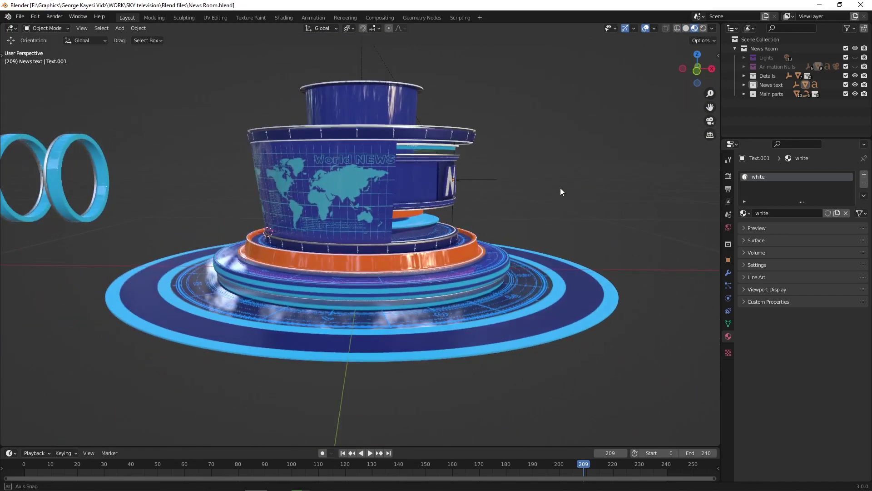
Isolate the curved world-map panel in Local View and view its map artwork
click(345, 178)
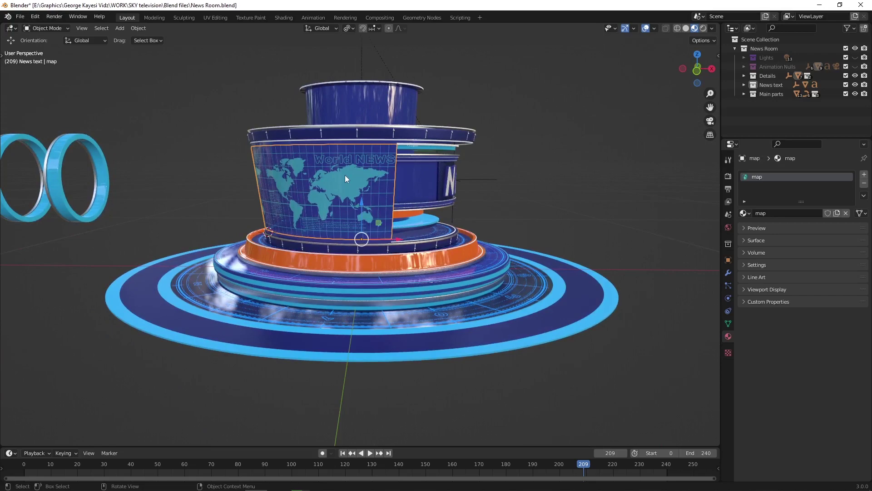
key(KP_Divide)
mouse_move(380, 249)
middle_down()
mouse_move(381, 239)
mouse_move(302, 240)
mouse_move(312, 231)
mouse_move(361, 244)
mouse_move(434, 225)
middle_up()
scroll(312, 230, up, 3)
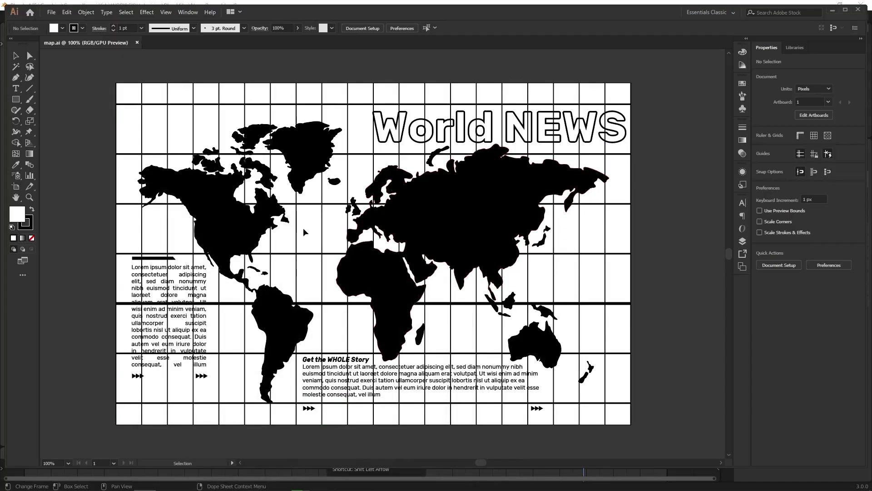
key(Tab)
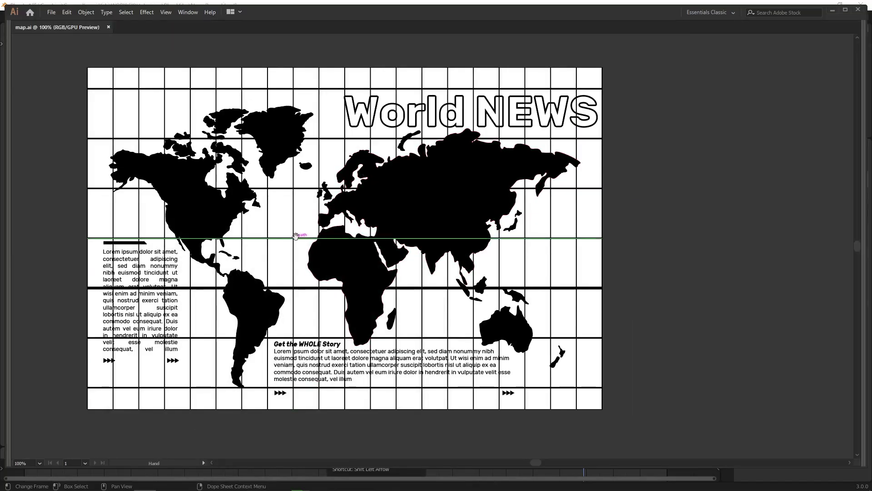
drag(295, 236, 365, 244)
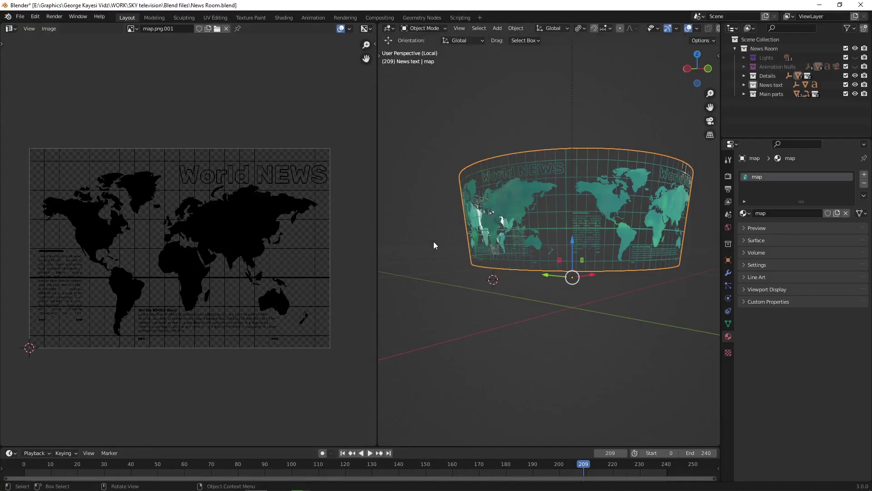
Check the map panel's UV layout in Edit Mode, then return to Object Mode
key(Tab)
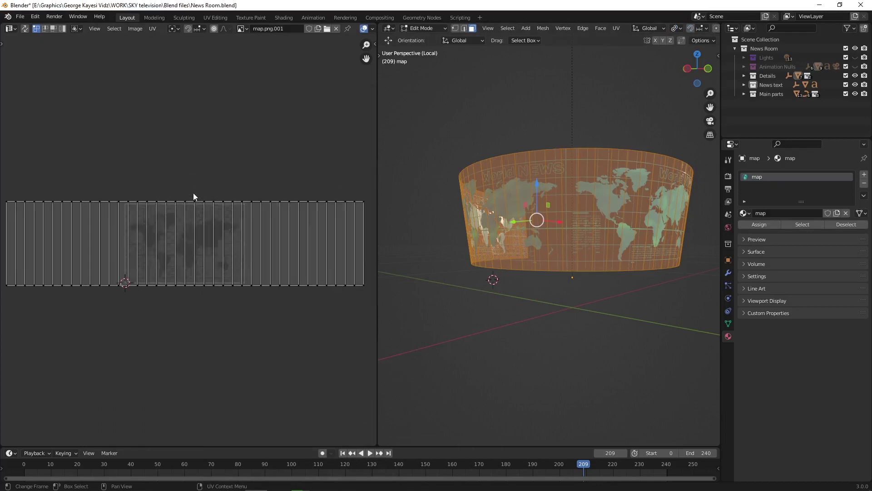
scroll(201, 218, up, 2)
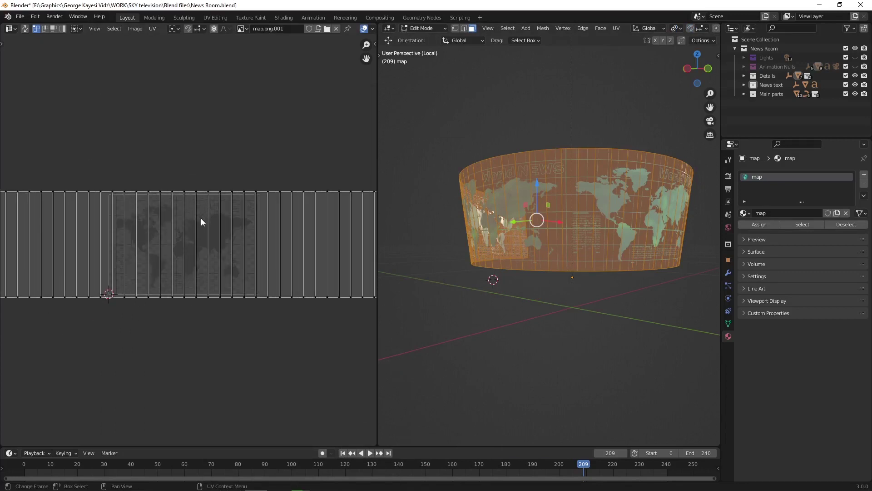
scroll(201, 218, up, 1)
scroll(201, 218, up, 1)
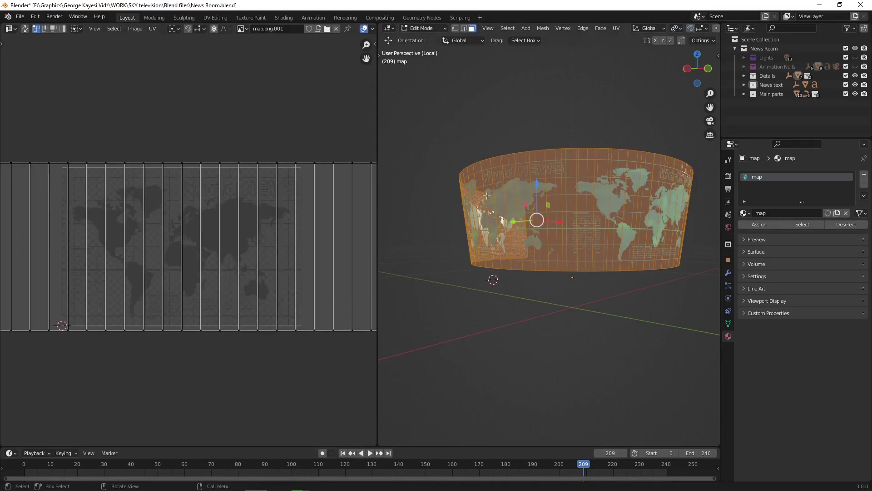
key(Tab)
Turn the left area into the Shader Editor showing the map material's nodes
click(11, 29)
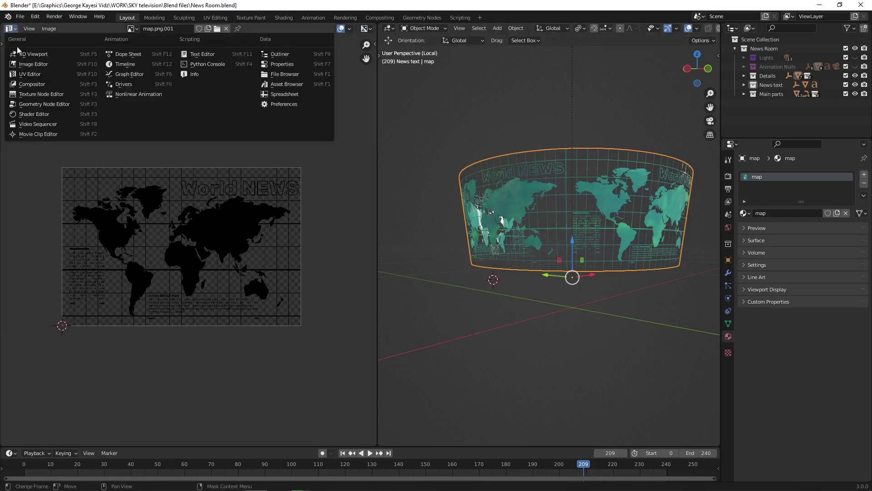
click(34, 115)
middle_drag(9, 221, 125, 220)
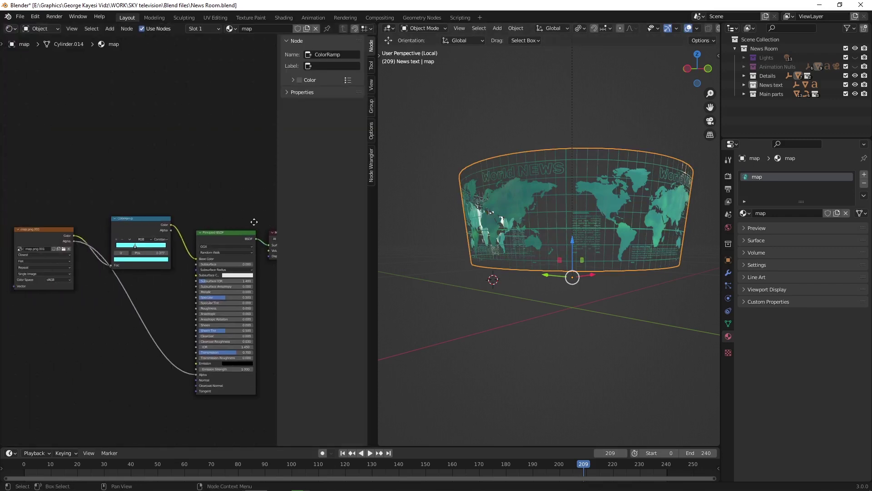
scroll(97, 225, up, 2)
scroll(164, 222, up, 1)
scroll(137, 236, up, 3)
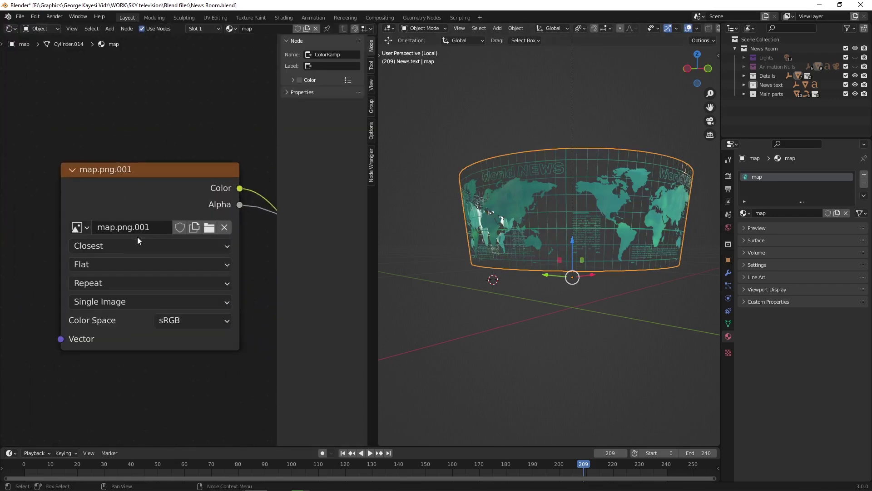
scroll(140, 228, down, 2)
scroll(149, 227, down, 1)
Move the ColorRamp node higher and fit the image, ColorRamp and BSDF nodes in view
middle_drag(149, 226, 77, 220)
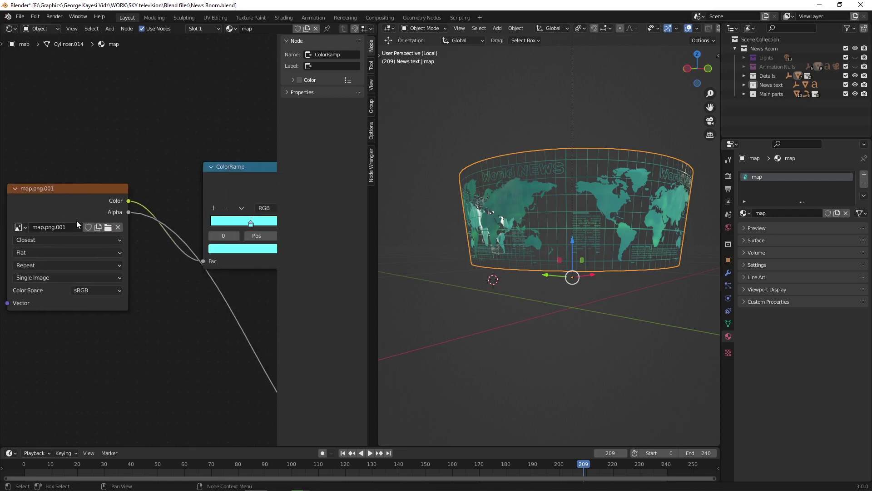
scroll(130, 230, up, 2)
scroll(130, 231, down, 2)
middle_drag(150, 218, 77, 218)
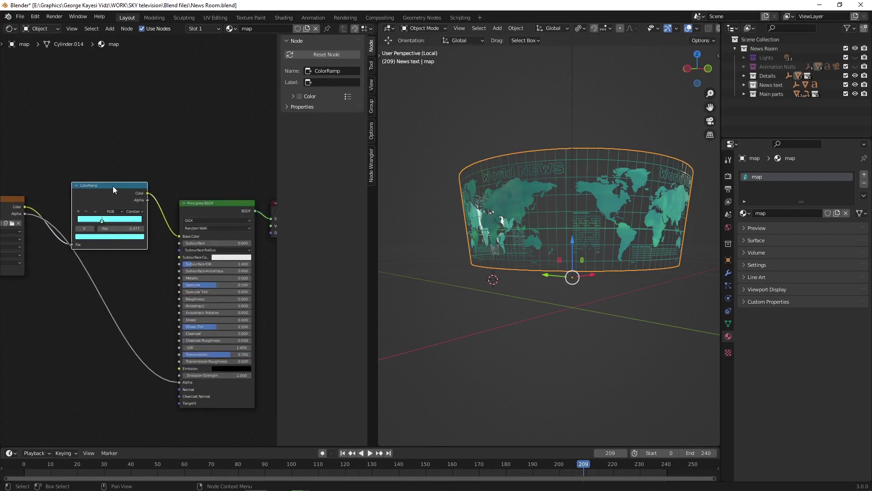
drag(112, 186, 117, 151)
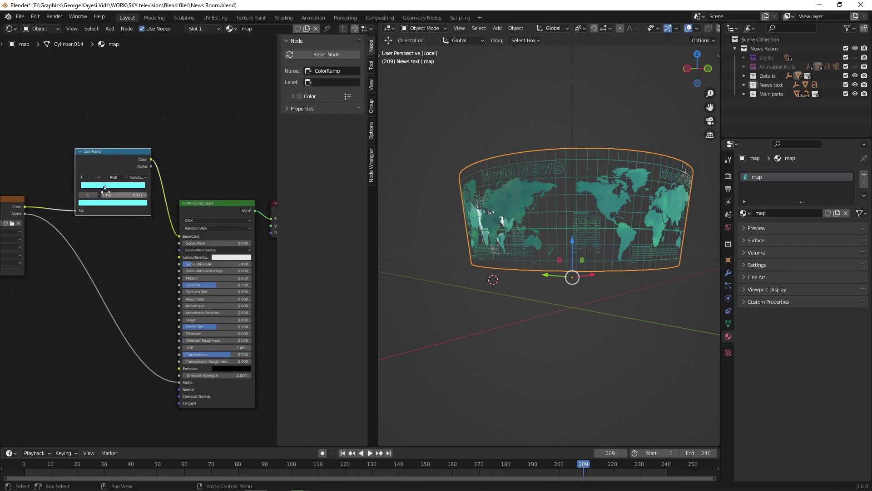
scroll(135, 222, down, 1)
scroll(135, 221, down, 1)
middle_drag(135, 221, 160, 227)
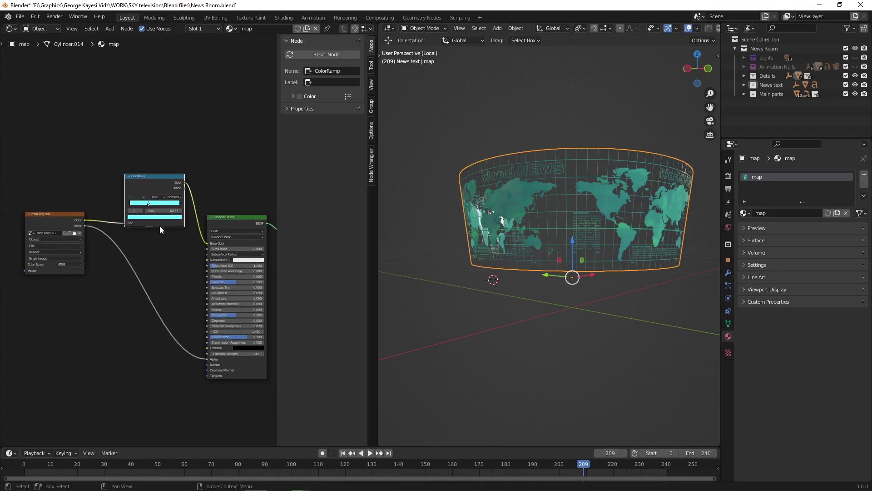
Exit Local View to show the whole NEWS set and select the clock ring
key(KP_Divide)
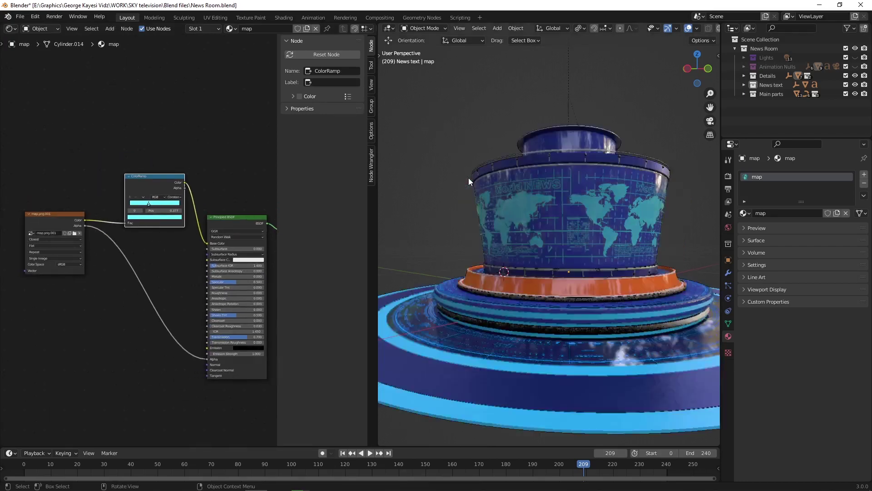
middle_drag(548, 218, 503, 265)
scroll(497, 264, up, 2)
scroll(502, 250, up, 2)
click(497, 279)
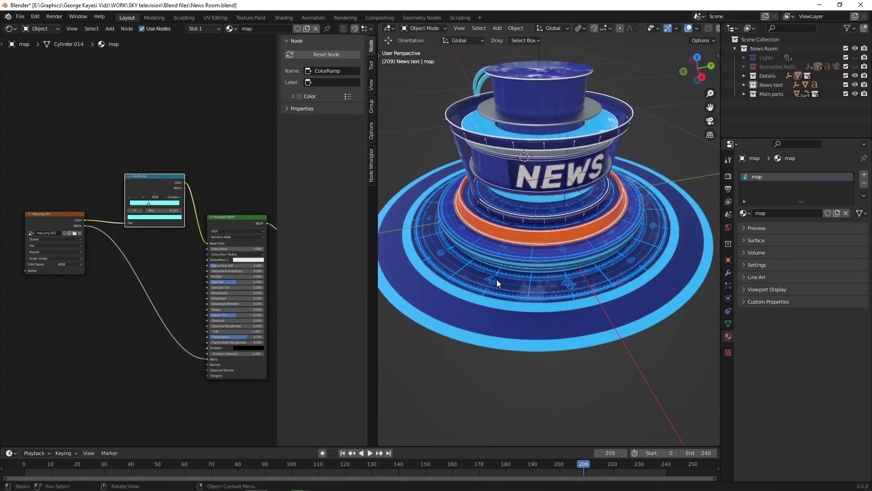
Return the left area to the Image Editor and show the clock's ring UVs in Edit Mode
middle_drag(189, 249, 152, 228)
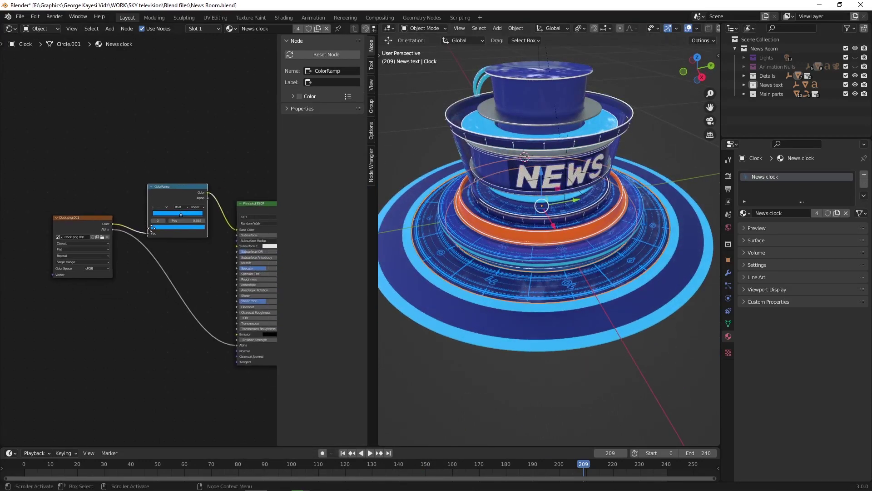
click(9, 30)
click(29, 74)
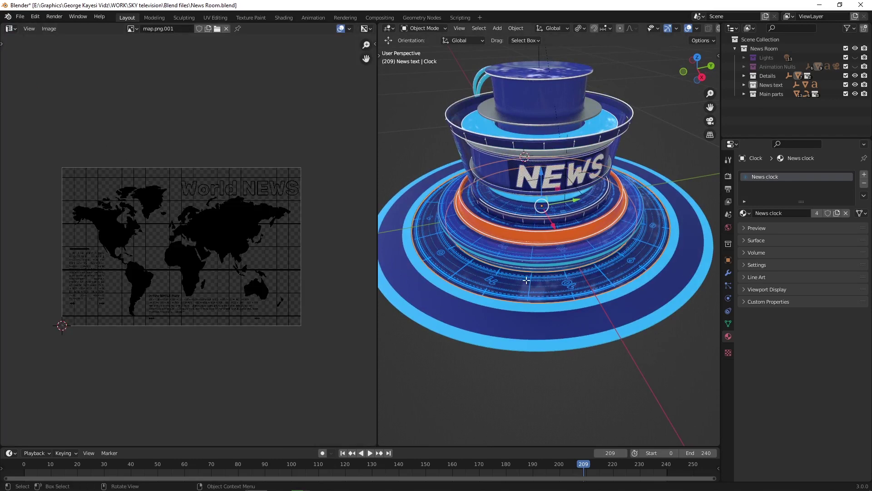
key(Tab)
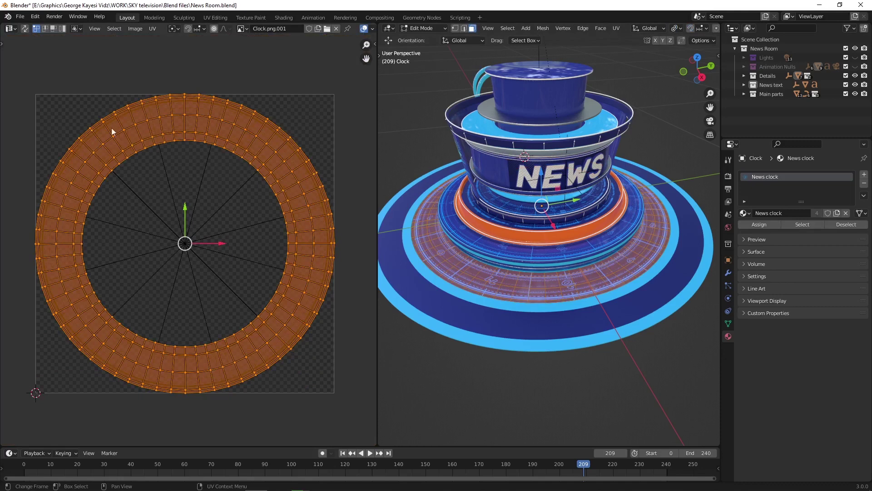
Glance at the clock material's shader nodes, then return the left area to the UV Editor
click(9, 29)
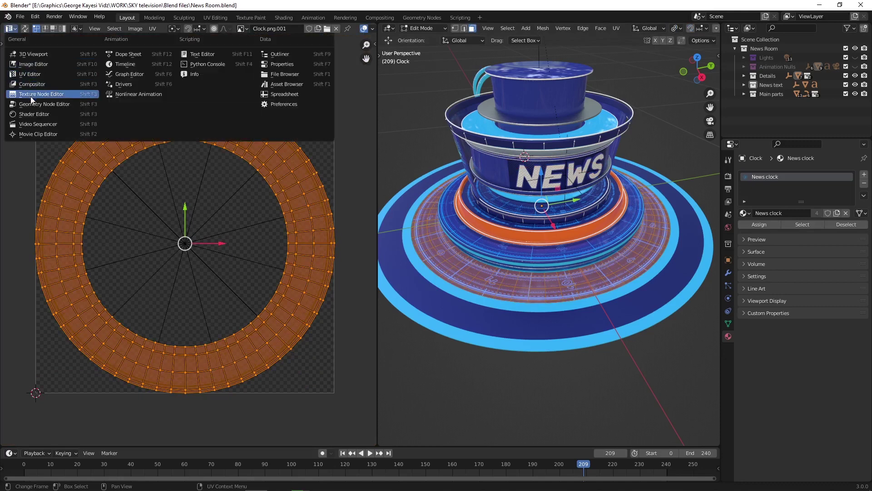
click(34, 113)
scroll(102, 261, up, 3)
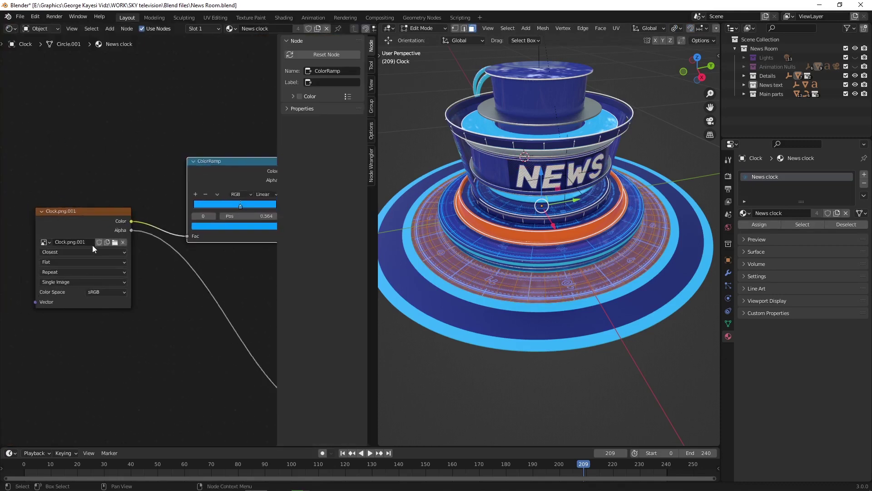
scroll(93, 247, down, 2)
click(10, 28)
click(26, 66)
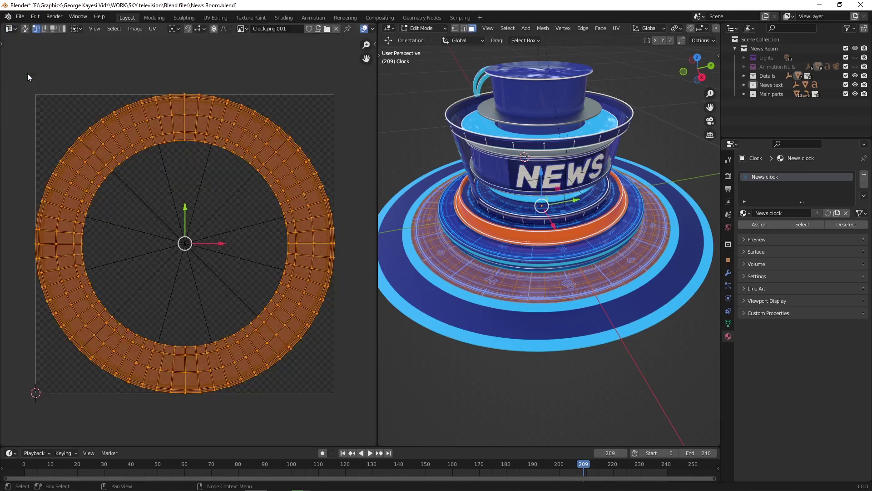
Display Clock.png.001 as the image and return to Object Mode
click(242, 29)
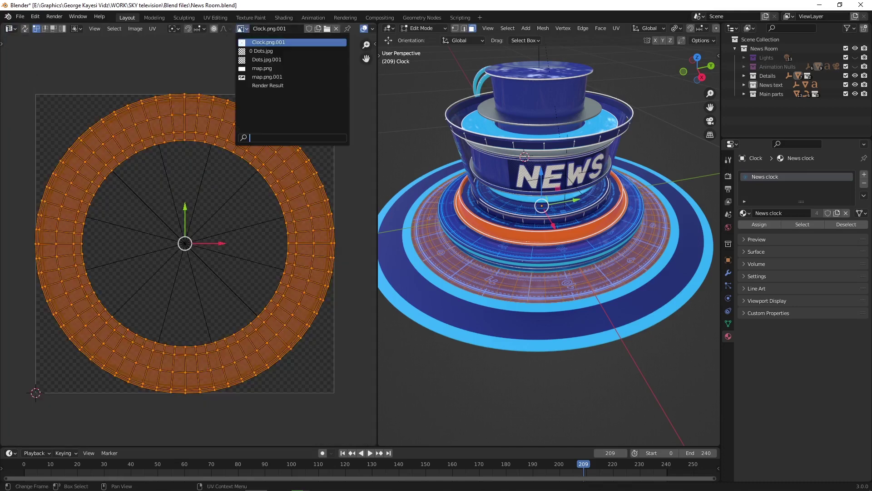
click(256, 42)
scroll(146, 144, up, 1)
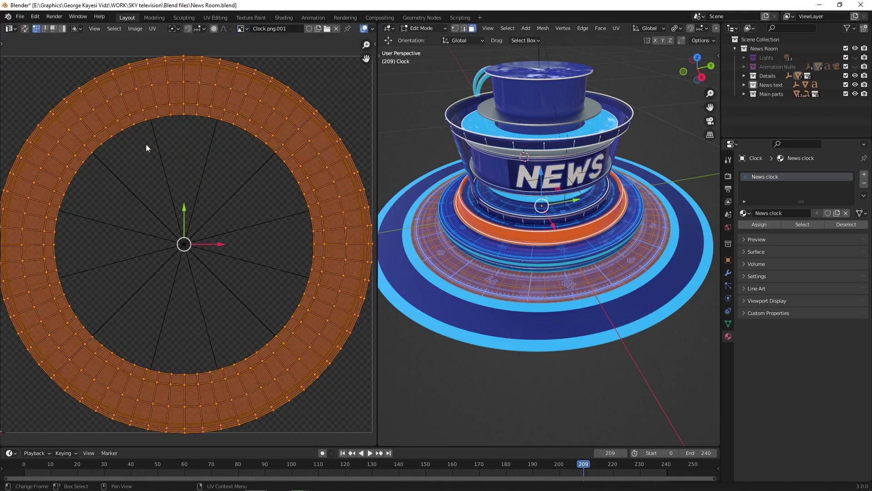
key(Tab)
Zoom in and out over the Clock.png.001 clock face, then open the Editor Type menu
scroll(144, 149, up, 2)
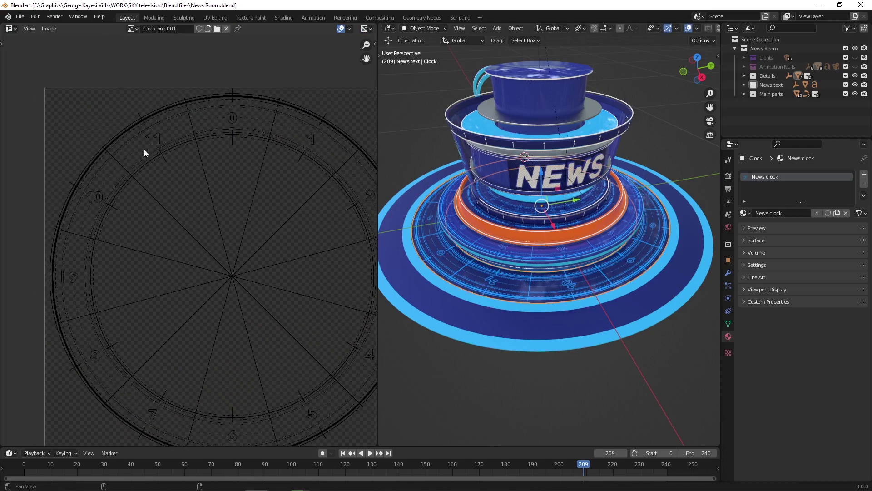
scroll(121, 130, up, 4)
scroll(122, 130, down, 3)
scroll(204, 263, up, 2)
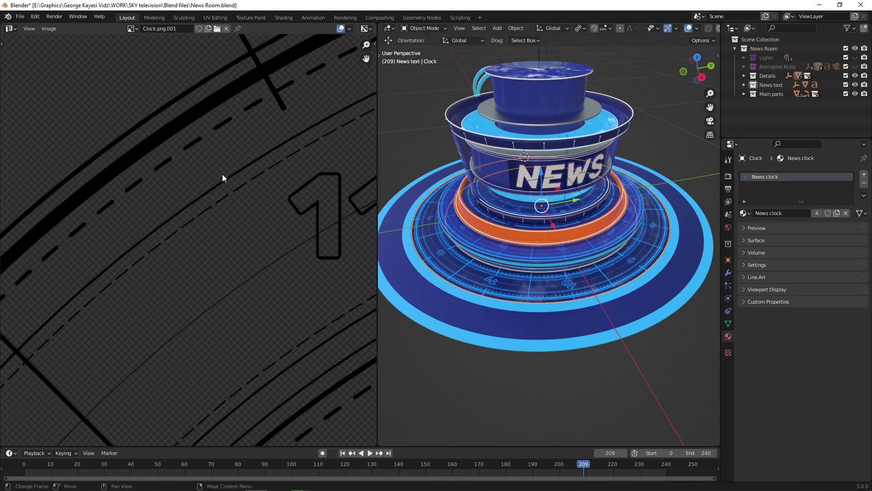
scroll(229, 183, down, 1)
scroll(229, 183, down, 2)
scroll(246, 206, down, 2)
scroll(236, 191, up, 1)
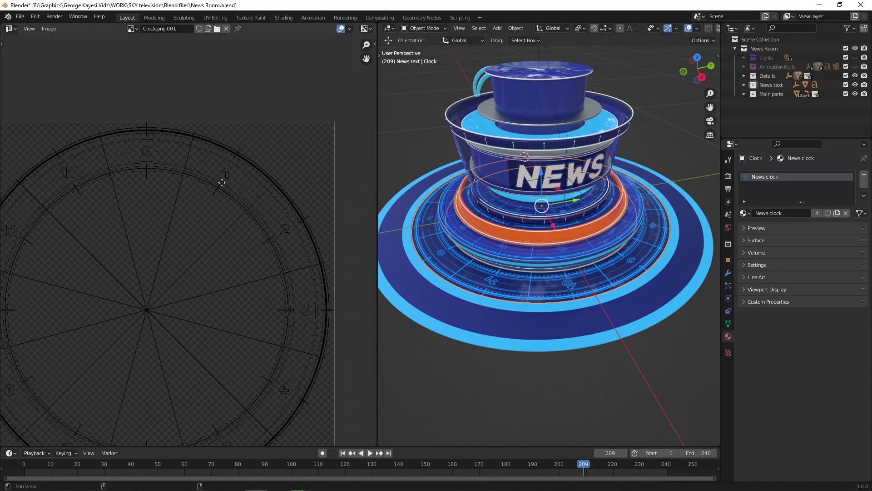
scroll(231, 177, up, 4)
scroll(230, 176, down, 1)
scroll(211, 223, down, 2)
scroll(211, 223, down, 3)
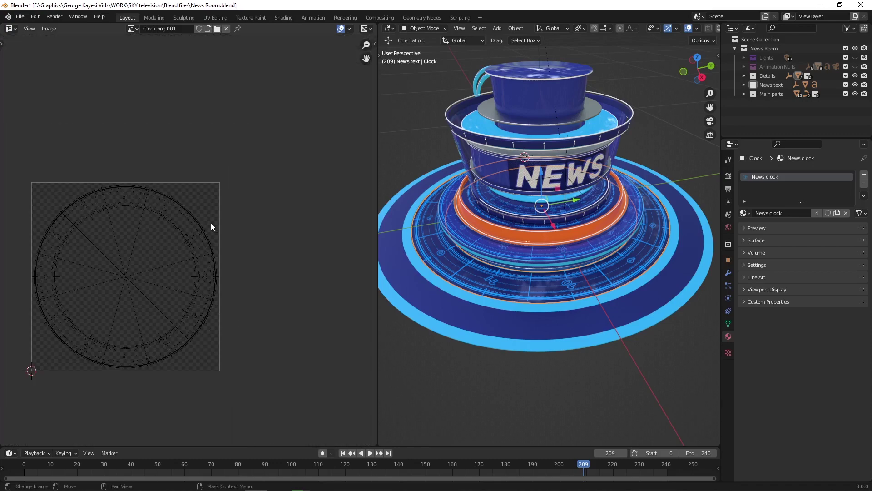
scroll(223, 208, up, 1)
click(10, 29)
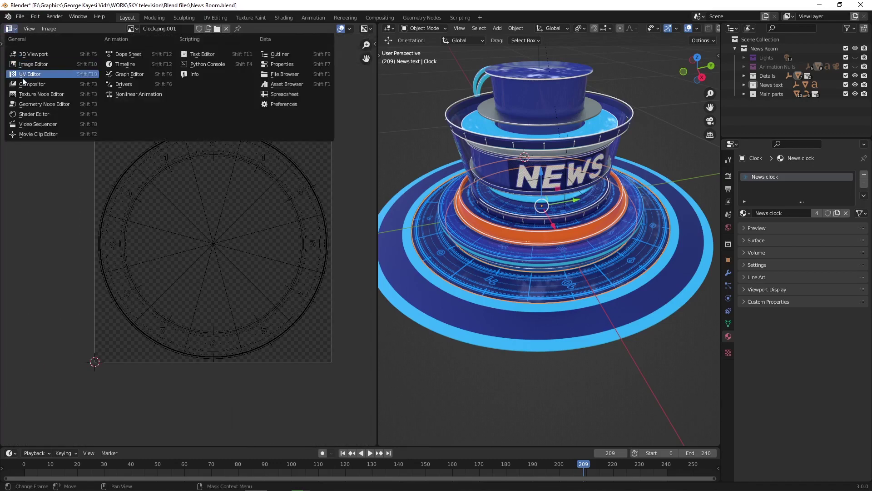
Show the material's shader nodes in the left area and zoom around them
click(33, 114)
scroll(121, 182, up, 1)
scroll(105, 182, up, 1)
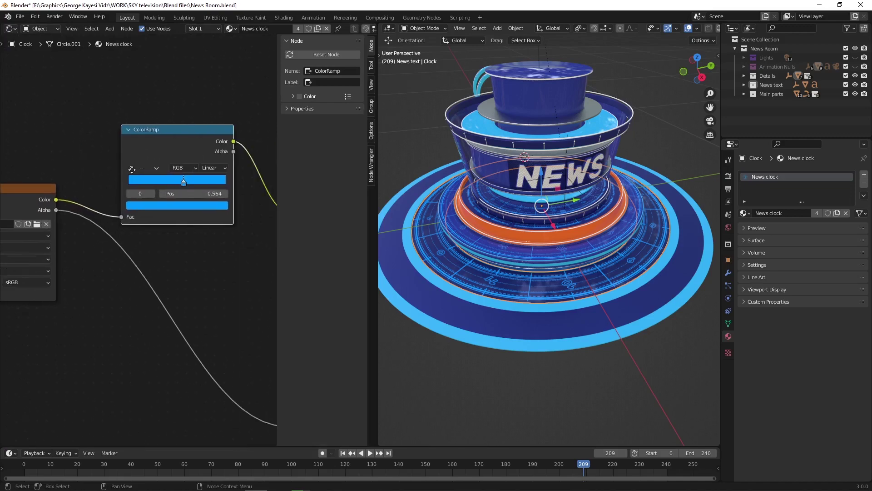
scroll(136, 173, up, 3)
scroll(562, 260, up, 5)
scroll(577, 241, up, 3)
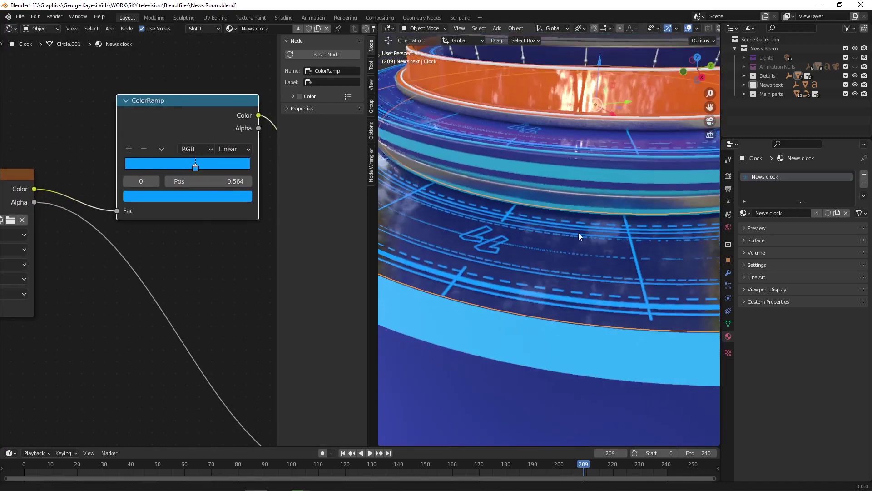
scroll(185, 205, down, 1)
scroll(186, 205, down, 2)
scroll(457, 233, down, 5)
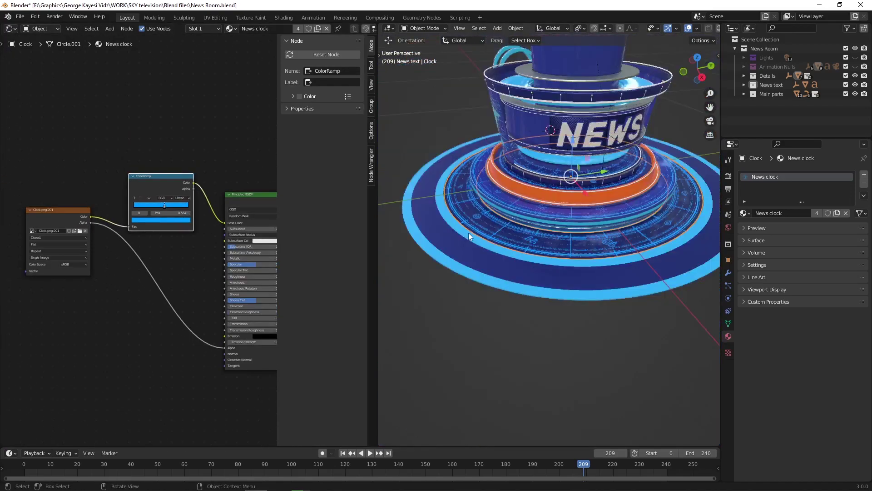
scroll(467, 246, down, 4)
scroll(492, 250, up, 2)
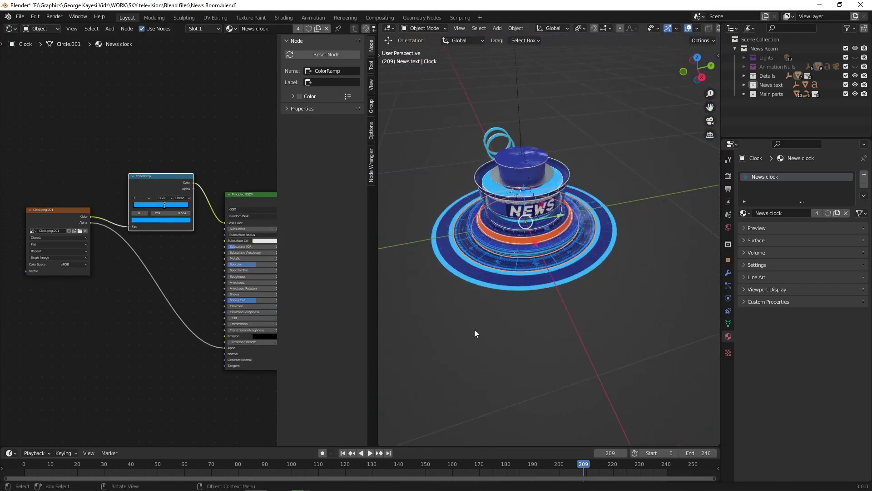
scroll(495, 227, up, 5)
Select the NEWS lettering and isolate the NEWS banner in Local View
middle_drag(501, 220, 475, 152)
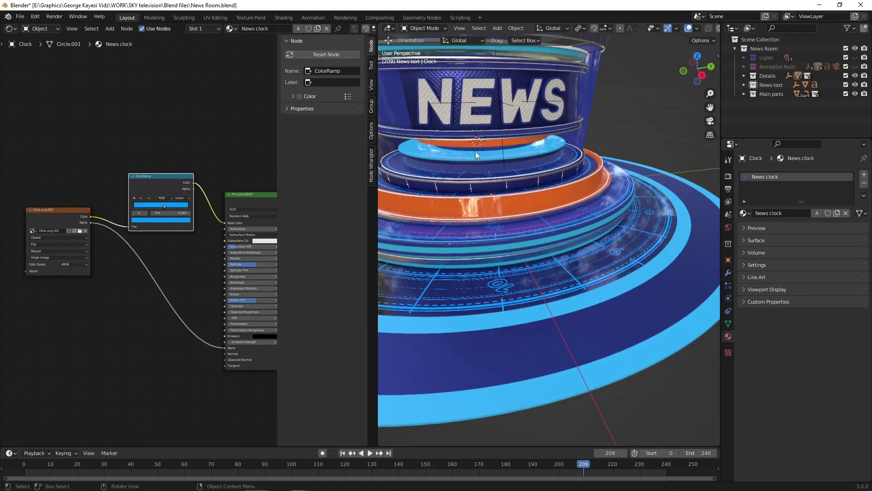
scroll(462, 100, up, 2)
scroll(462, 100, up, 3)
click(456, 94)
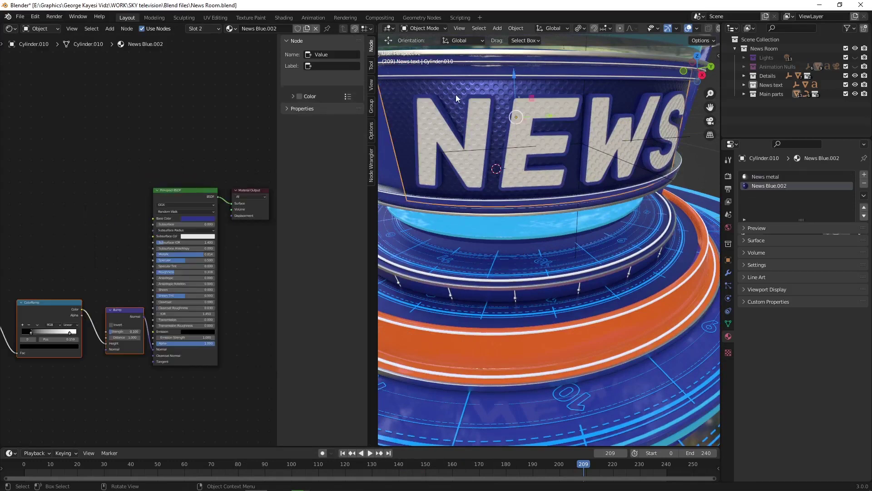
key(KP_Divide)
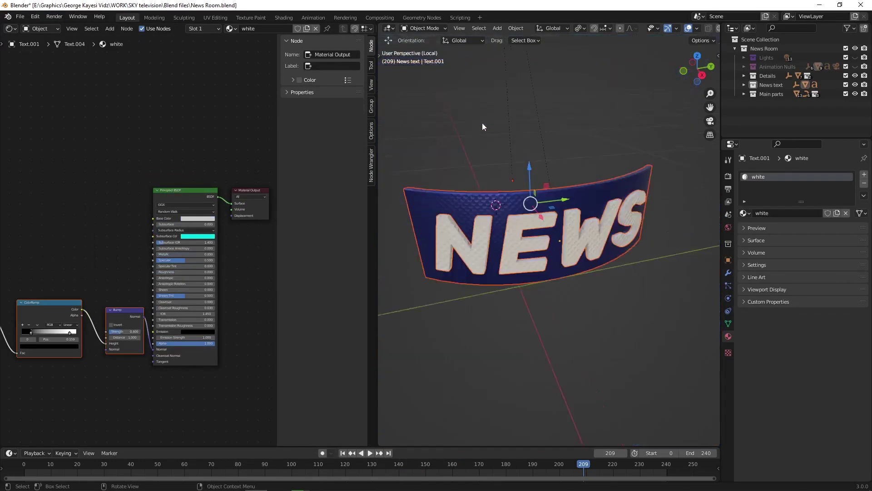
middle_drag(482, 122, 507, 246)
scroll(481, 196, up, 2)
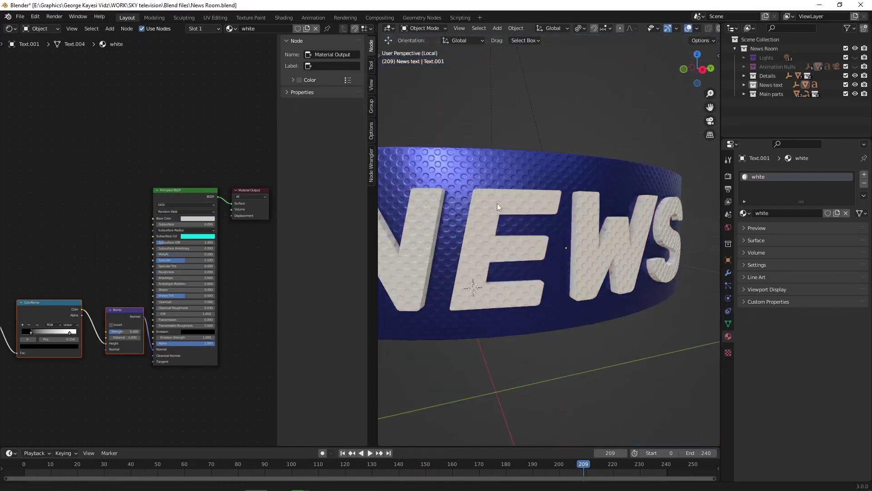
scroll(513, 193, up, 2)
Select the blue banner Cylinder.010 and bring its Dots.jpg.001 and ColorRamp nodes into view
click(496, 154)
scroll(150, 318, up, 1)
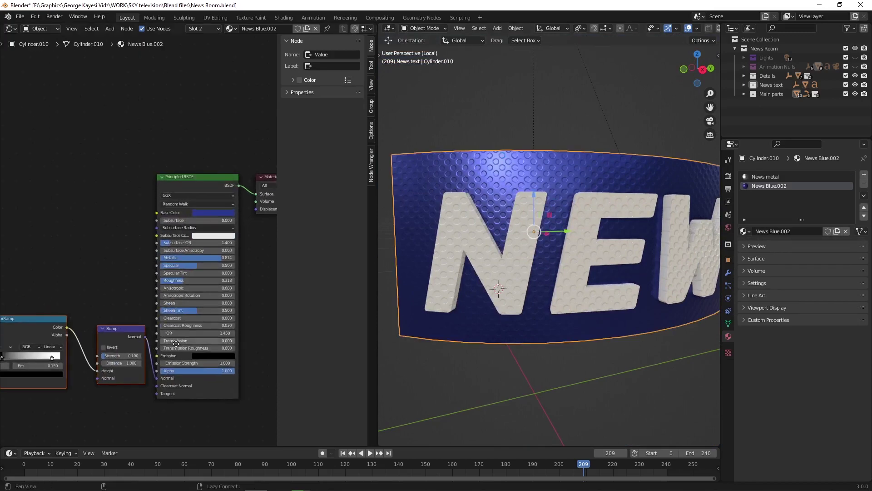
scroll(141, 309, up, 2)
scroll(145, 264, up, 1)
scroll(150, 226, up, 1)
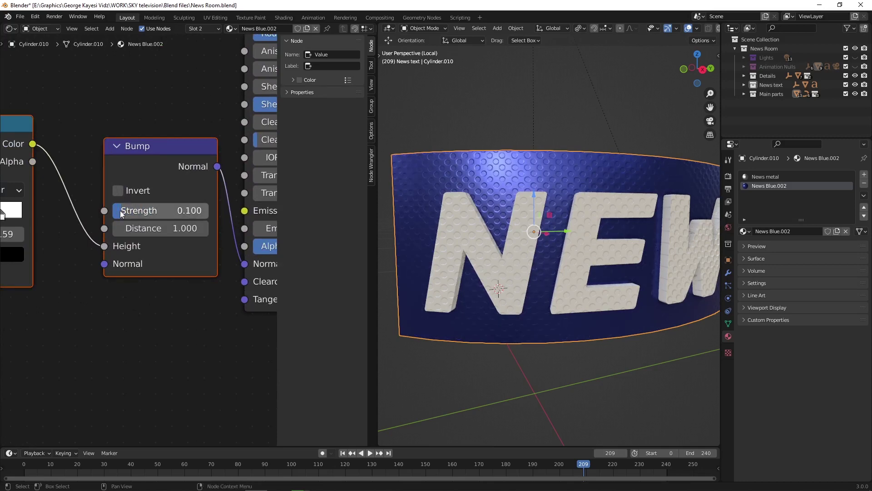
alt+drag(121, 213, 245, 224)
scroll(149, 246, up, 2)
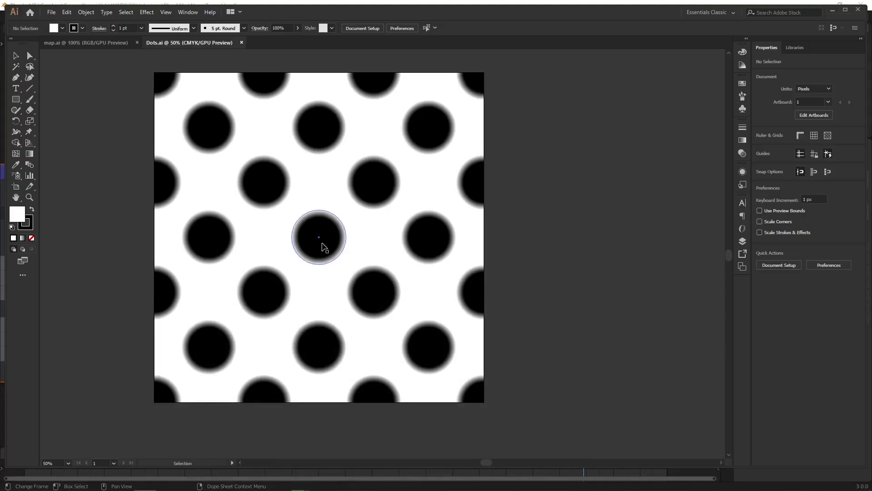
click(322, 246)
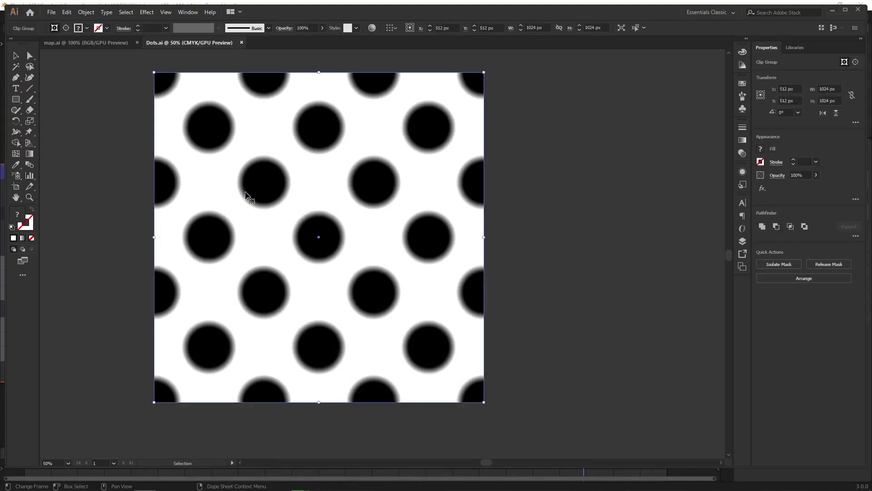
Select the centre dot inside the clipped group with Direct Selection
right_click(246, 192)
click(108, 187)
key(a)
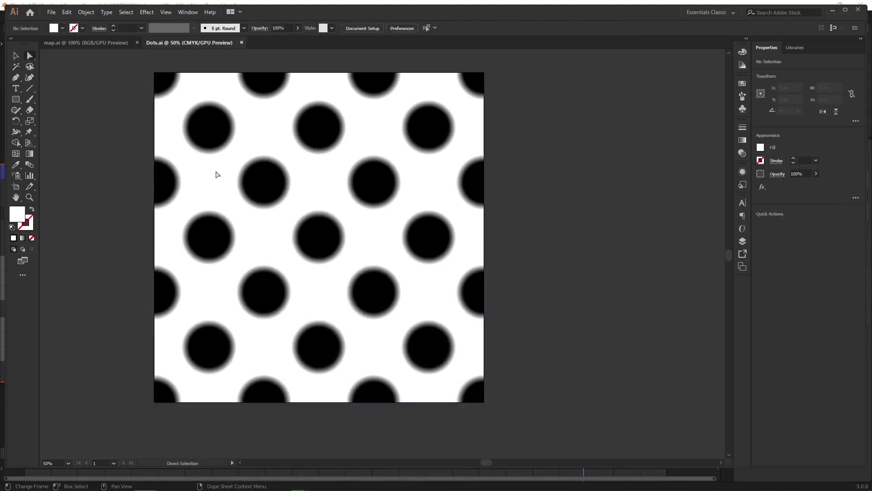
click(316, 243)
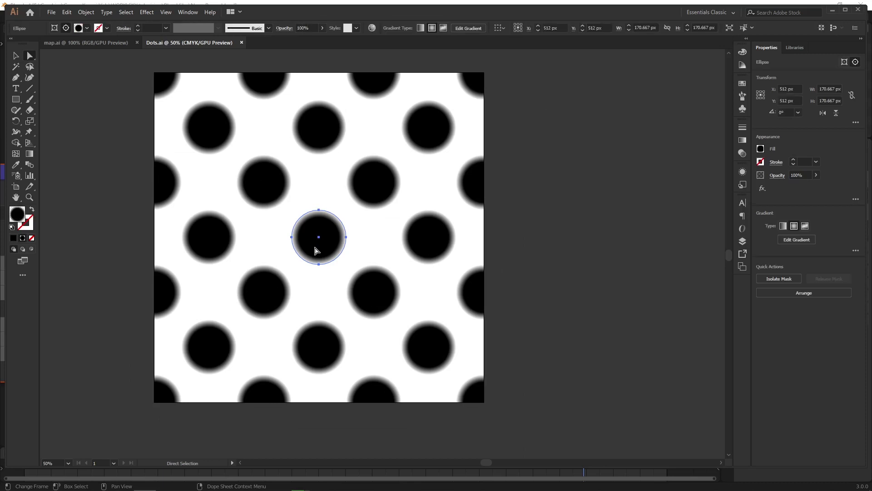
Inspect the dot's radial gradient, undo the stop change, and hide panels to view the pattern
click(741, 141)
drag(683, 208, 665, 208)
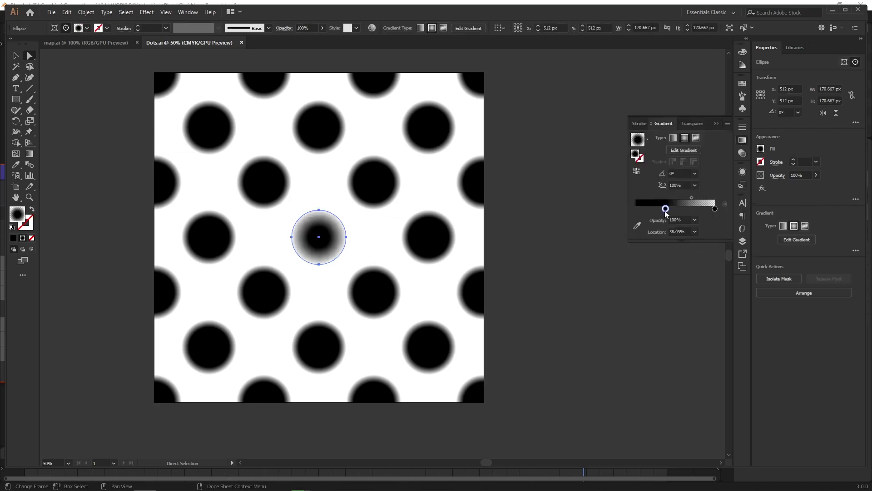
key(ctrl+z)
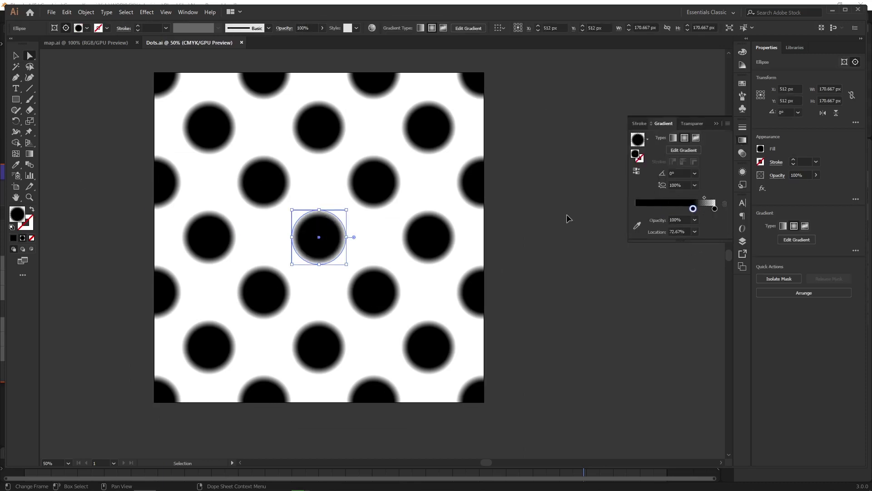
click(497, 228)
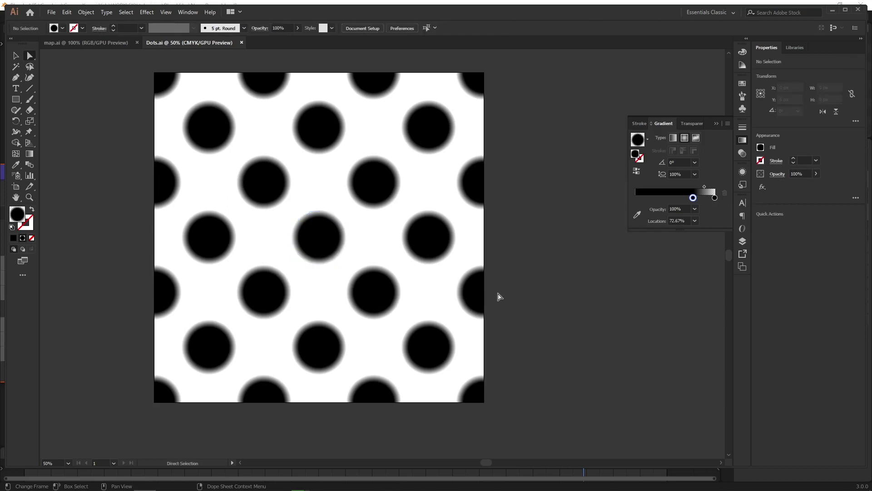
key(Tab)
drag(385, 294, 508, 324)
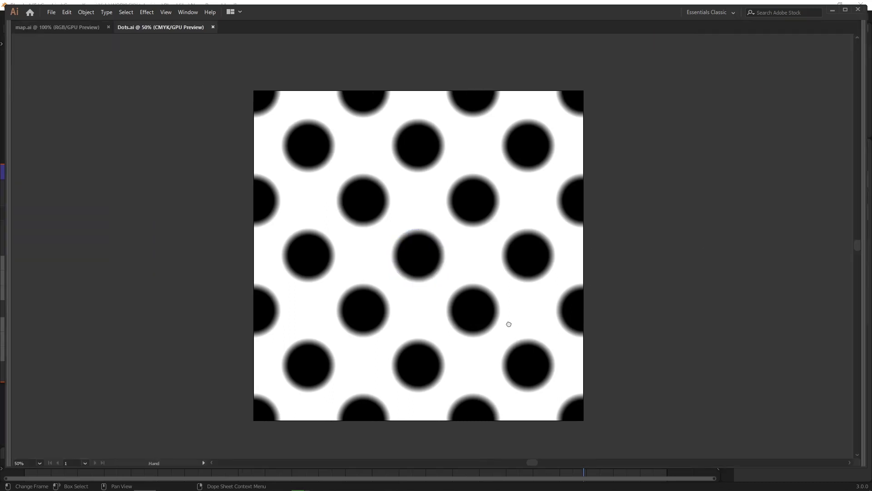
key(alt+Tab)
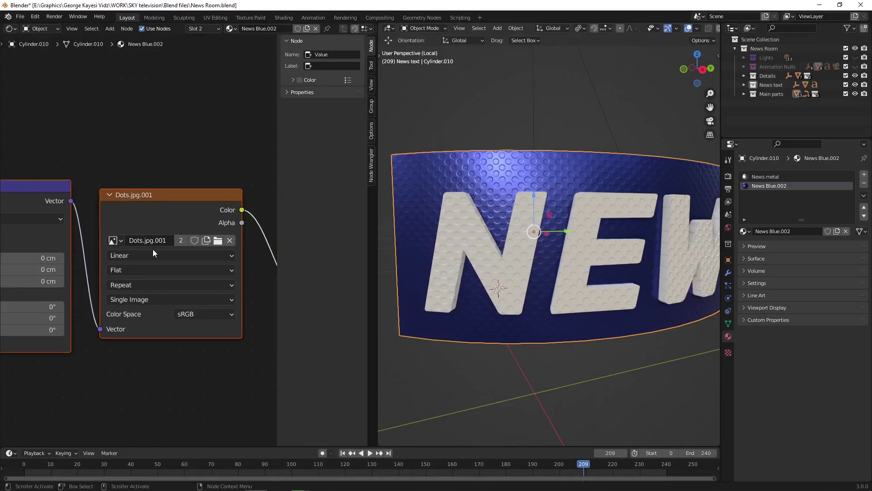
click(462, 166)
middle_drag(195, 256, 59, 255)
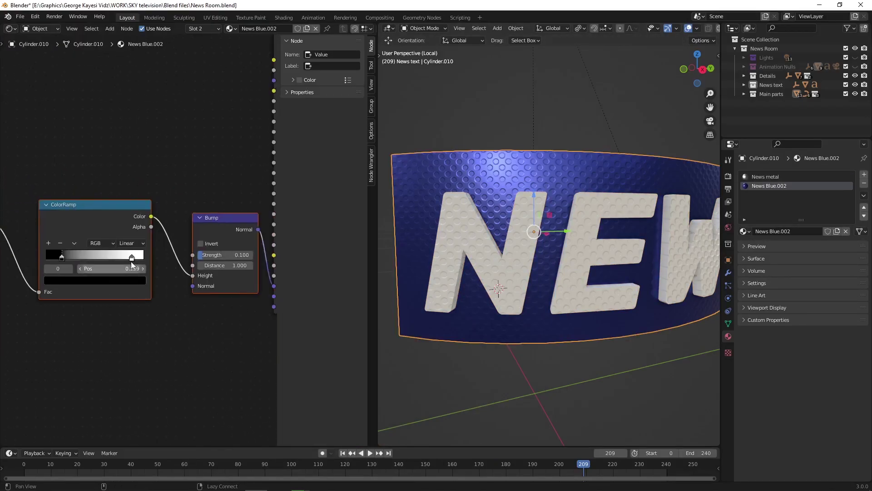
scroll(497, 207, up, 10)
shift+middle_drag(497, 211, 544, 247)
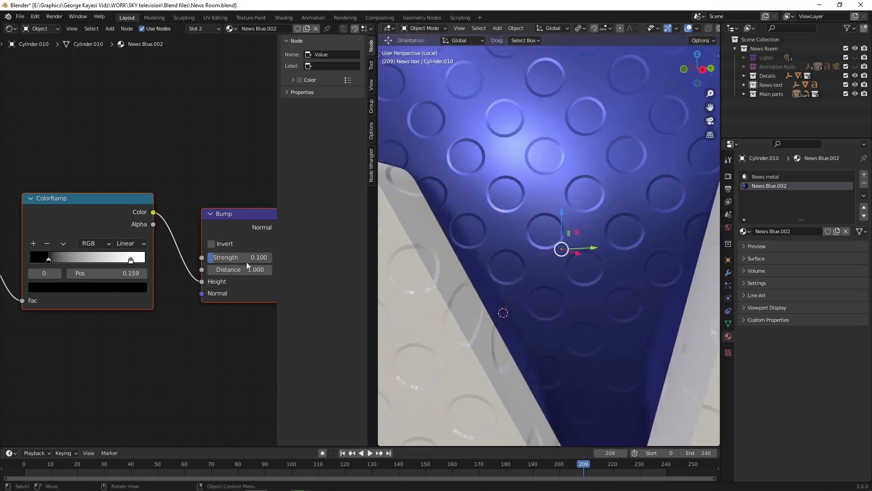
drag(145, 260, 61, 257)
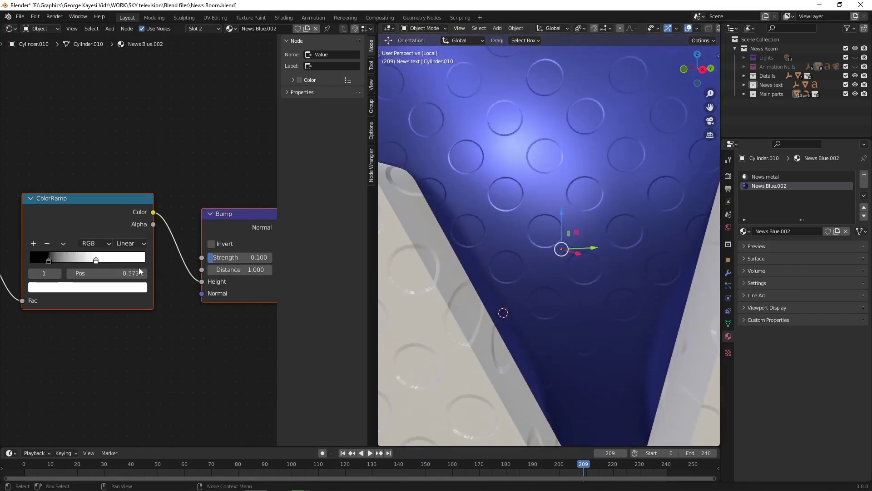
key(ctrl+z)
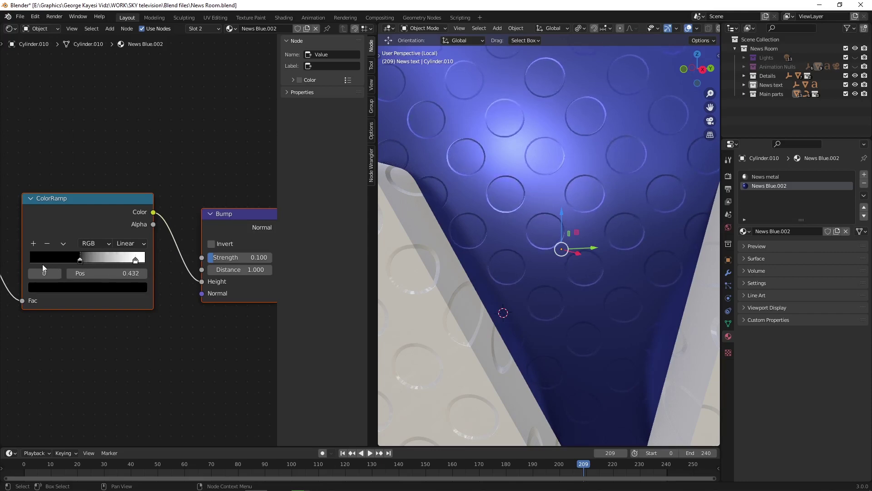
key(ctrl+z)
key(ctrl+z)
key(ctrl+z)
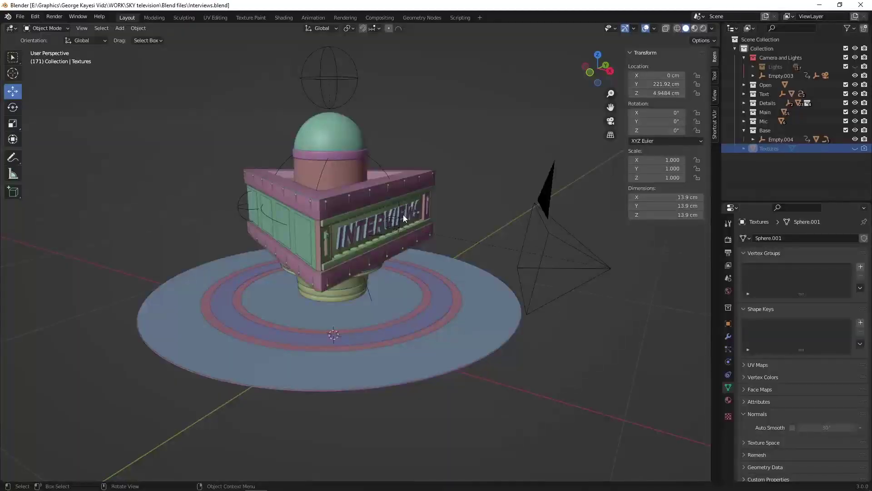
Orbit to the INTERVIEWS sign and zoom over the triangular desk in Material Preview
middle_drag(402, 214, 294, 217)
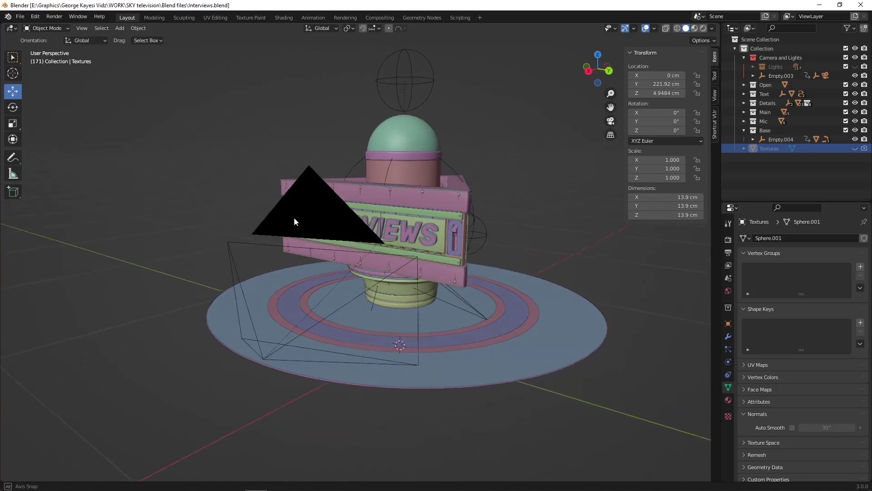
scroll(364, 228, up, 3)
mouse_move(364, 228)
middle_down()
mouse_move(416, 230)
mouse_move(385, 228)
mouse_move(394, 219)
middle_up()
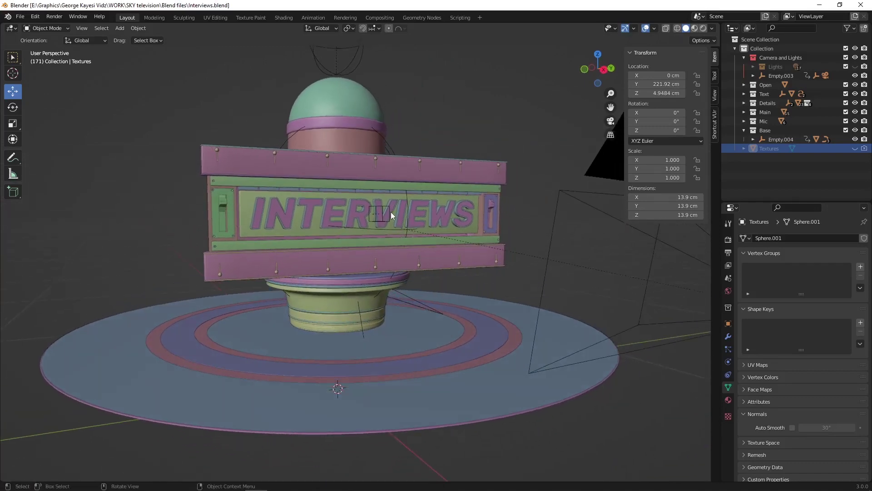
click(694, 29)
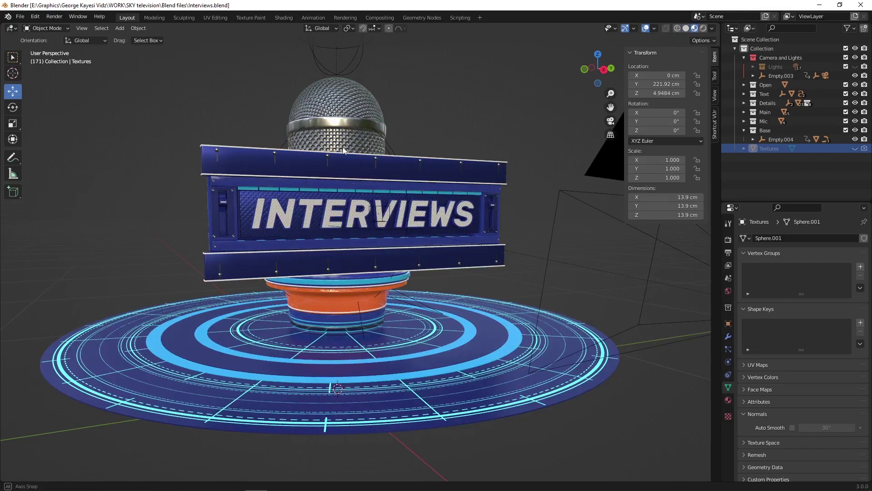
mouse_move(343, 146)
middle_down()
mouse_move(358, 202)
mouse_move(341, 177)
mouse_move(298, 156)
mouse_move(419, 175)
middle_up()
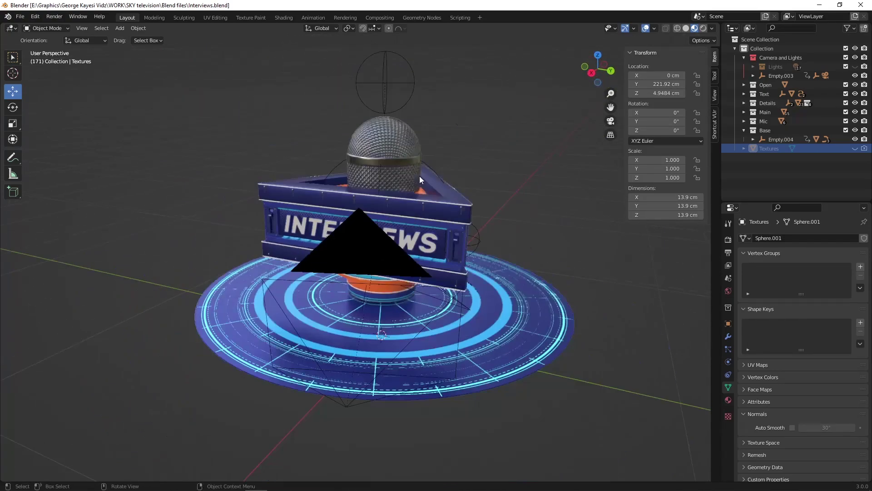
mouse_move(363, 179)
middle_down()
mouse_move(258, 165)
mouse_move(334, 201)
mouse_move(391, 211)
middle_up()
scroll(363, 214, up, 1)
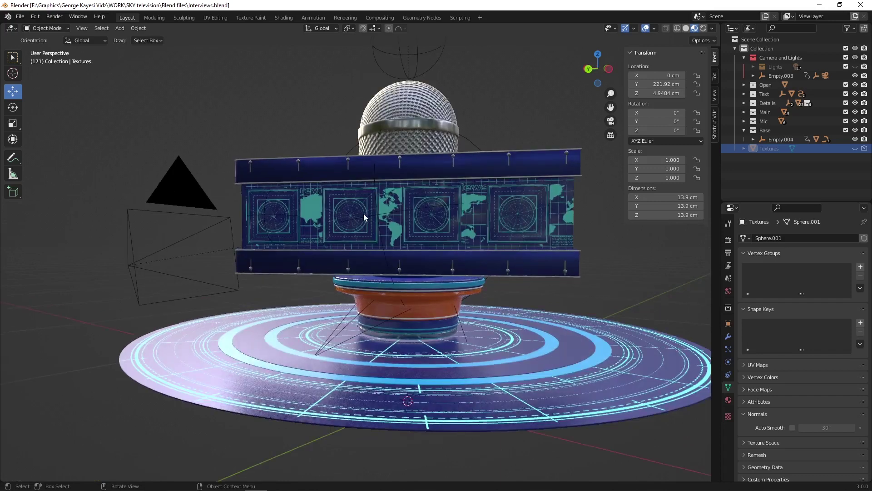
scroll(364, 217, up, 3)
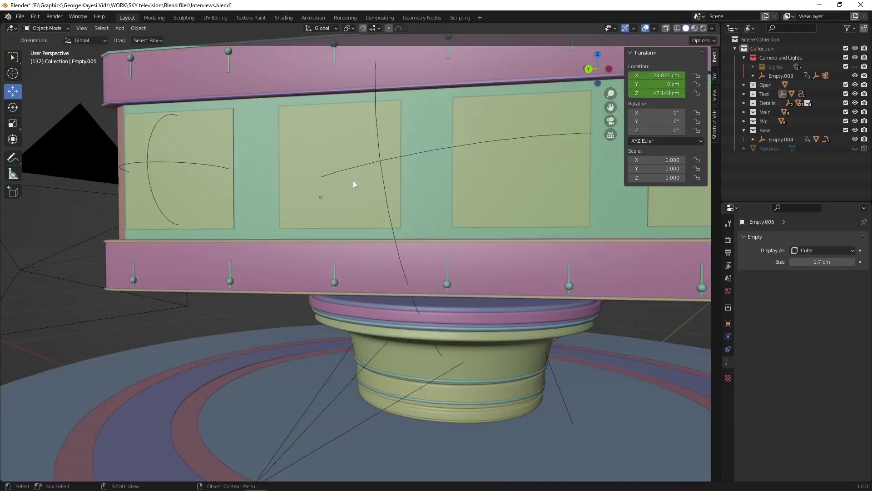
scroll(353, 181, down, 5)
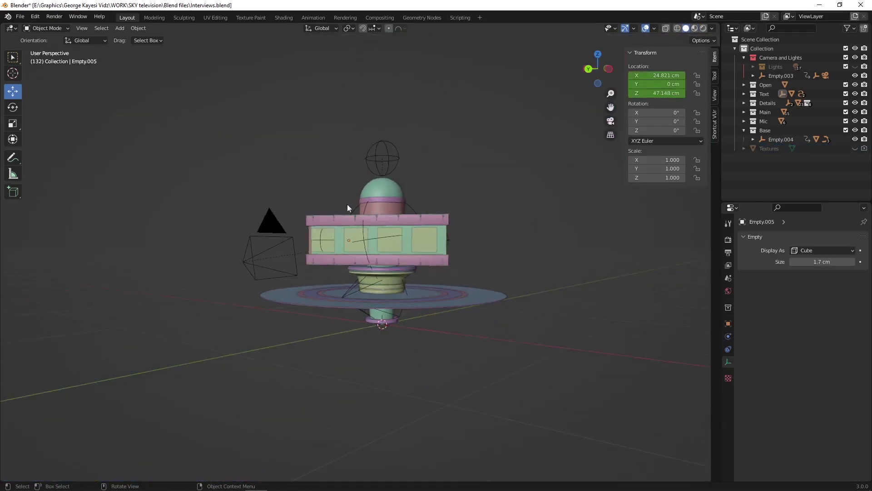
Split the viewport and make the new lower area a Timeline
mouse_move(347, 208)
middle_down()
mouse_move(356, 254)
mouse_move(326, 256)
mouse_move(320, 243)
middle_up()
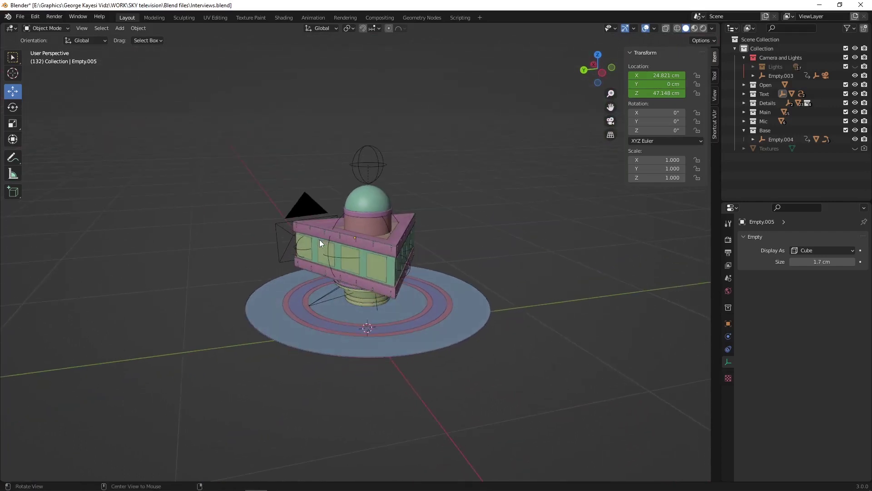
drag(3, 481, 8, 437)
click(9, 442)
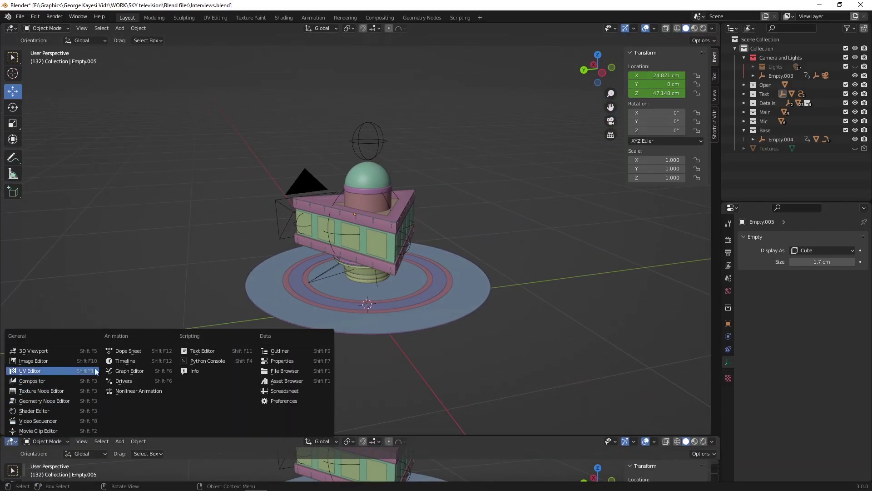
click(126, 361)
scroll(330, 257, up, 2)
scroll(331, 255, up, 2)
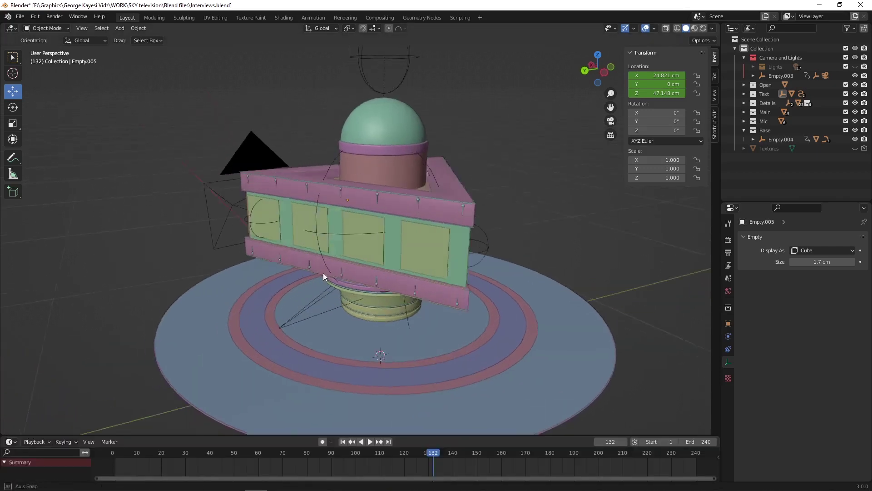
Play the animation through the camera from the first frame, then stop and rewind
middle_drag(323, 273, 356, 269)
key(KP_0)
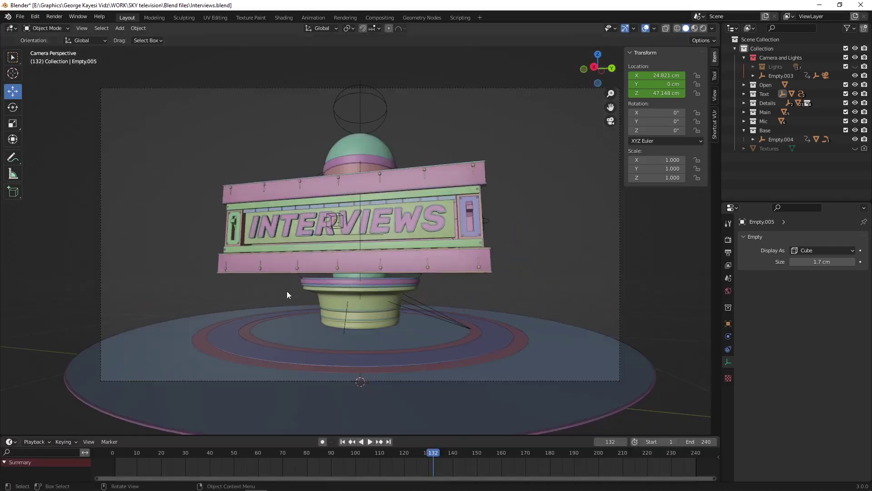
click(342, 442)
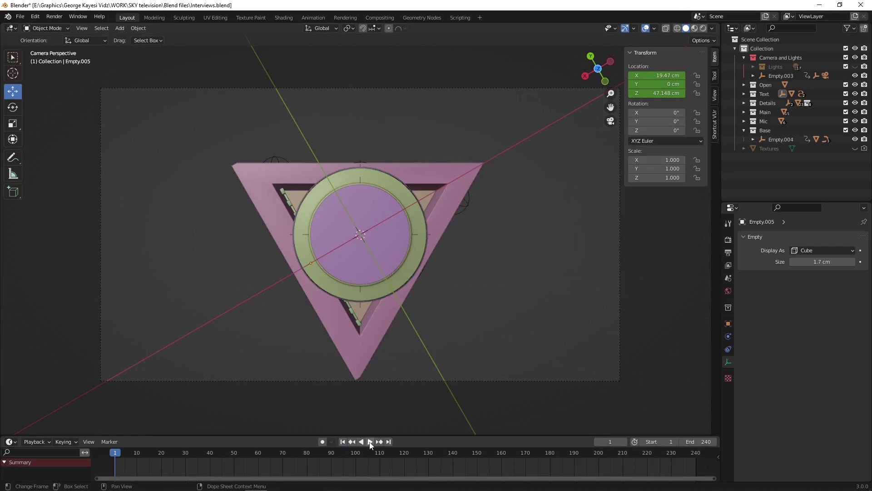
click(369, 441)
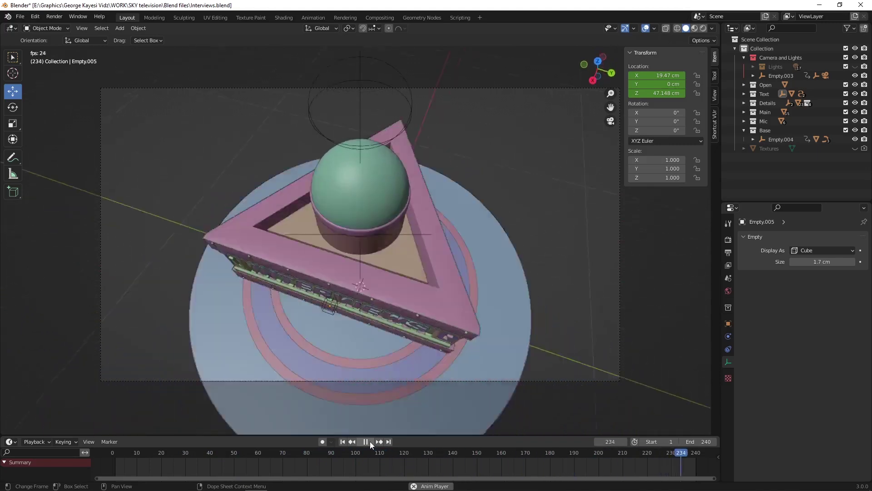
key(space)
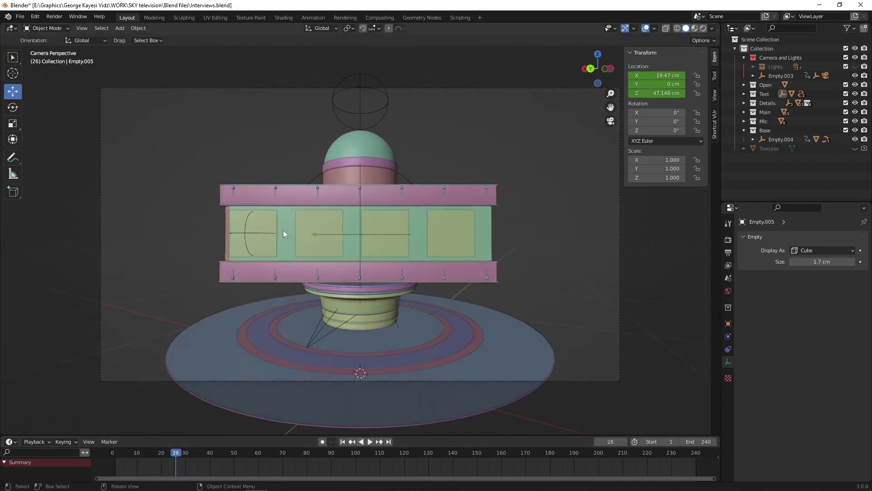
mouse_move(308, 187)
middle_down()
mouse_move(351, 205)
mouse_move(192, 212)
mouse_move(456, 220)
mouse_move(407, 221)
mouse_move(317, 287)
middle_up()
click(343, 441)
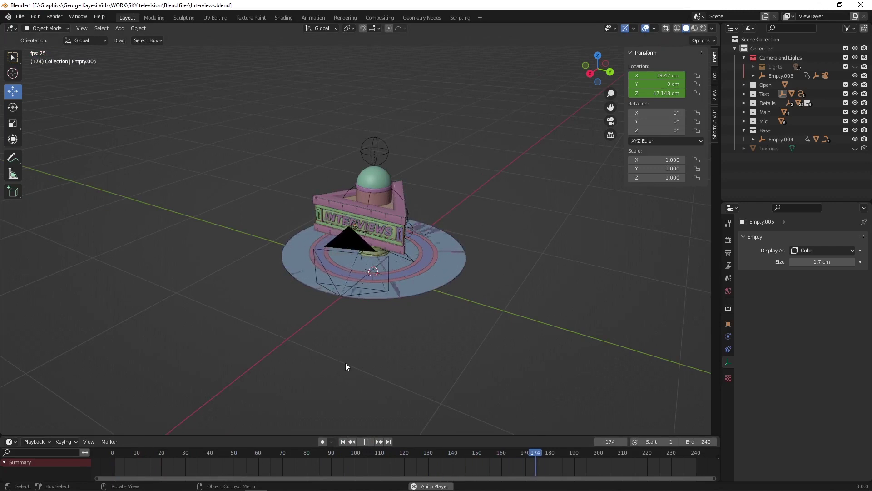
Stop playback, zoom in on the sign, and replay the animation from frame 1
key(space)
scroll(344, 262, up, 1)
scroll(345, 263, up, 3)
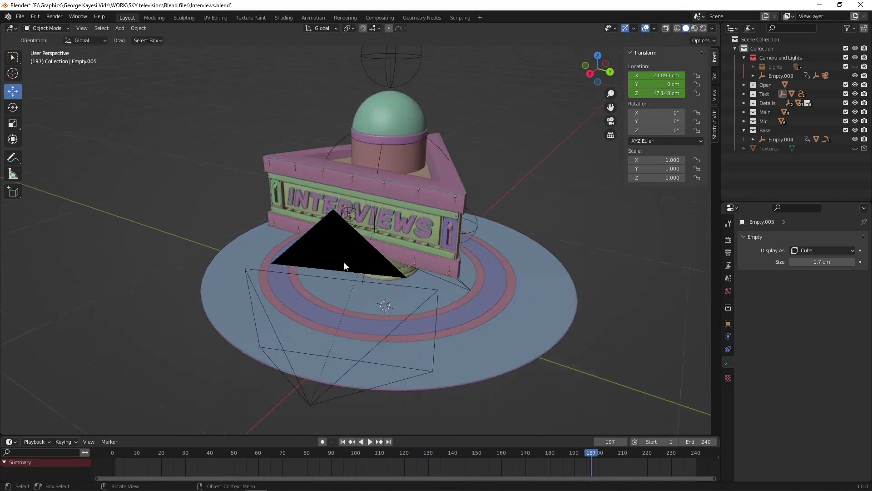
scroll(344, 261, up, 1)
click(342, 441)
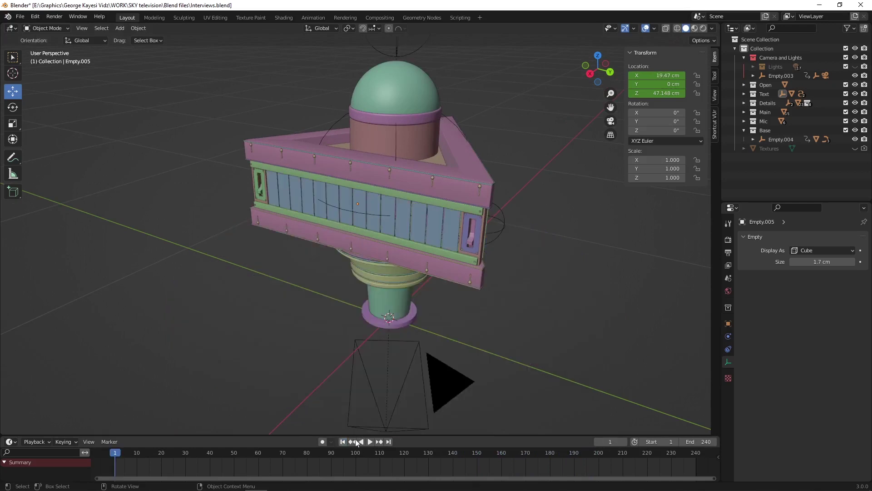
click(368, 442)
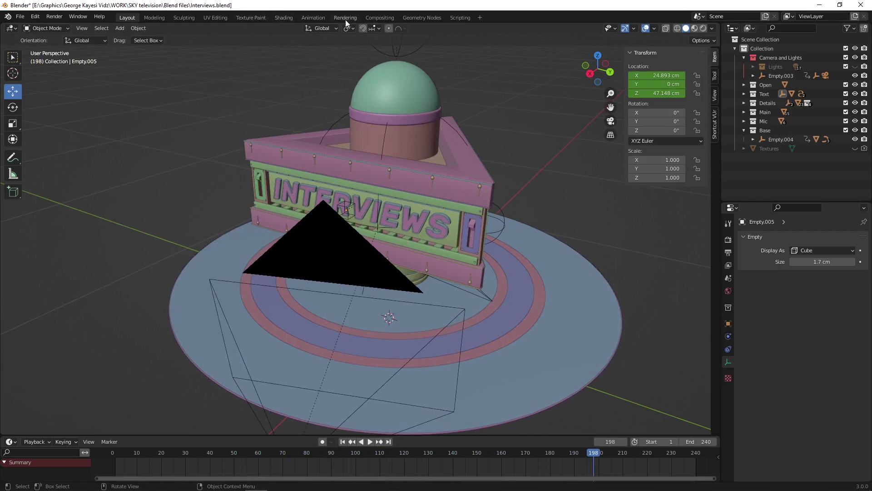
In the Animation workspace, select Empty.005 and play its INTERVIEWS sign-opening keyframes
click(319, 20)
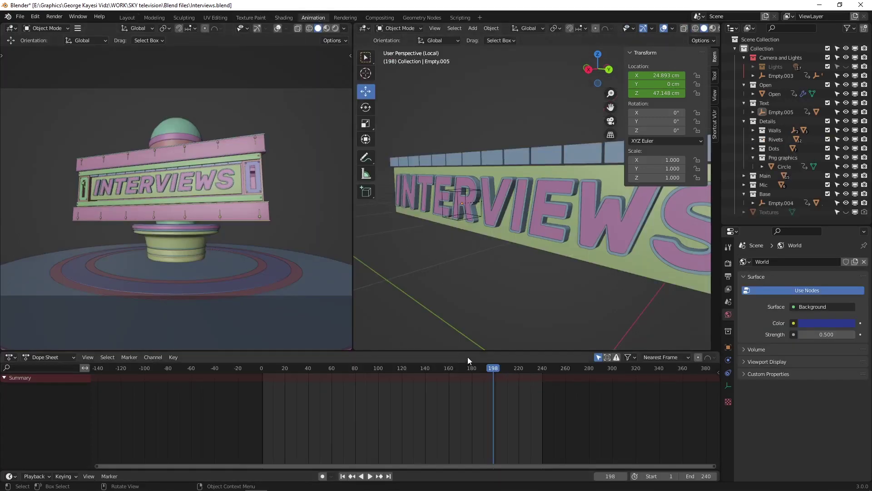
scroll(452, 236, down, 1)
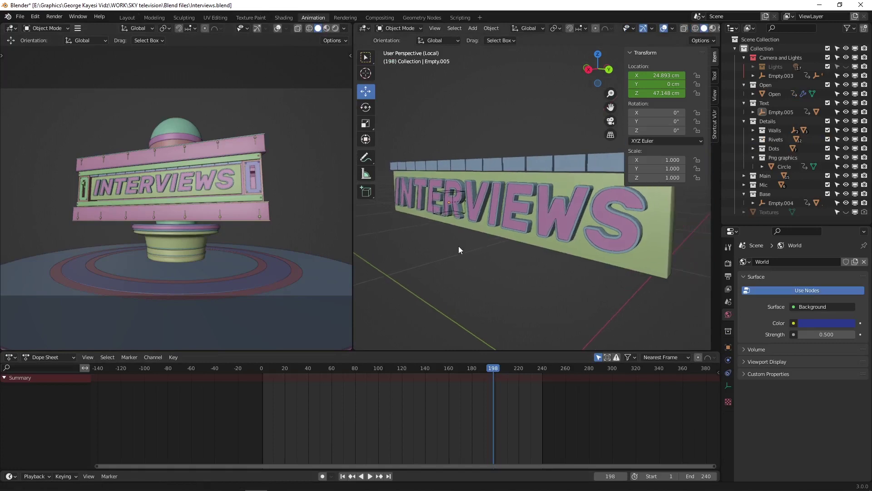
scroll(481, 246, down, 2)
click(446, 214)
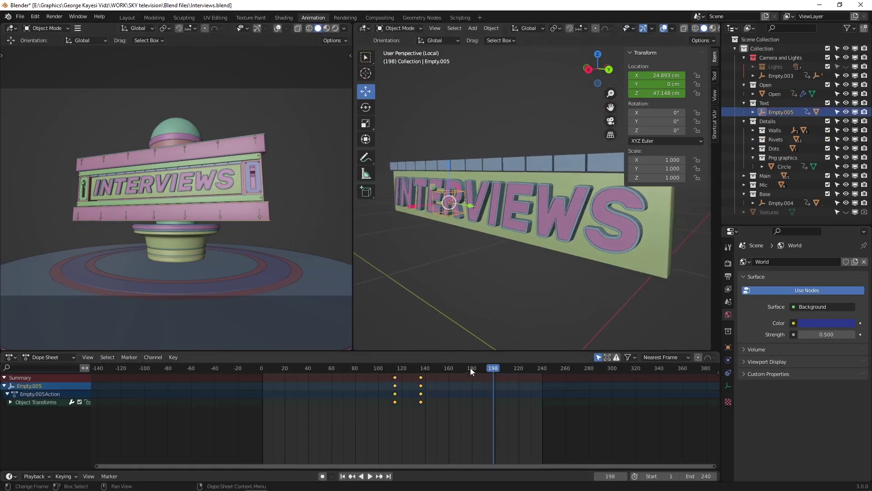
drag(488, 367, 396, 367)
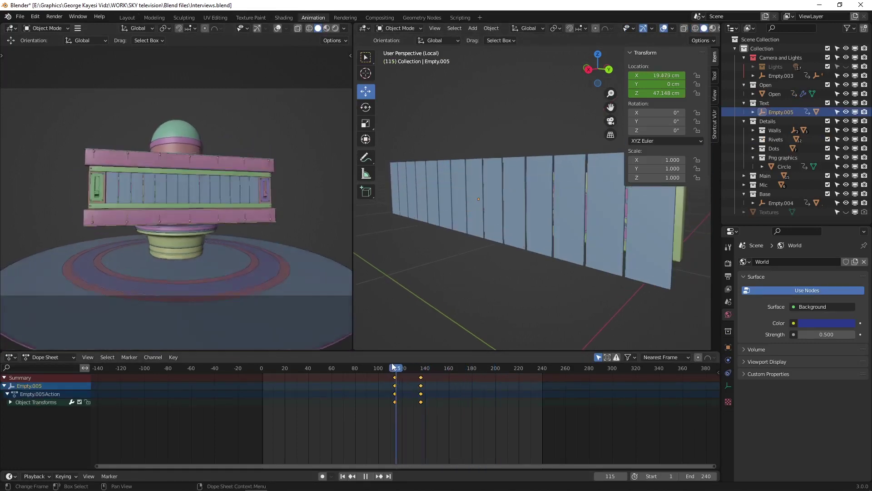
key(space)
key(space)
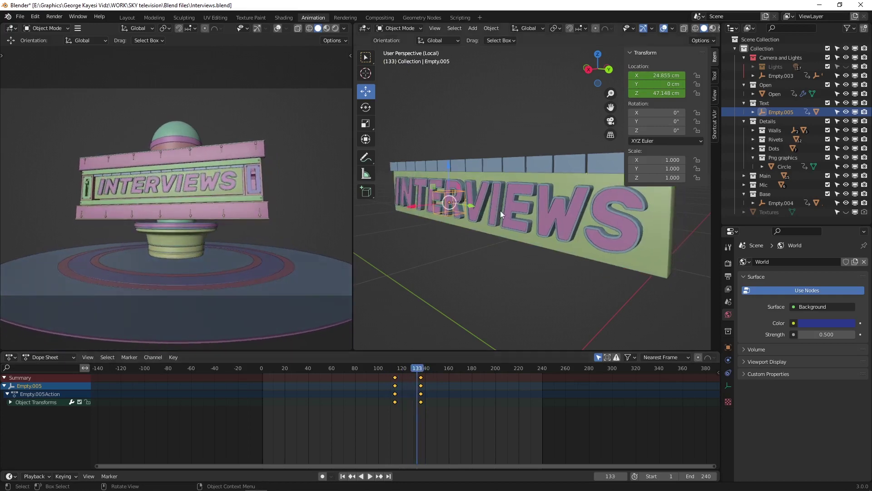
Select the Open top bar and rewatch its keyframes from frame 110, then deselect it
click(494, 170)
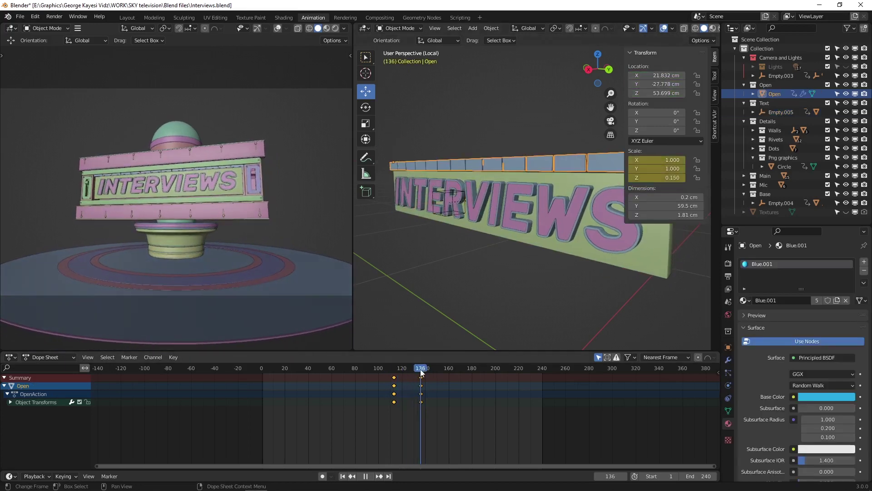
mouse_move(421, 372)
mouse_down()
mouse_move(390, 372)
mouse_move(432, 373)
mouse_up()
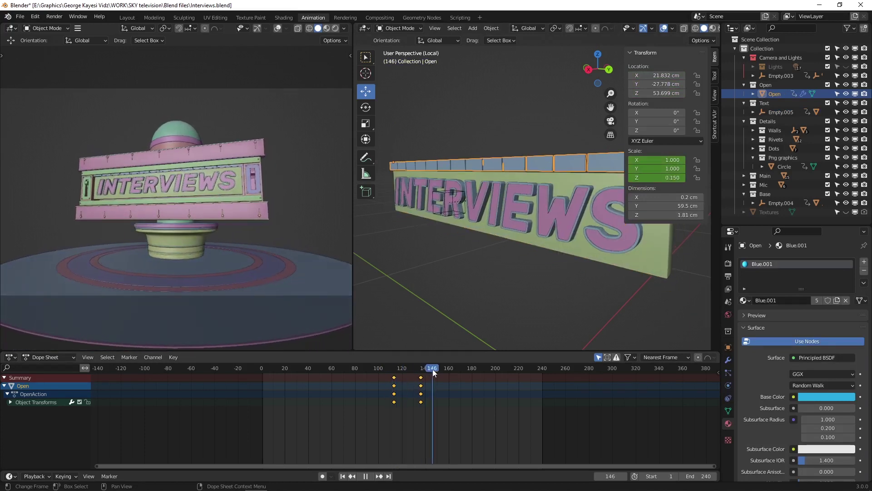
click(459, 271)
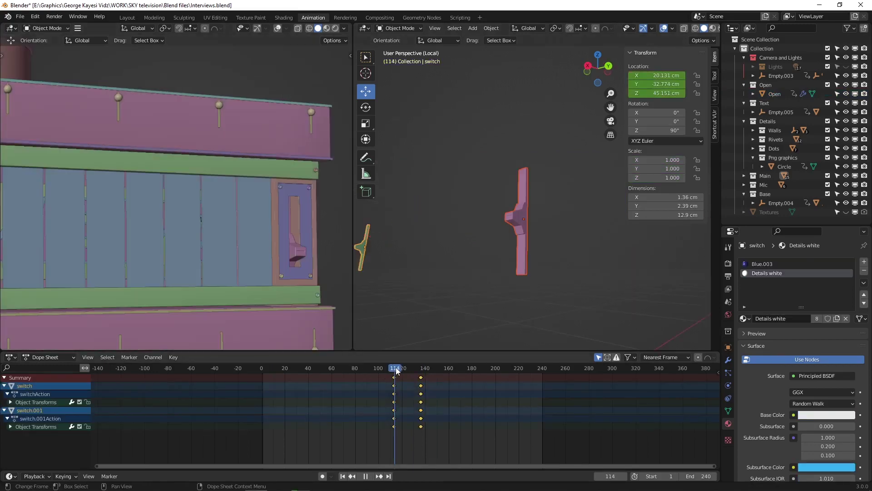
Frame the sign and play from about frame 110 to review the switches animating
drag(395, 372, 416, 375)
scroll(219, 246, down, 2)
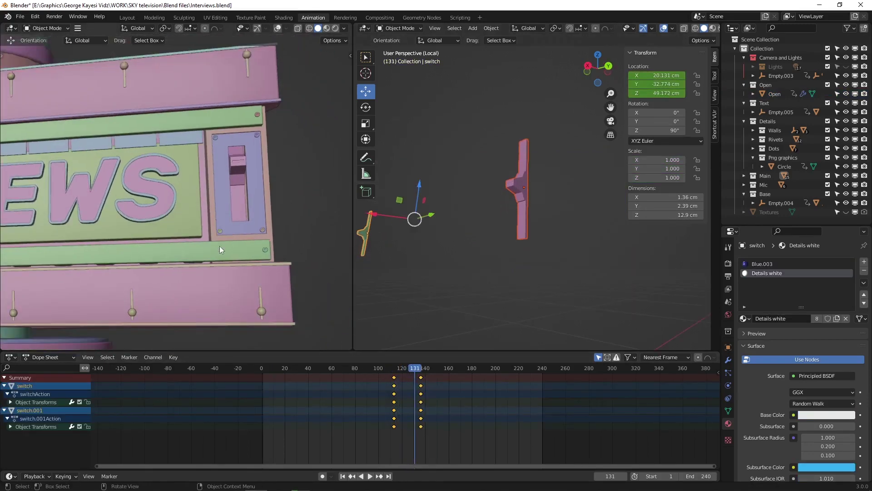
scroll(220, 247, down, 1)
scroll(205, 242, down, 2)
shift+middle_drag(178, 248, 231, 256)
mouse_move(408, 368)
mouse_down()
mouse_move(390, 370)
mouse_move(467, 375)
mouse_up()
key(space)
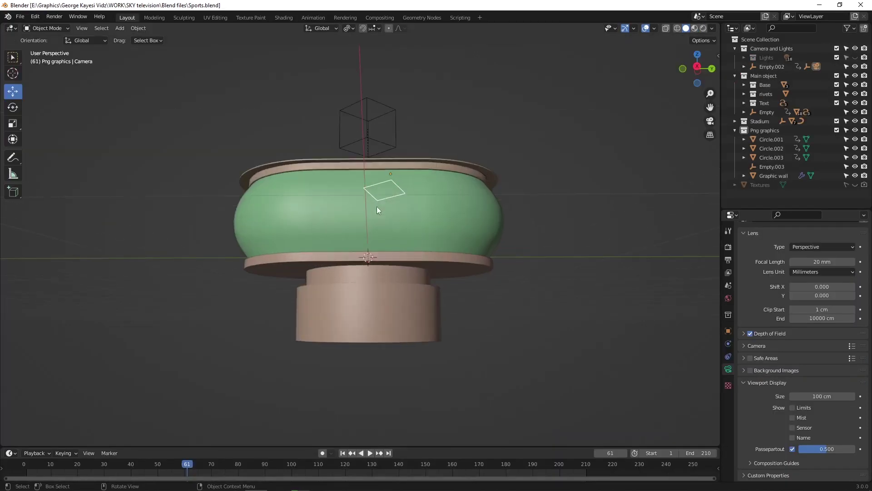
Look down into the stadium bowl and briefly preview its materials before returning to Solid shading
mouse_move(377, 207)
middle_down()
mouse_move(377, 240)
mouse_move(428, 279)
mouse_move(385, 249)
mouse_move(381, 296)
mouse_move(306, 288)
mouse_move(420, 183)
middle_up()
click(694, 29)
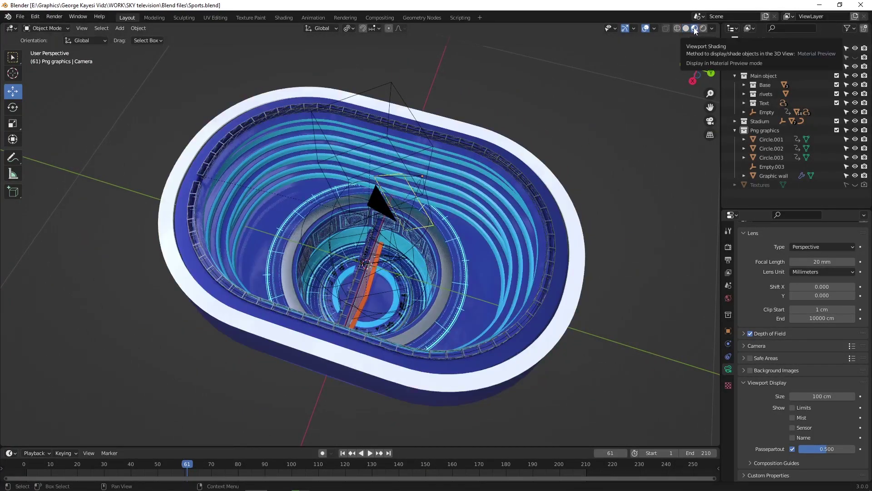
scroll(422, 194, up, 1)
scroll(421, 194, up, 4)
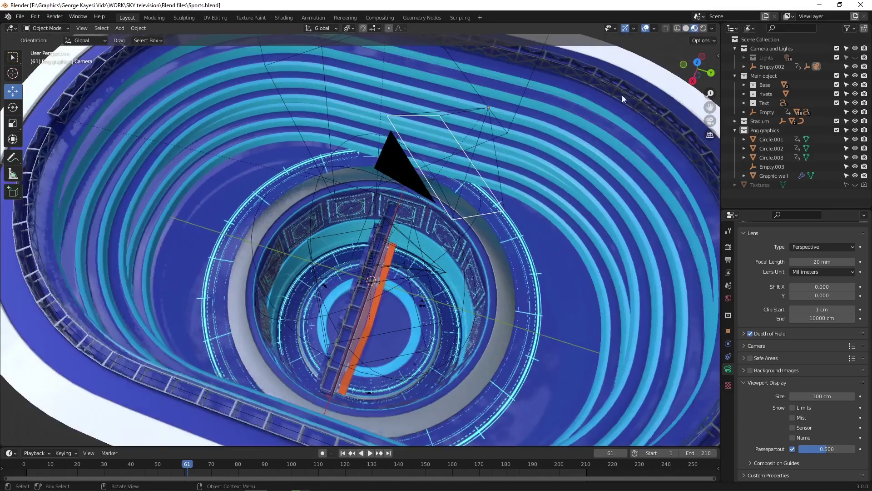
click(685, 29)
Get a closer, steeper view of the SPORTS sign and ring, stopping playback
mouse_move(329, 242)
middle_down()
mouse_move(420, 251)
mouse_move(432, 236)
mouse_move(383, 173)
mouse_move(385, 227)
mouse_move(361, 211)
mouse_move(363, 266)
mouse_move(324, 167)
mouse_move(306, 185)
middle_up()
scroll(385, 228, up, 3)
scroll(277, 200, down, 2)
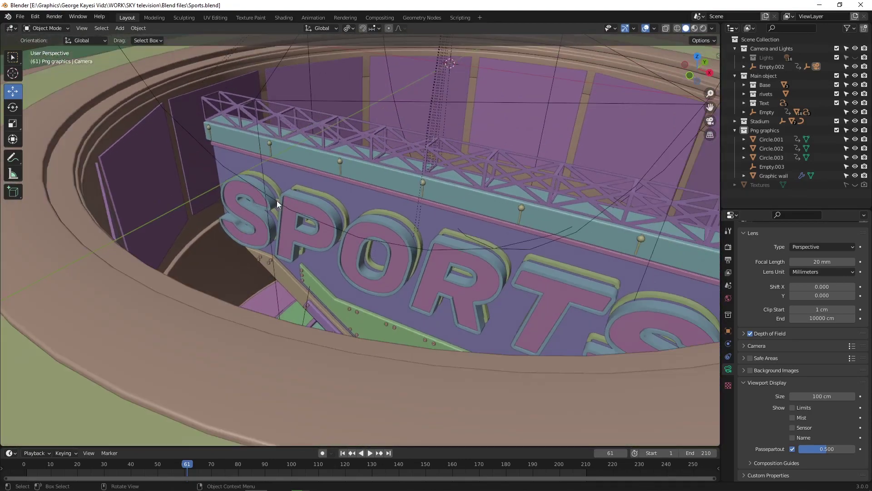
scroll(277, 201, down, 2)
scroll(277, 200, up, 3)
scroll(277, 201, down, 2)
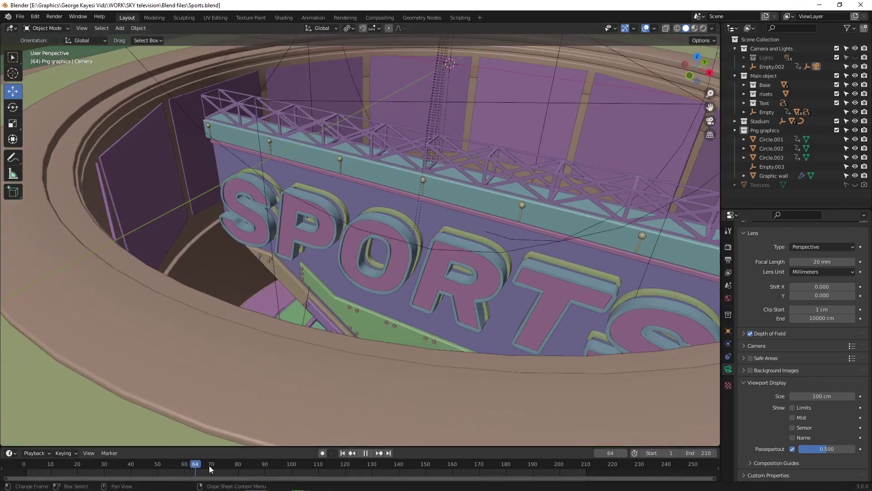
key(space)
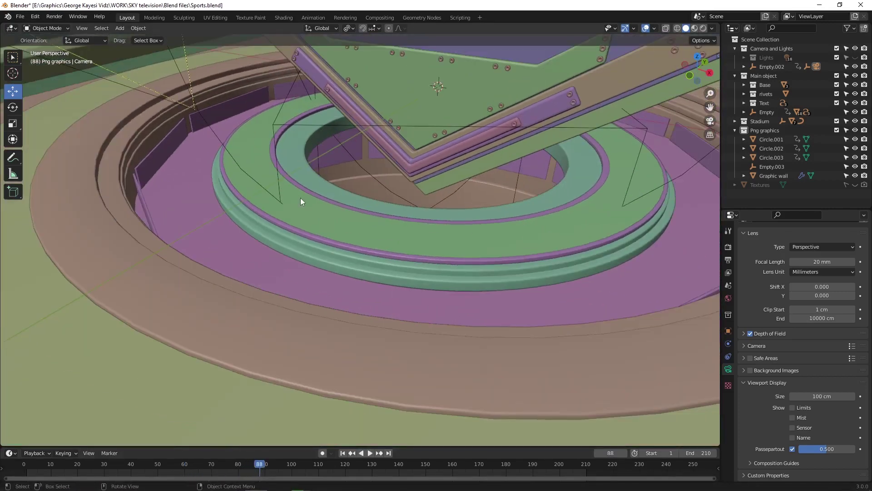
shift+middle_drag(305, 202, 283, 247)
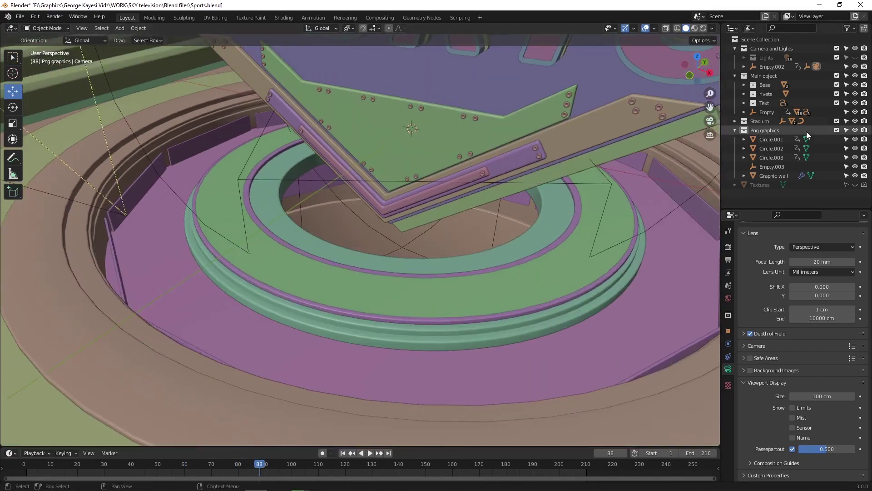
Hide the Stadium collection and view the whole SPORTS sign in Material Preview
click(855, 121)
scroll(373, 211, down, 6)
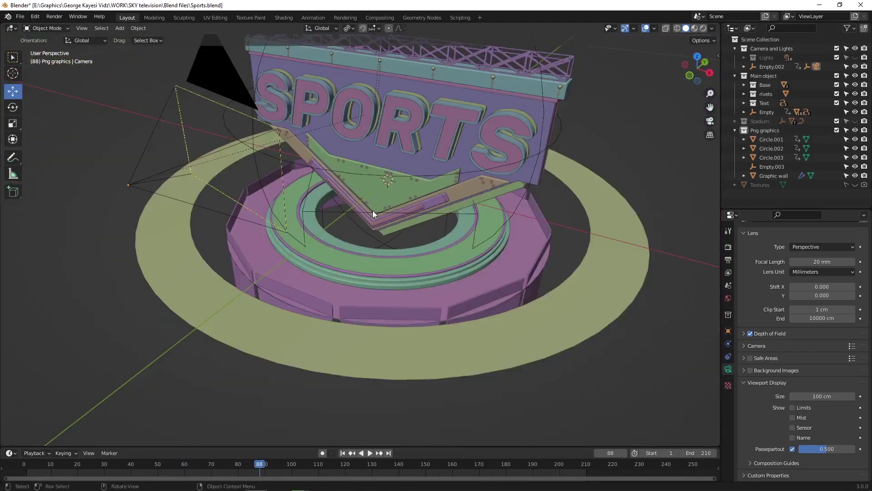
mouse_move(356, 268)
middle_down()
mouse_move(381, 258)
mouse_move(333, 245)
mouse_move(361, 243)
mouse_move(353, 265)
mouse_move(368, 255)
middle_up()
scroll(407, 234, up, 5)
scroll(407, 234, down, 4)
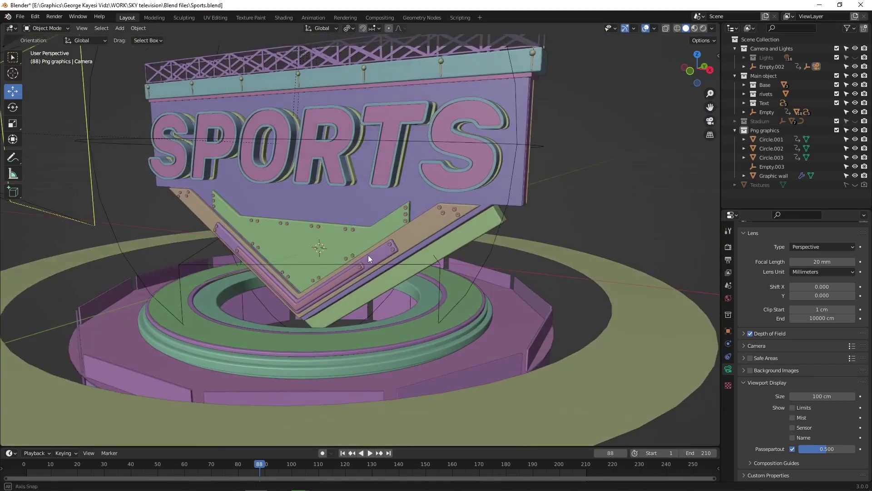
scroll(368, 255, down, 2)
click(695, 29)
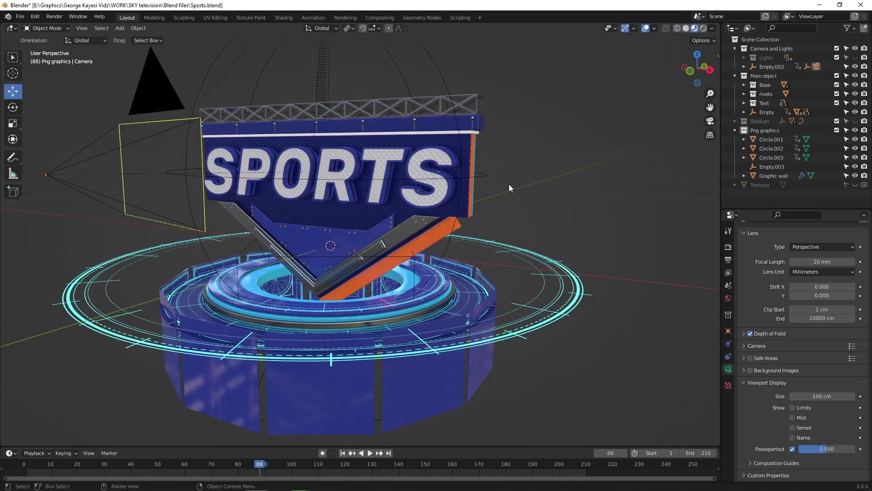
Orbit around the SPORTS sign, switch to Solid shading, and play the animation briefly
scroll(457, 251, down, 2)
middle_drag(444, 262, 147, 241)
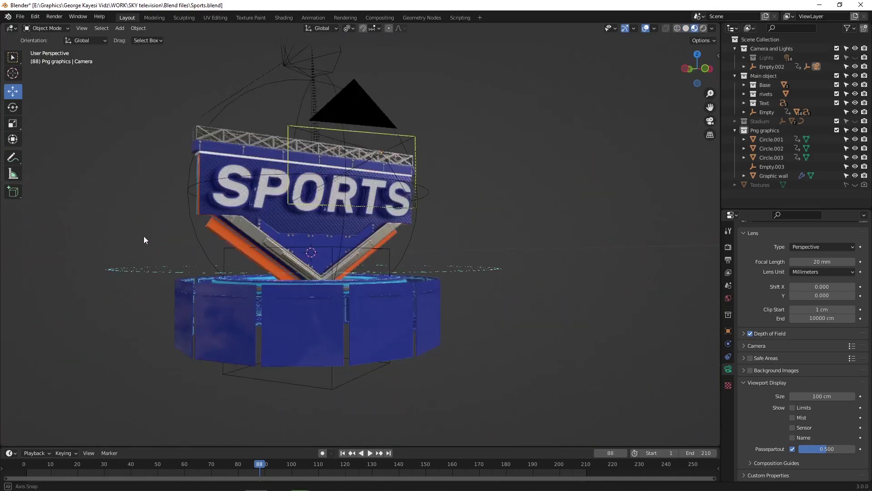
scroll(325, 212, up, 2)
scroll(323, 217, up, 2)
scroll(323, 216, down, 1)
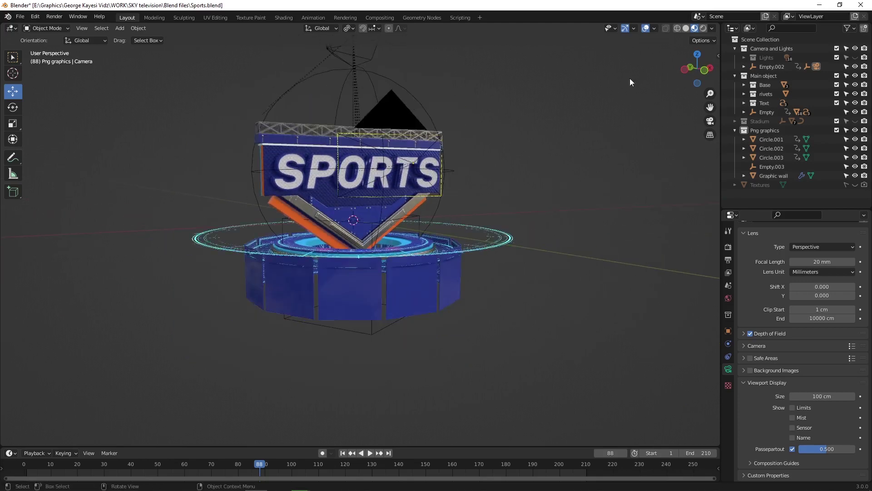
click(686, 28)
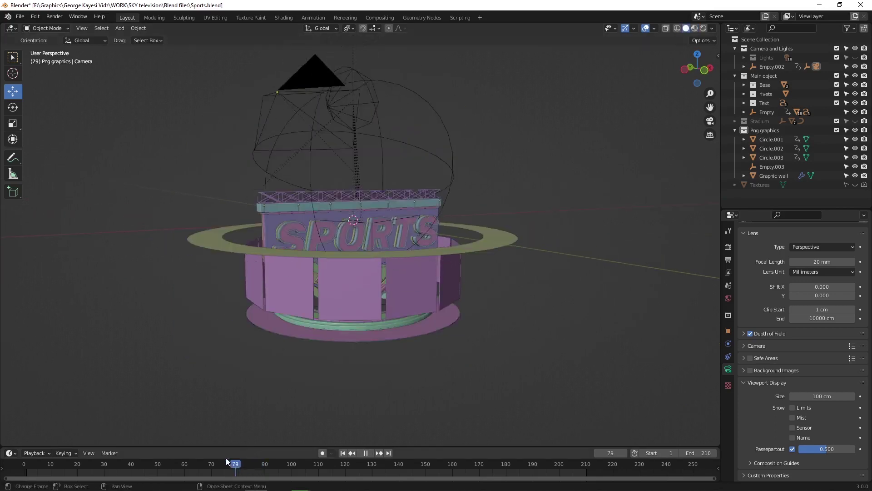
drag(257, 463, 249, 454)
key(space)
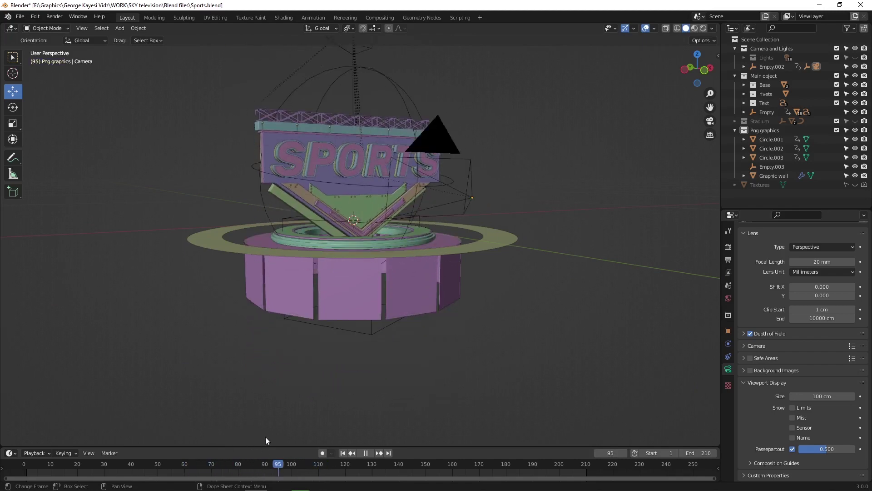
key(space)
Select the Empty, enlarge the timeline, and scrub from frame 62 with its transforms in the sidebar
click(361, 144)
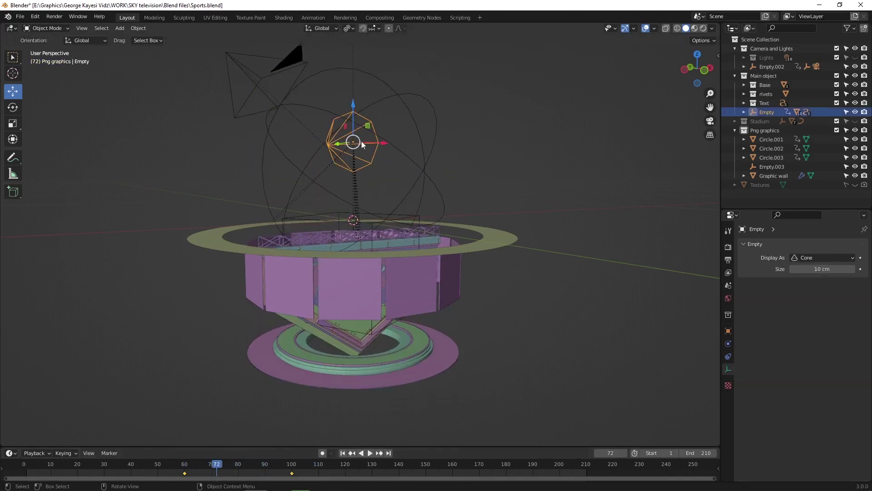
drag(284, 444, 282, 392)
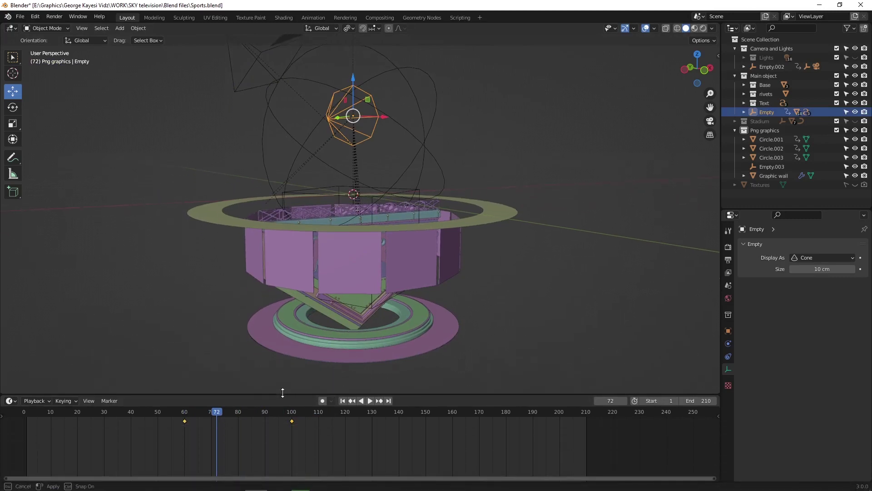
drag(218, 414, 190, 413)
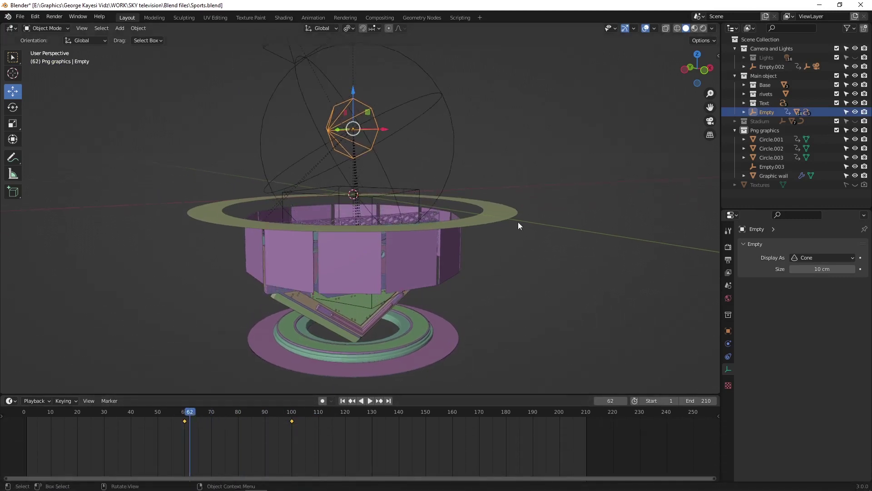
key(n)
drag(185, 417, 307, 429)
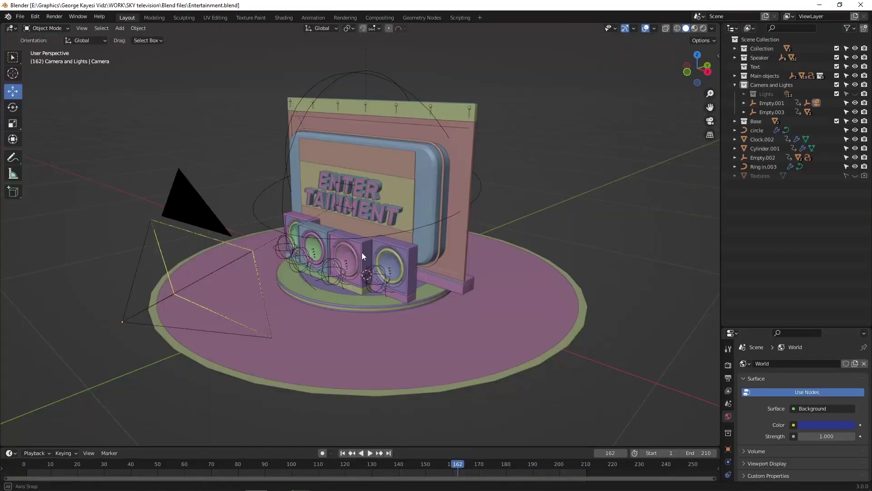
Orbit and zoom out over the ENTERTAINMENT set and select the base disc Circle.005
mouse_move(362, 252)
middle_down()
mouse_move(492, 252)
mouse_move(247, 252)
mouse_move(301, 247)
mouse_move(539, 296)
middle_up()
scroll(352, 245, down, 4)
click(537, 300)
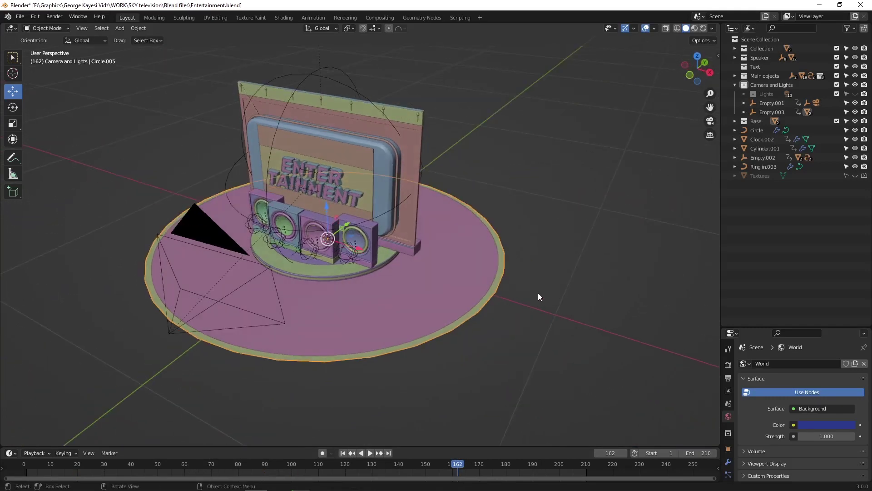
Show the Entertainment set in Material Preview from a lower angle, then switch to the Animation workspace
click(694, 28)
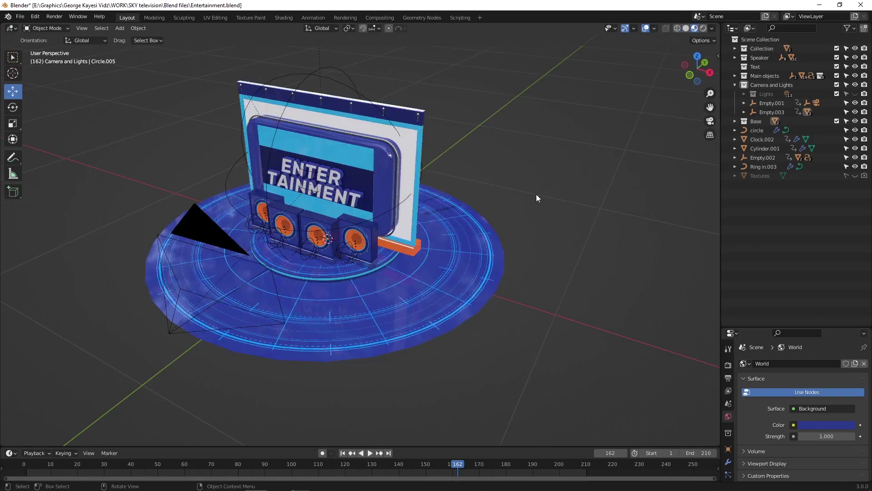
middle_drag(537, 182, 546, 158)
mouse_move(571, 154)
middle_down()
mouse_move(609, 159)
mouse_move(414, 211)
mouse_move(517, 223)
mouse_move(396, 228)
mouse_move(338, 250)
middle_up()
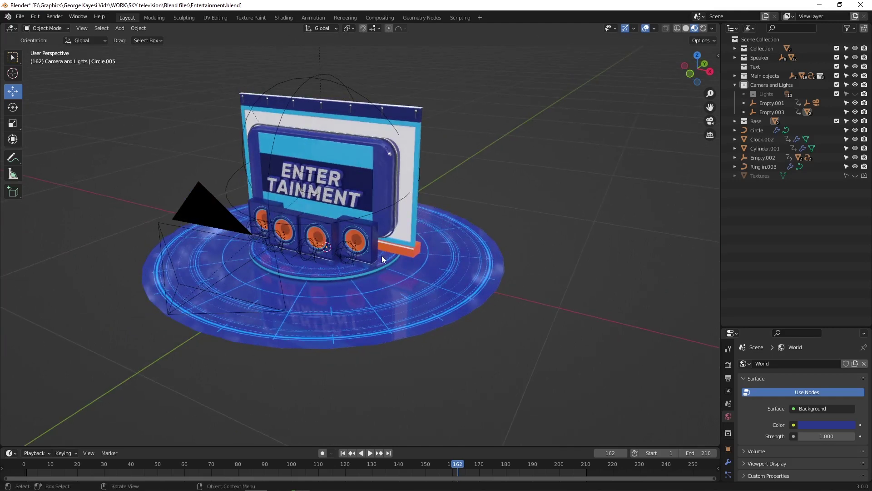
click(316, 17)
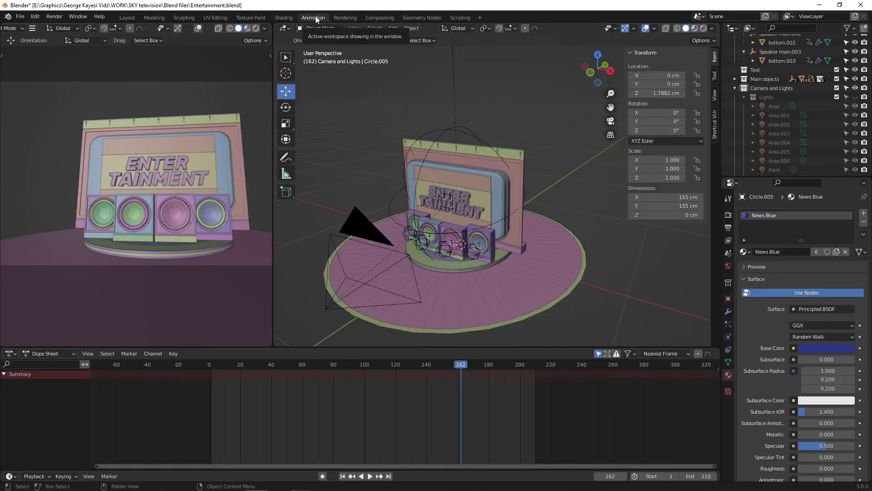
Play the Entertainment animation from frame 1, orbiting to a frontal view of the set
click(343, 476)
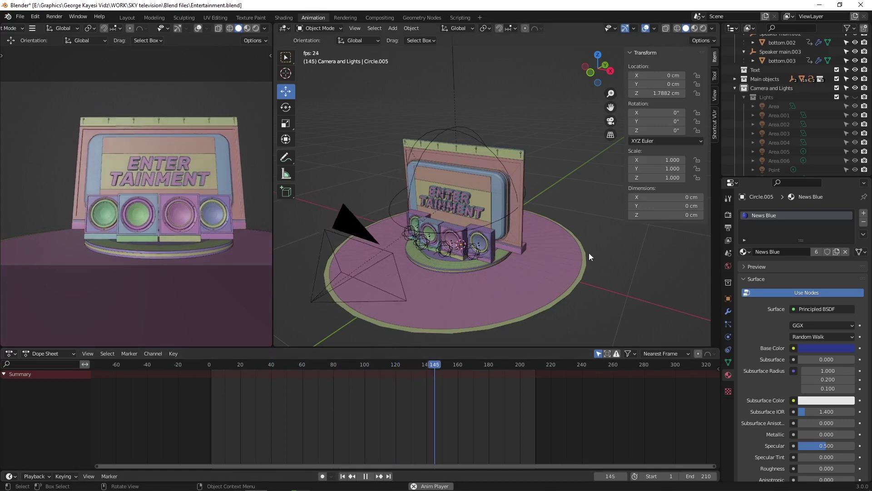
middle_drag(589, 252, 507, 247)
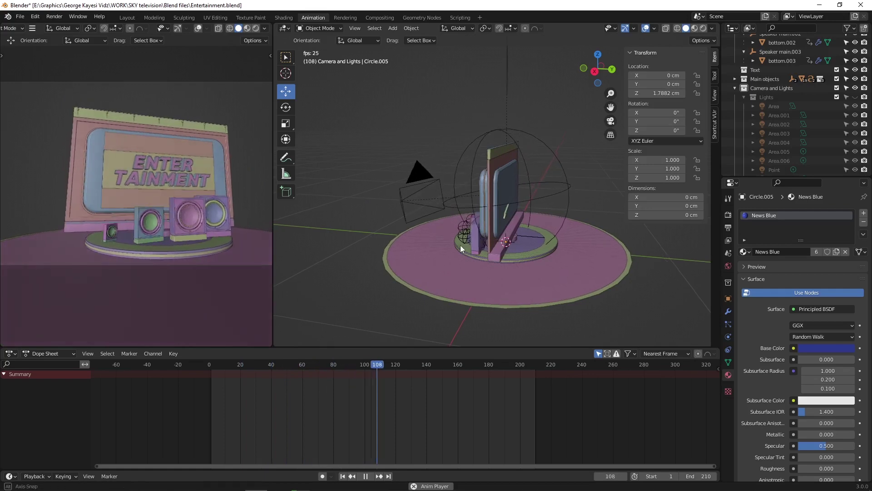
middle_drag(460, 244, 545, 250)
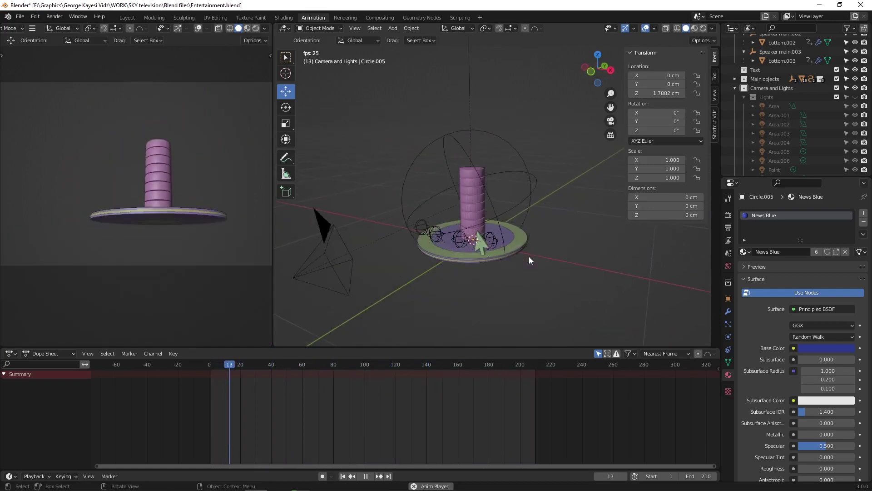
key(space)
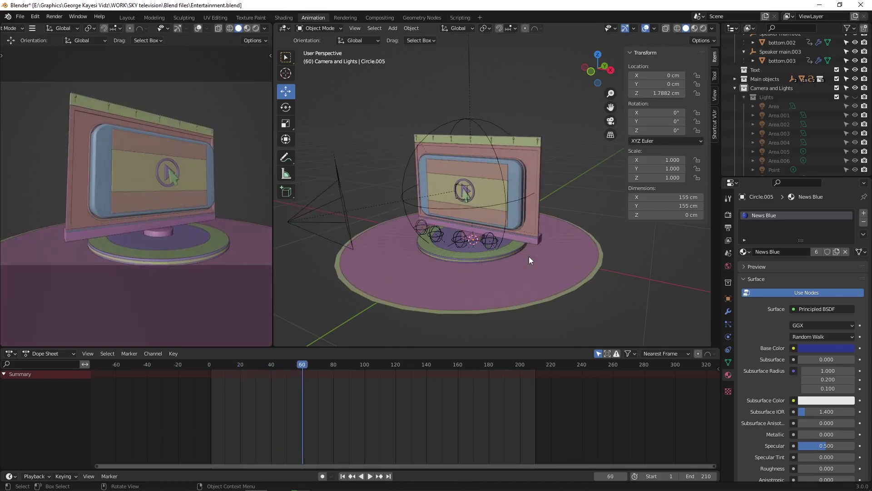
Replay frames 1–81 in the camera view with Material Preview, then restore Solid, rewind, and select Cylinder.001
click(248, 28)
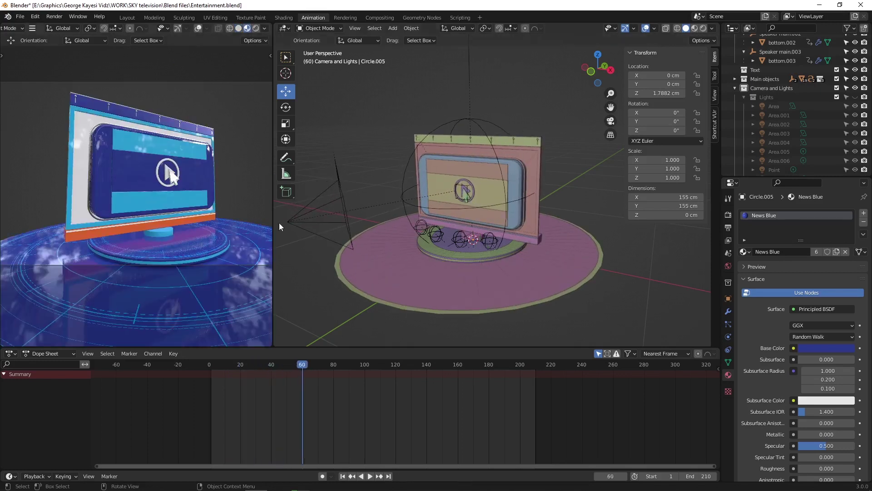
click(342, 477)
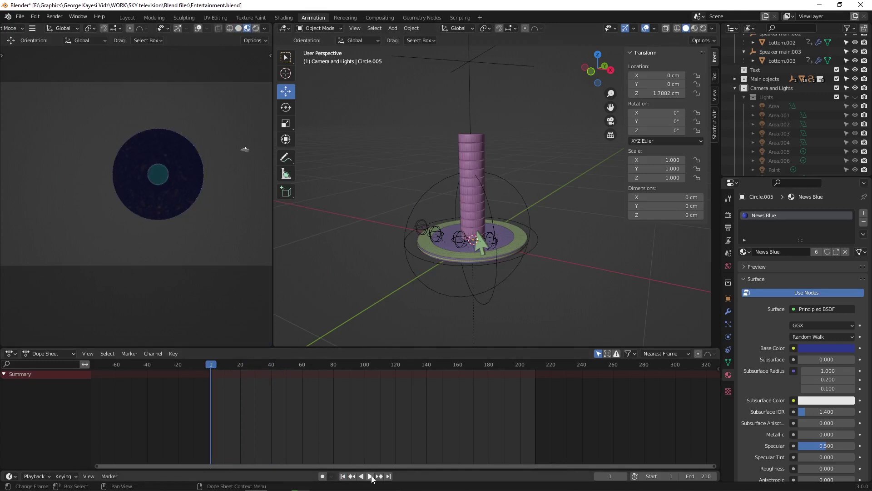
click(371, 476)
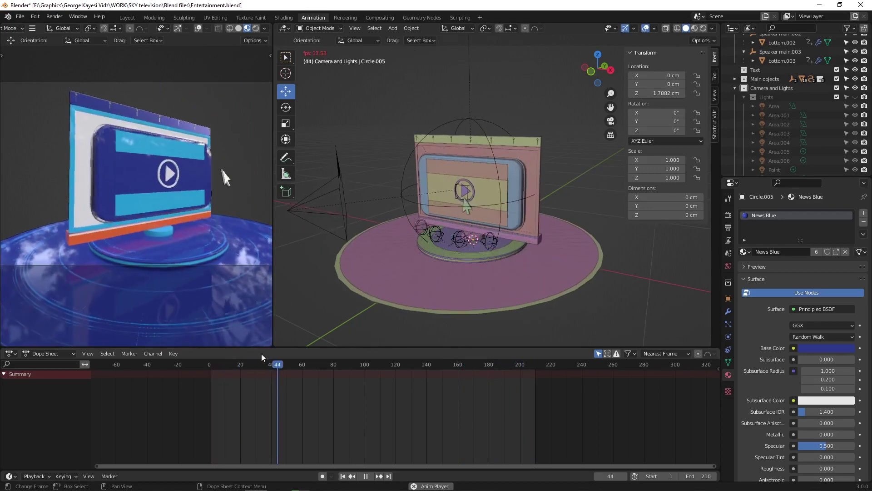
key(space)
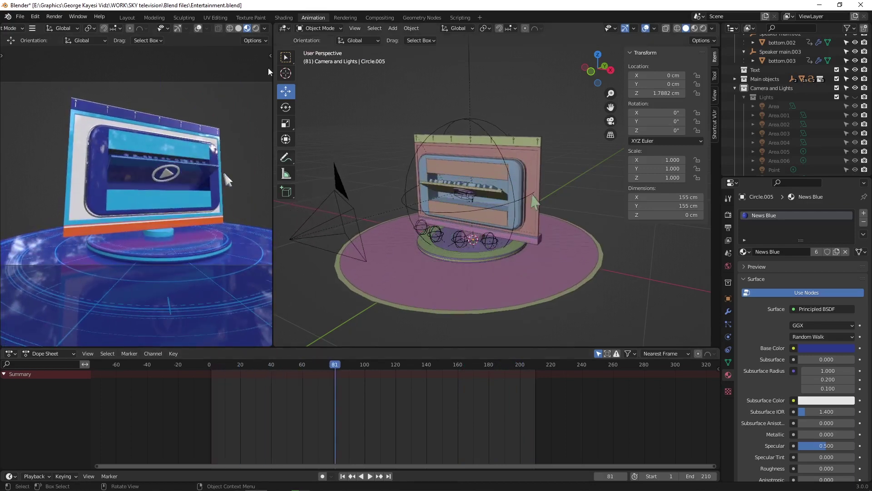
click(238, 28)
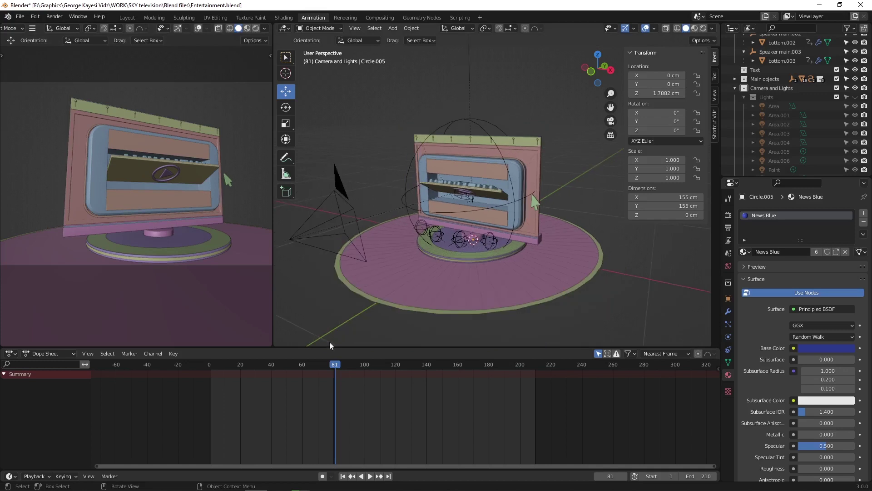
click(343, 476)
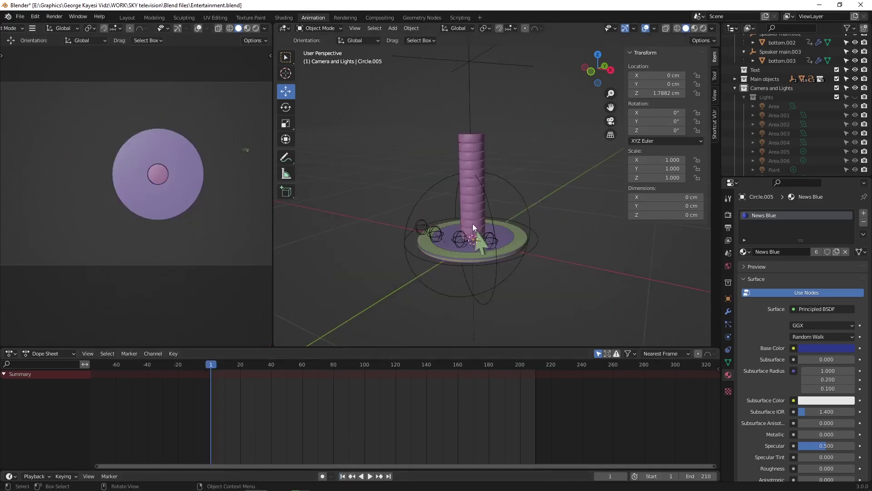
click(473, 223)
Isolate Cylinder.001 in Local View with its Bevel and Array modifiers shown, scrubbing to frame 11
key(KP_Divide)
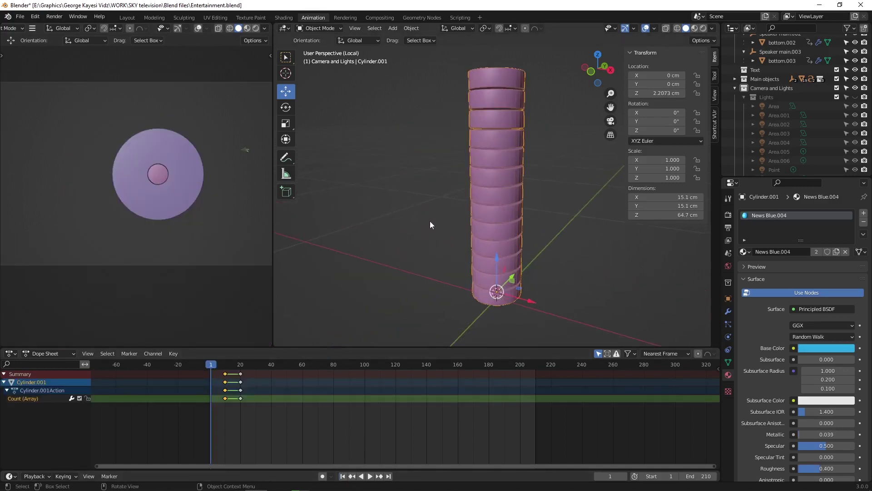
click(727, 311)
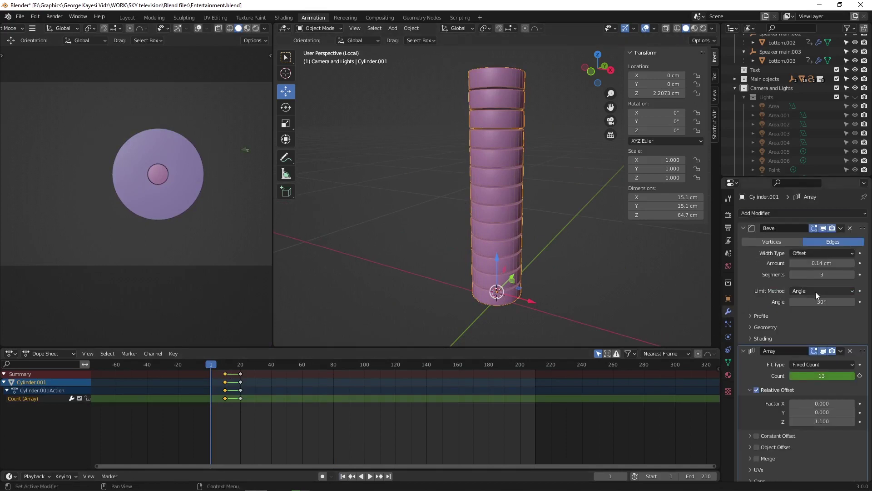
key(space)
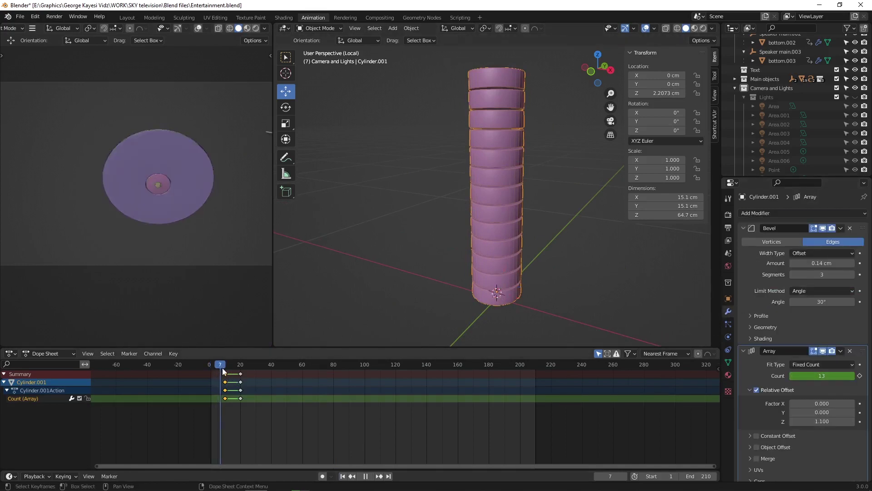
mouse_move(246, 374)
mouse_down()
mouse_move(224, 372)
mouse_move(241, 375)
mouse_up()
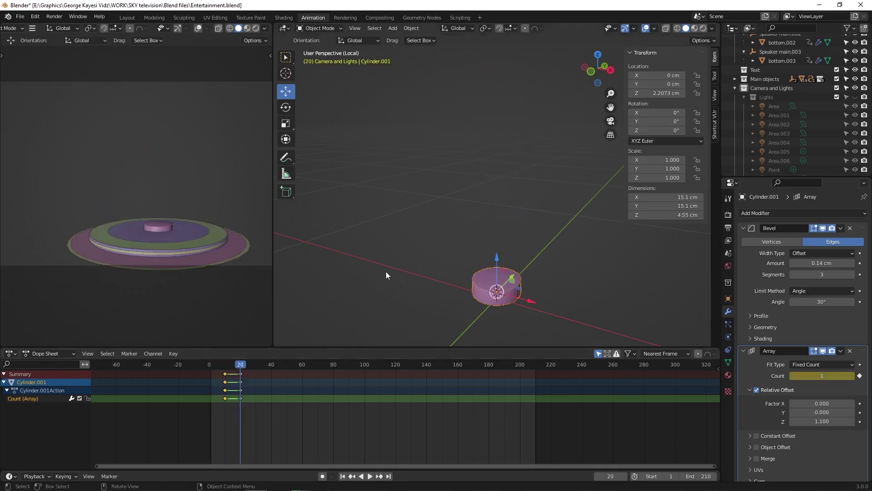
Return to the whole stage, play from frame 20, view the TV from the side, and select Main scale
key(KP_Divide)
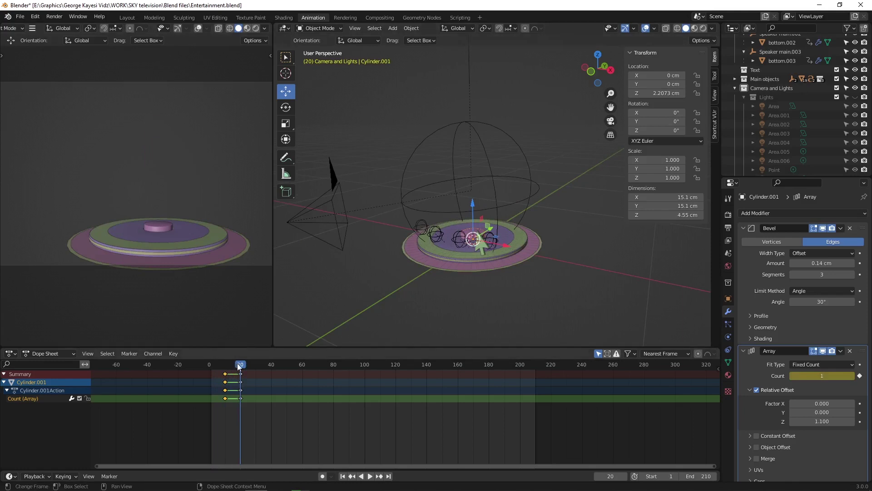
key(space)
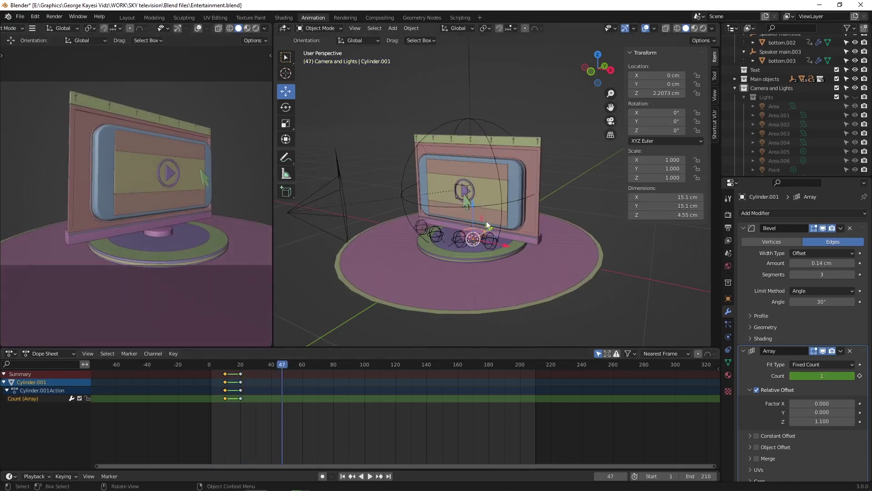
middle_drag(487, 225, 529, 229)
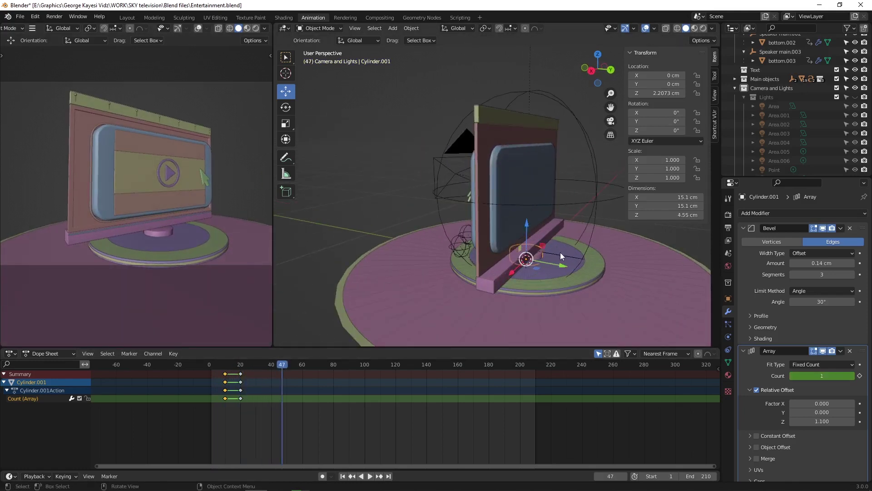
click(560, 253)
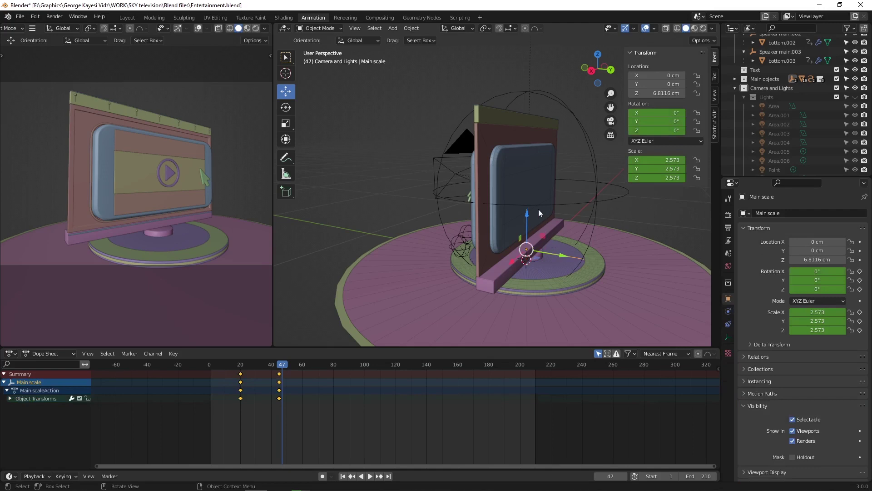
key(shift+g)
click(539, 210)
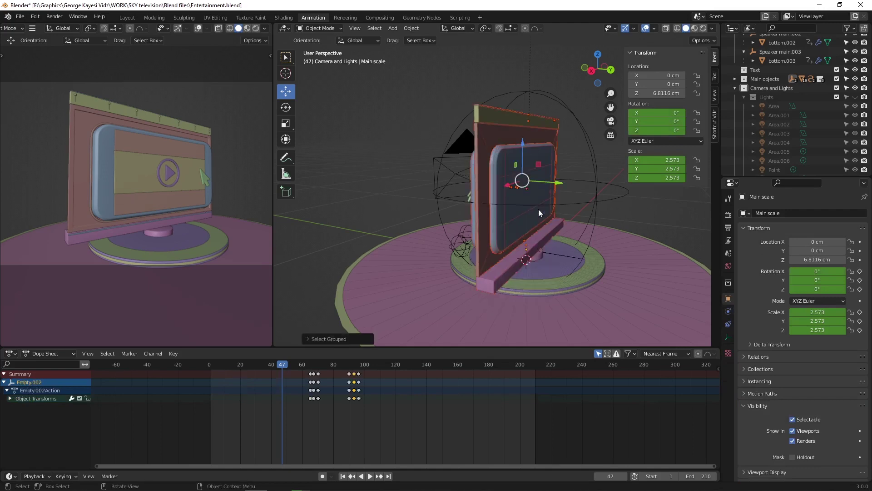
shift+click(555, 252)
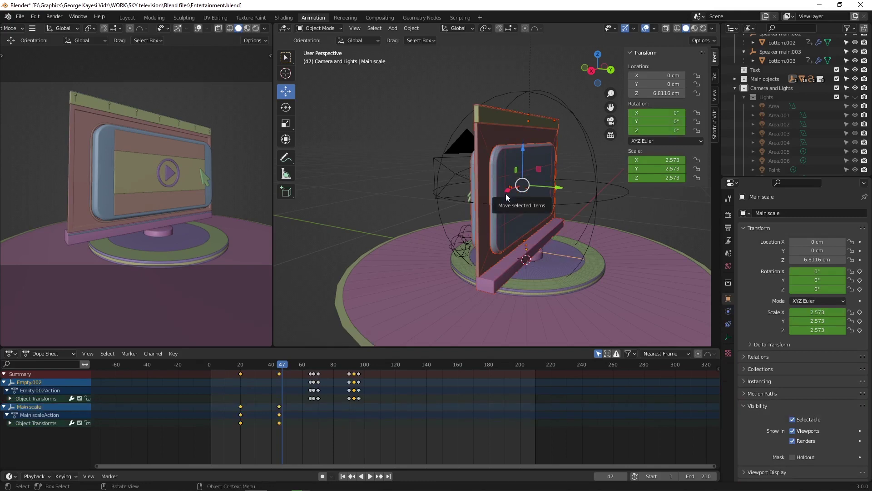
mouse_move(482, 198)
middle_down()
mouse_move(478, 193)
mouse_move(546, 194)
mouse_move(575, 179)
mouse_move(400, 150)
middle_up()
key(alt+a)
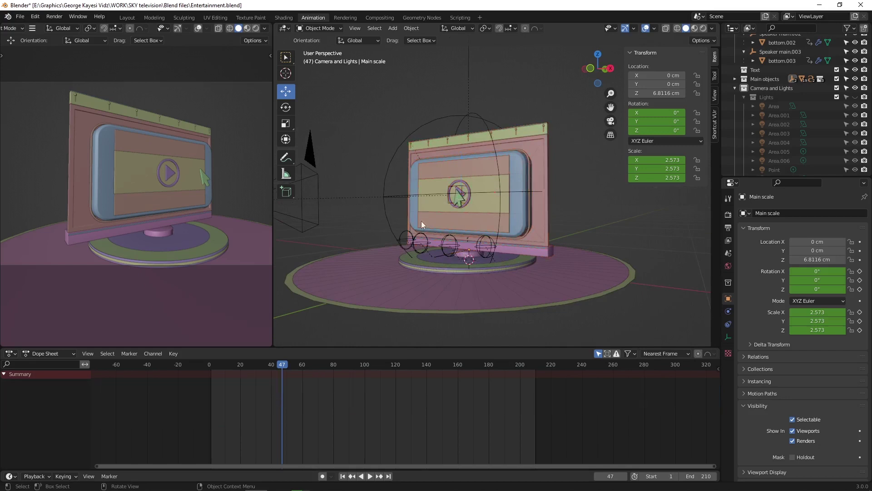
click(435, 256)
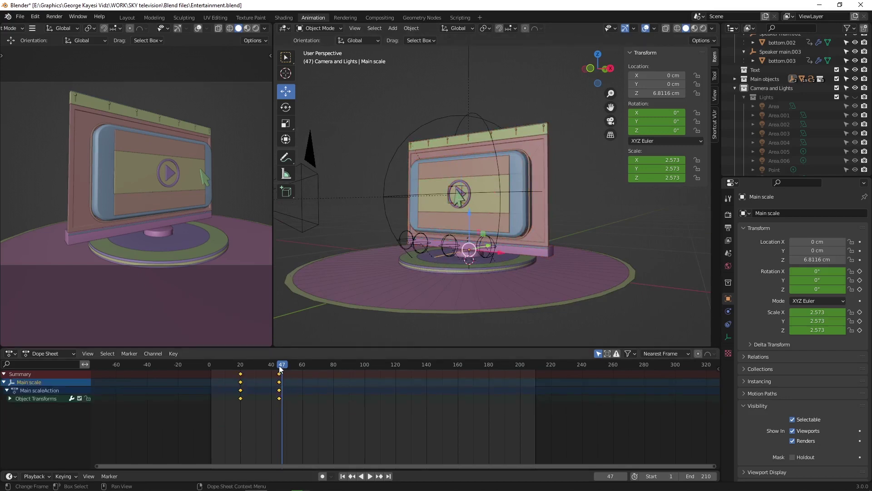
mouse_move(281, 369)
mouse_down()
mouse_move(251, 368)
mouse_move(271, 367)
mouse_up()
key(space)
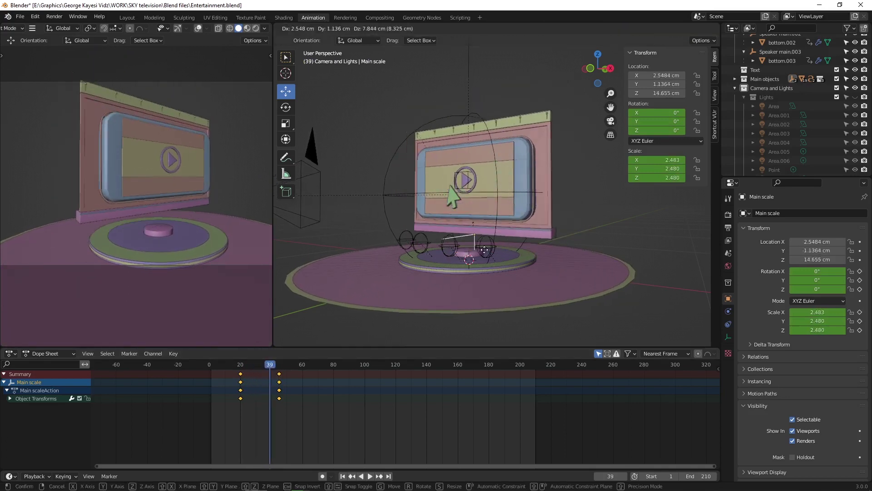
key(Escape)
key(shift+Left)
key(space)
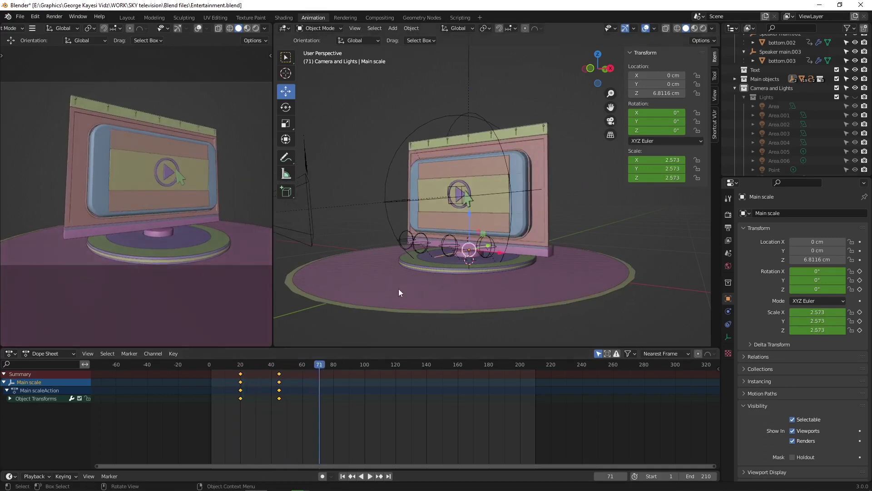
middle_drag(522, 236, 413, 221)
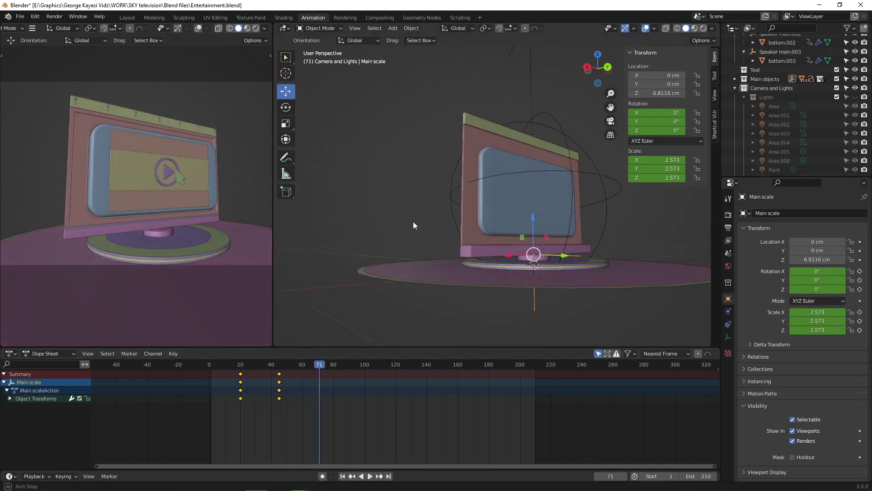
key(KP_1)
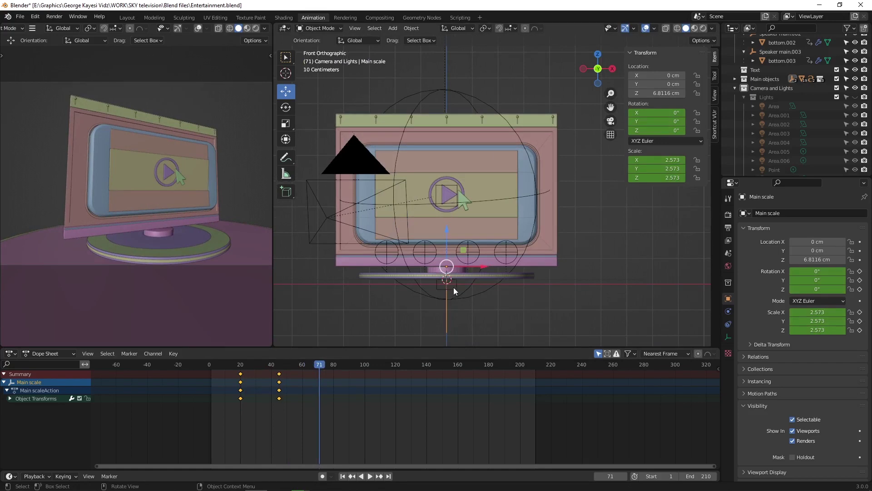
click(454, 267)
middle_drag(454, 267, 437, 276)
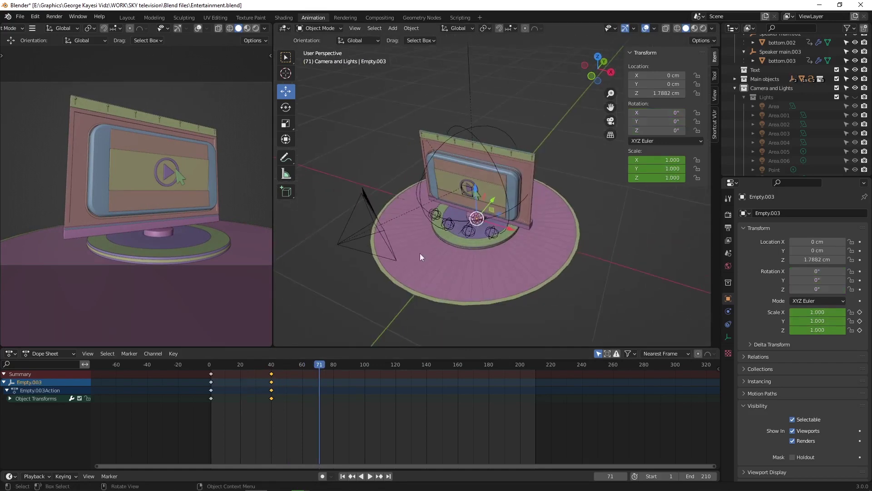
drag(319, 364, 324, 363)
key(Escape)
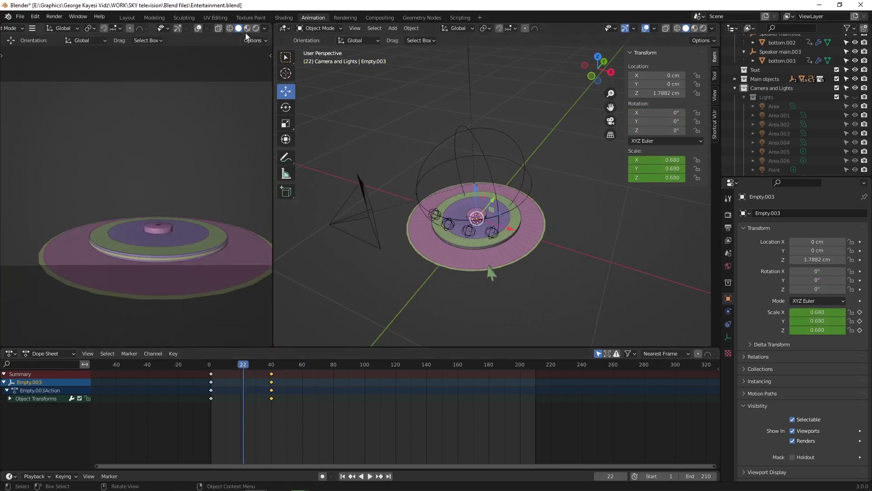
key(space)
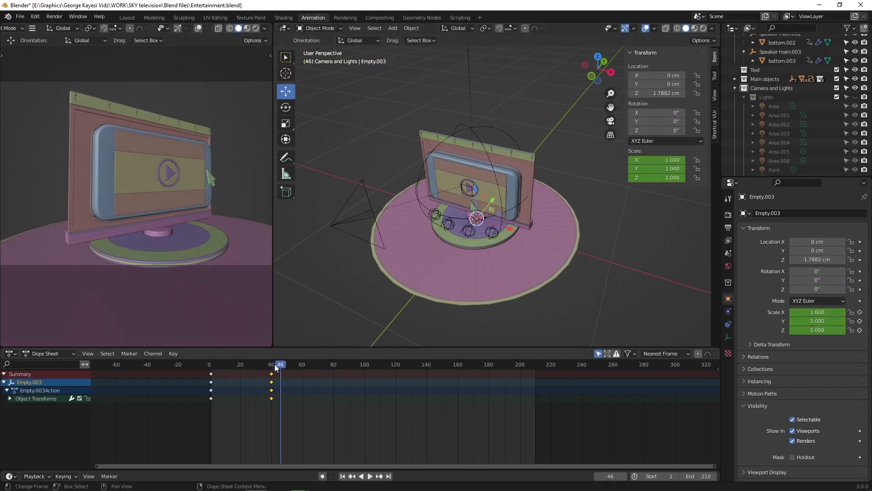
mouse_move(276, 368)
mouse_down()
mouse_move(236, 369)
mouse_move(254, 372)
mouse_up()
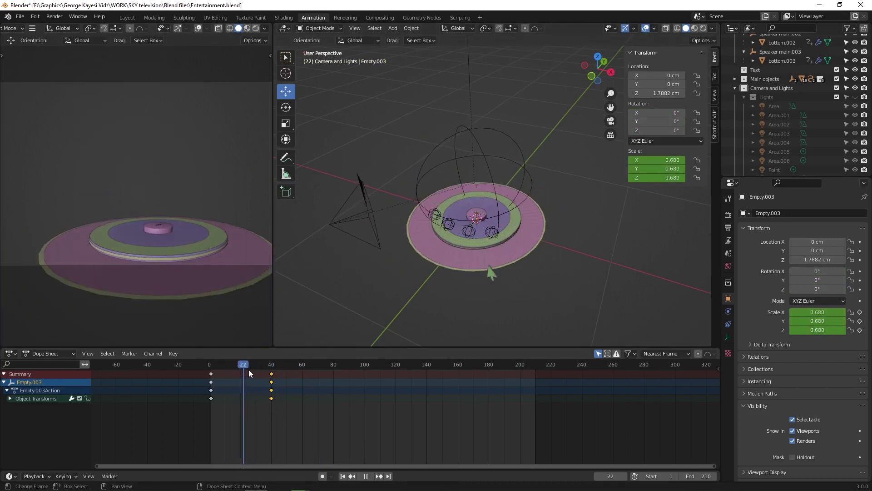
key(Escape)
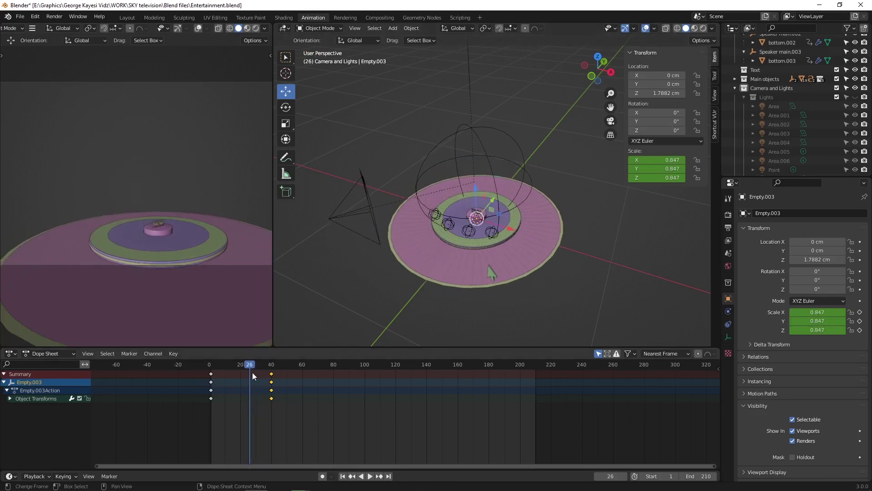
key(space)
key(space)
middle_drag(440, 293, 432, 258)
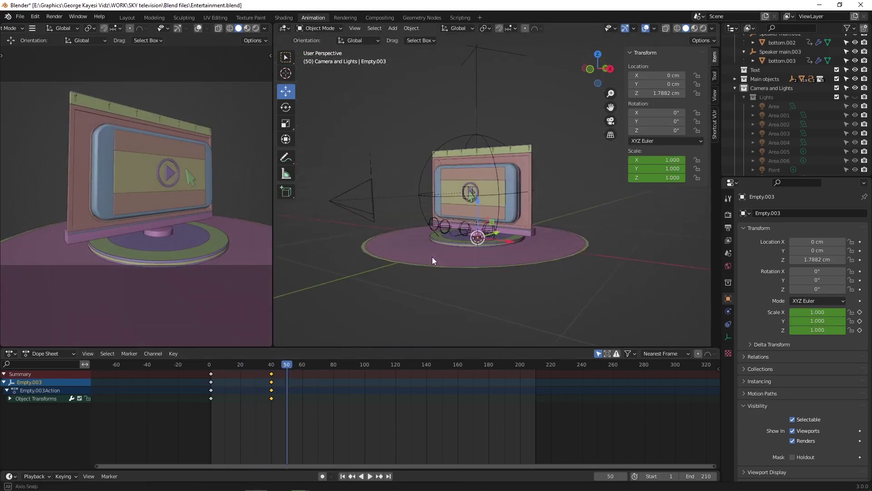
scroll(477, 194, up, 5)
scroll(477, 194, up, 4)
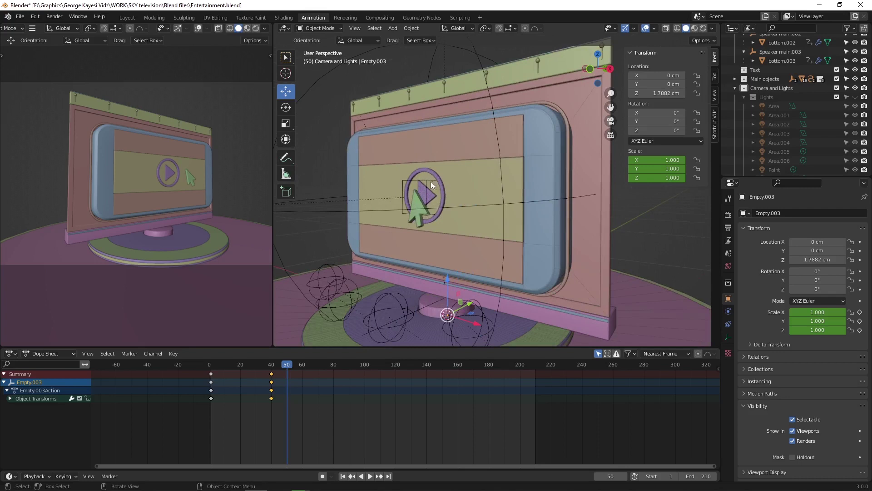
click(430, 181)
key(g)
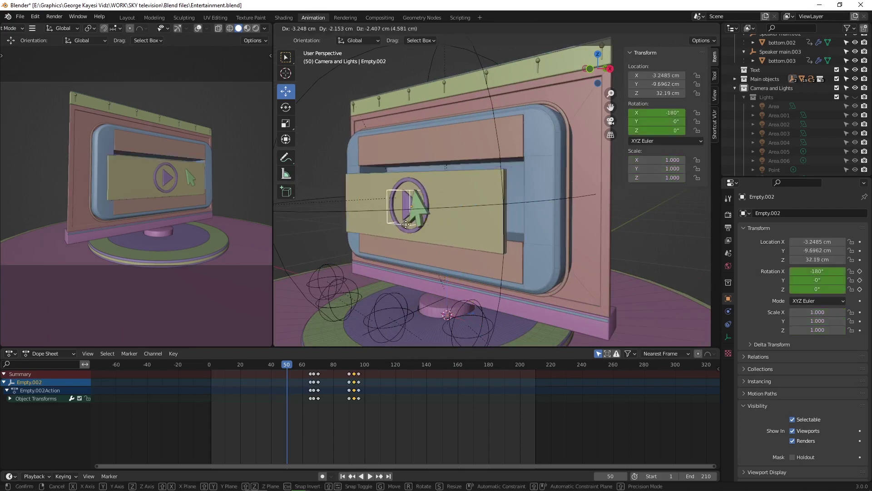
right_click(443, 209)
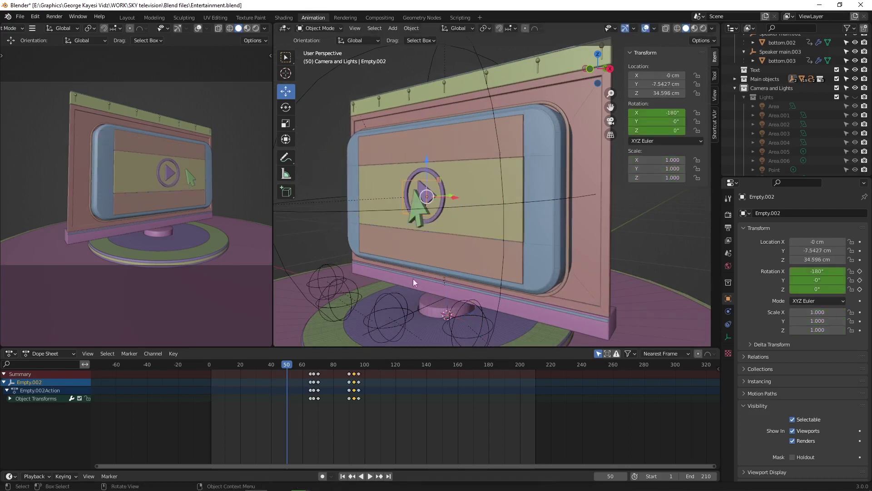
mouse_move(292, 367)
mouse_down()
mouse_move(357, 379)
mouse_move(338, 380)
mouse_move(350, 377)
mouse_up()
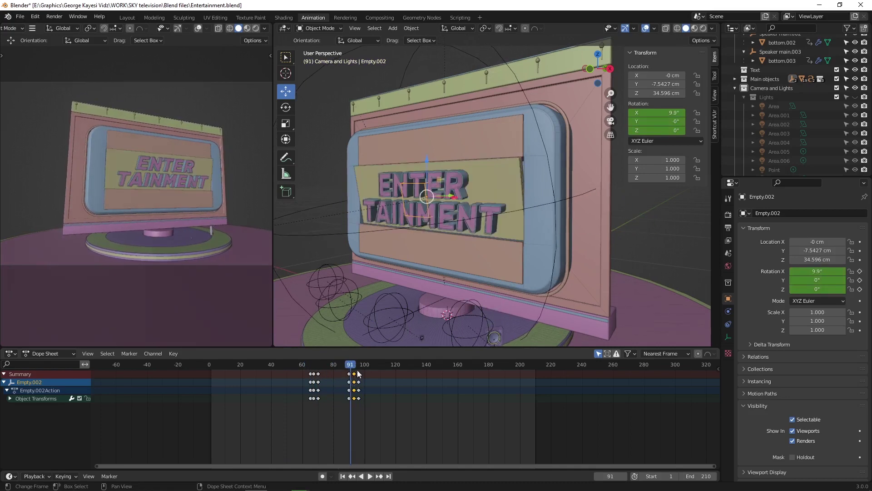
scroll(453, 241, down, 3)
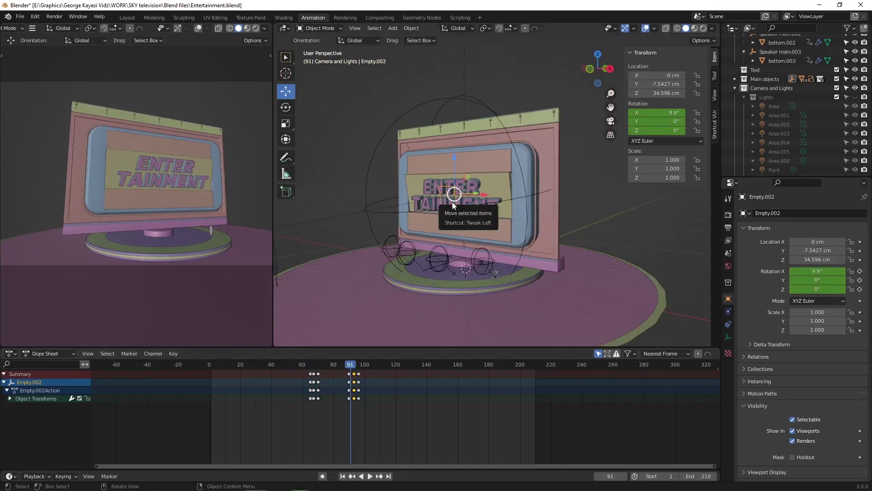
mouse_move(364, 236)
middle_down()
mouse_move(458, 233)
mouse_move(408, 256)
middle_up()
drag(350, 368, 394, 376)
scroll(519, 213, up, 4)
Get a close side view of the speakers and select speaker.003 under bottom.003 in the Outliner
scroll(519, 213, up, 2)
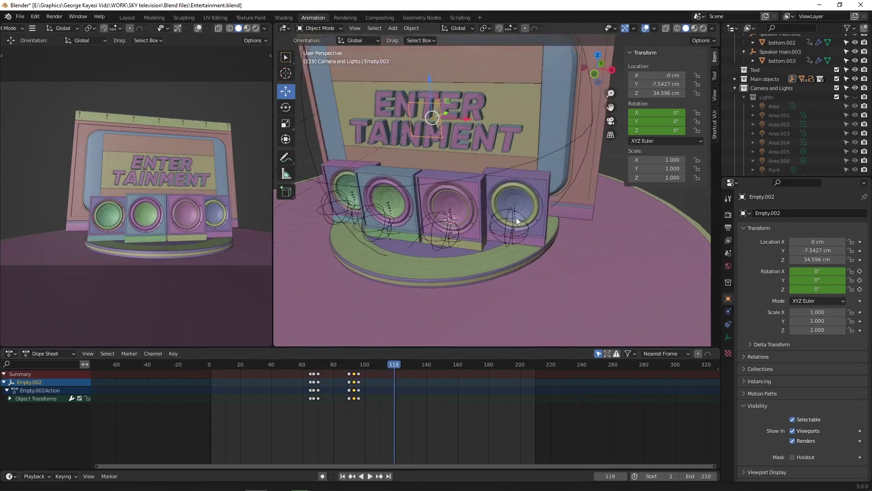
mouse_move(516, 217)
middle_down()
mouse_move(453, 218)
mouse_move(460, 249)
mouse_move(495, 224)
middle_up()
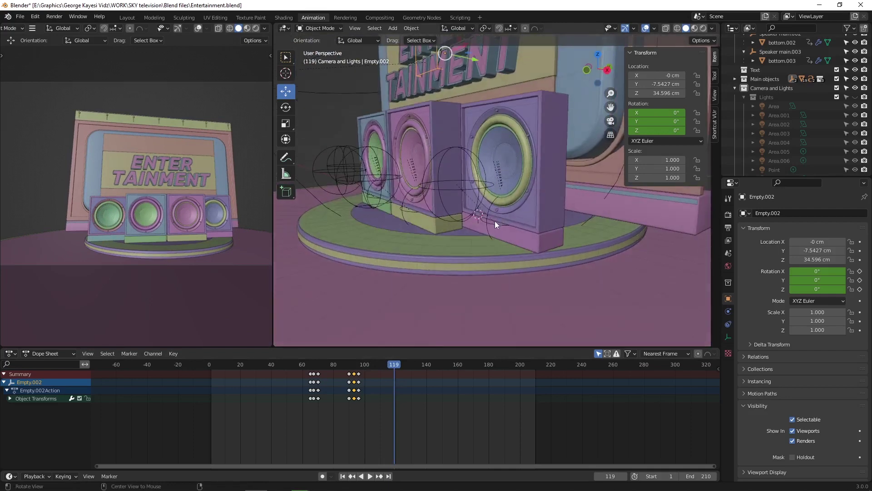
click(492, 224)
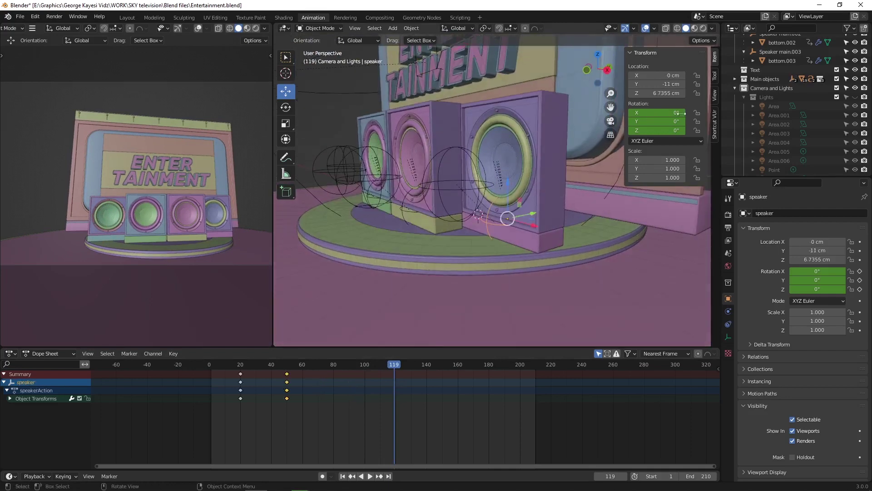
scroll(771, 97, up, 3)
click(754, 115)
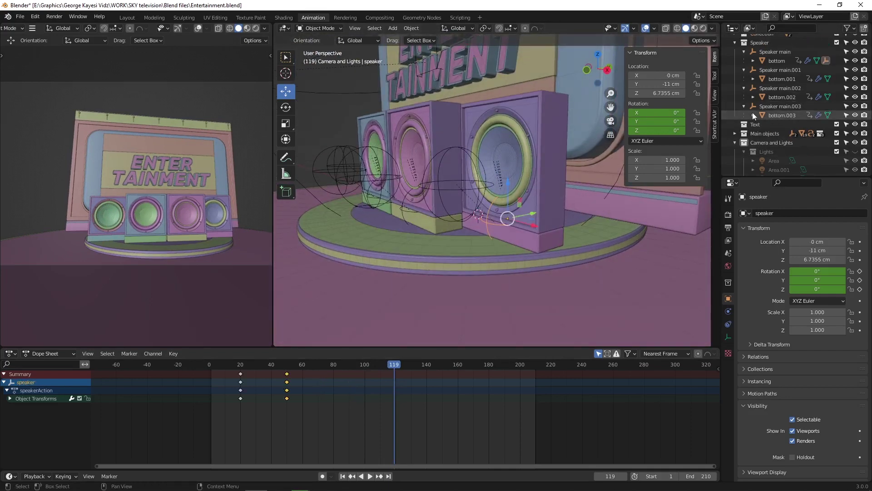
click(784, 151)
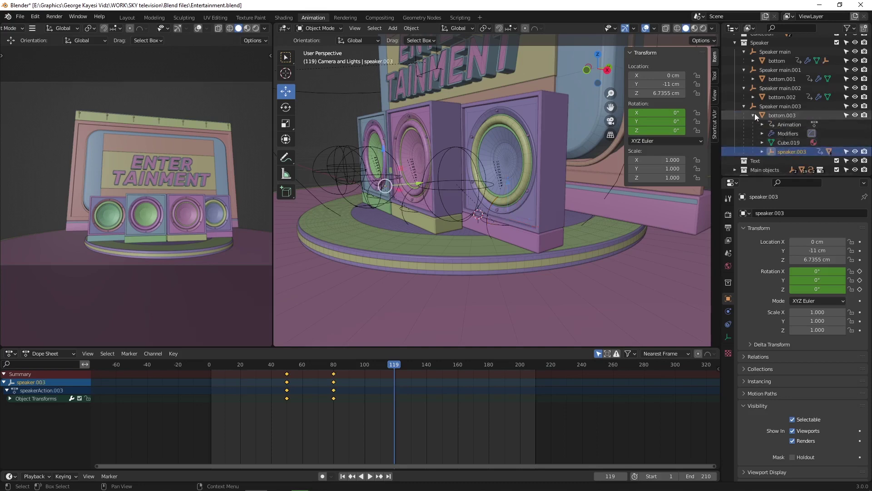
Expand bottom under Speaker main and select from Speaker main down to speaker
scroll(754, 113, up, 2)
click(753, 76)
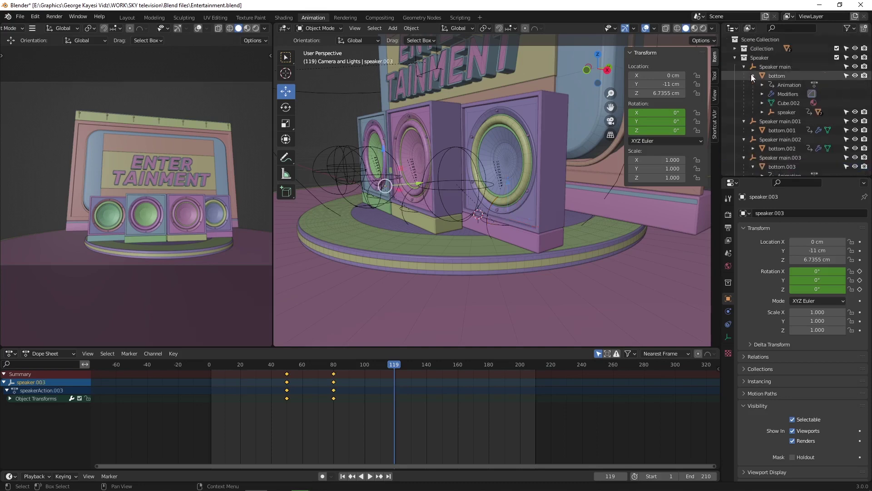
click(784, 112)
shift+click(772, 68)
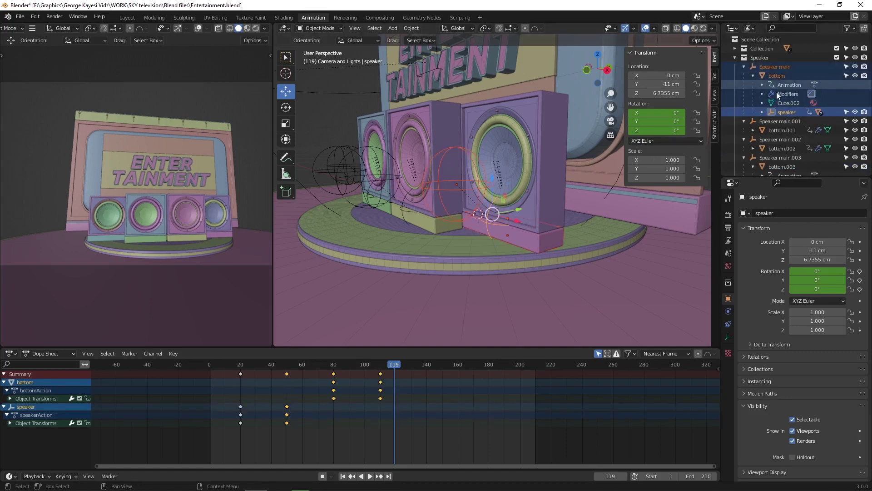
Select Speaker main through rivets and isolate them in Local View
click(762, 112)
scroll(759, 113, down, 4)
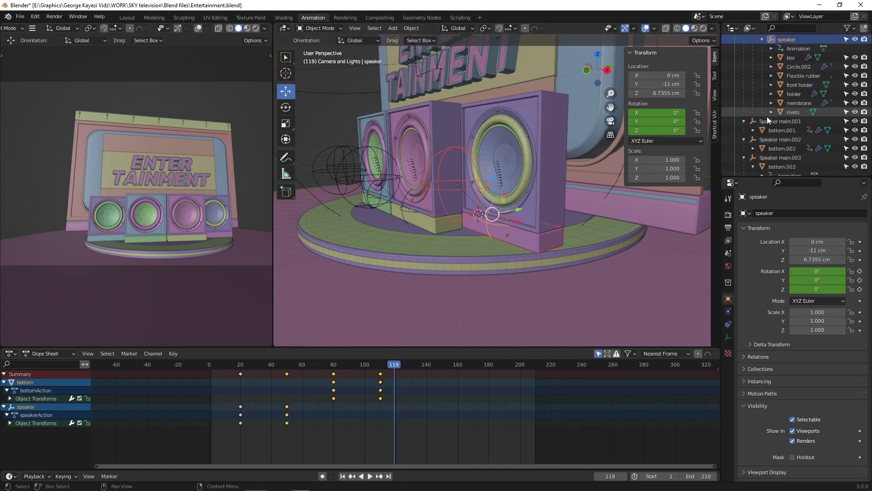
click(792, 113)
scroll(791, 114, up, 3)
scroll(789, 112, up, 2)
shift+click(769, 68)
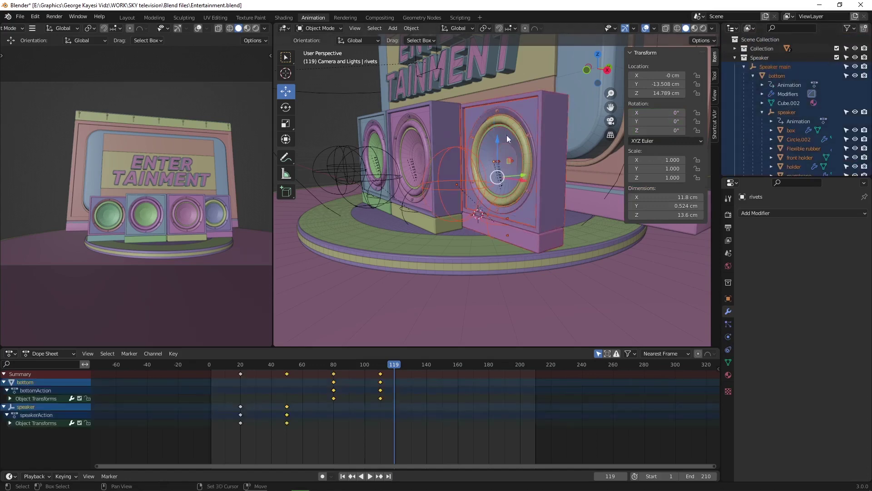
key(KP_Divide)
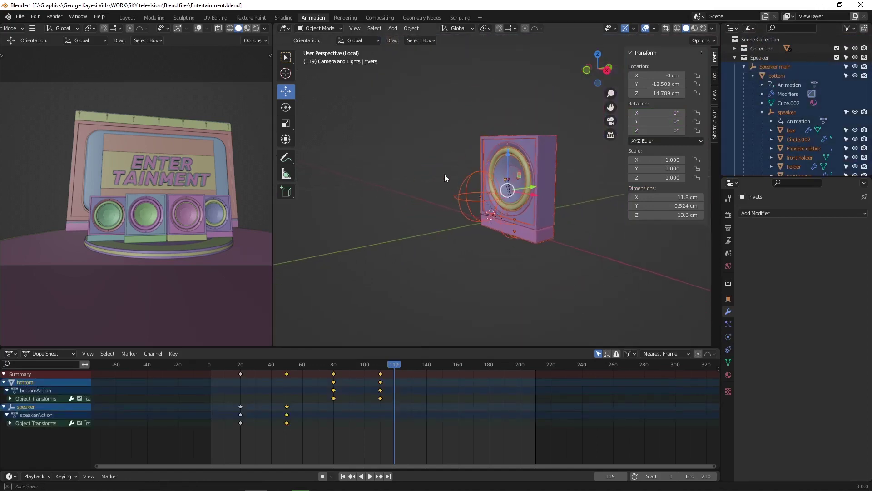
Select the bottom object and view the isolated speaker top-down around frame 95
mouse_move(445, 174)
middle_down()
mouse_move(539, 241)
mouse_move(459, 228)
middle_up()
click(539, 241)
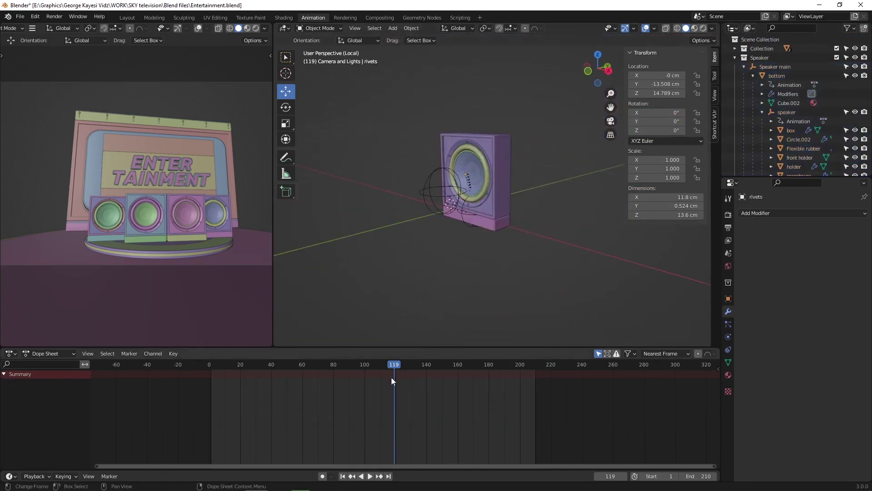
mouse_move(391, 377)
mouse_down()
mouse_move(319, 367)
mouse_move(380, 367)
mouse_move(335, 367)
mouse_move(370, 366)
mouse_move(358, 361)
mouse_up()
click(485, 222)
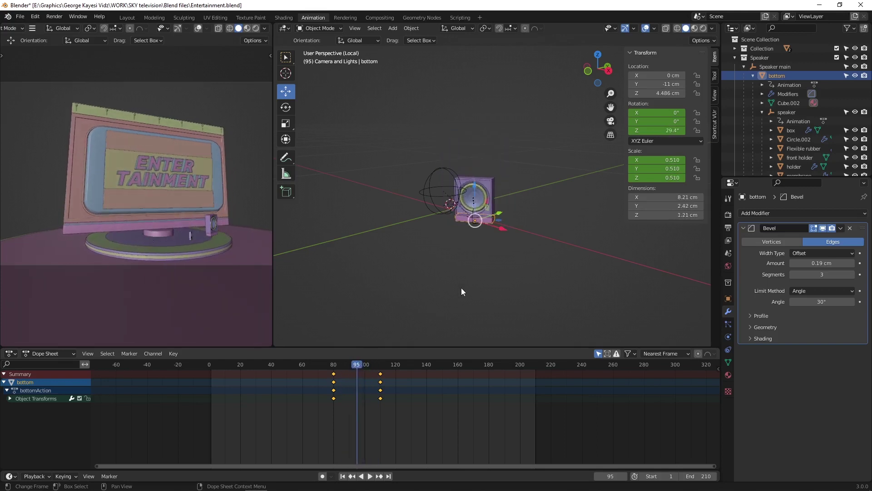
mouse_move(468, 273)
middle_down()
mouse_move(486, 211)
mouse_move(493, 242)
middle_up()
key(KP_7)
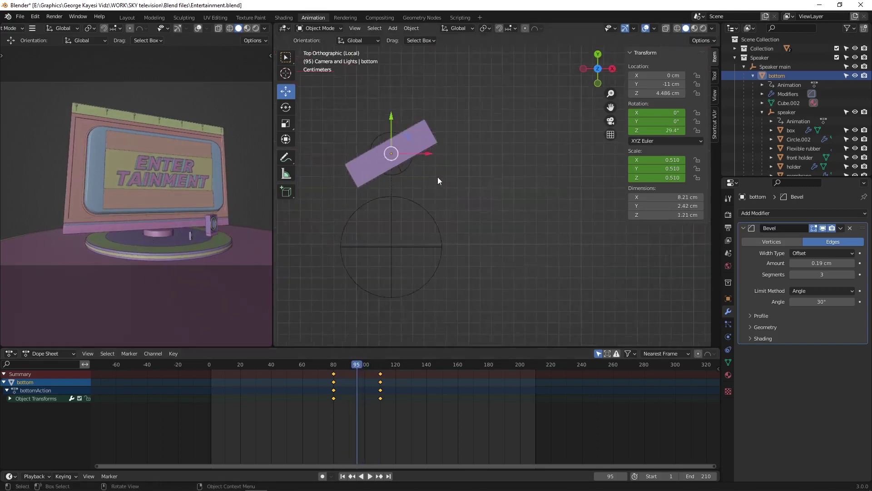
Play the speaker pop-in from about frame 79 to 97, then select speaker and replay to frame 122
scroll(438, 177, up, 3)
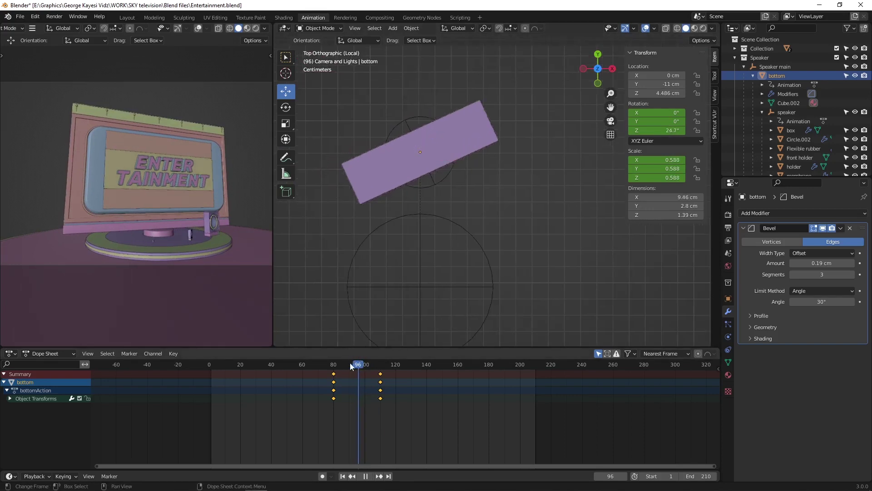
drag(354, 364, 331, 363)
key(space)
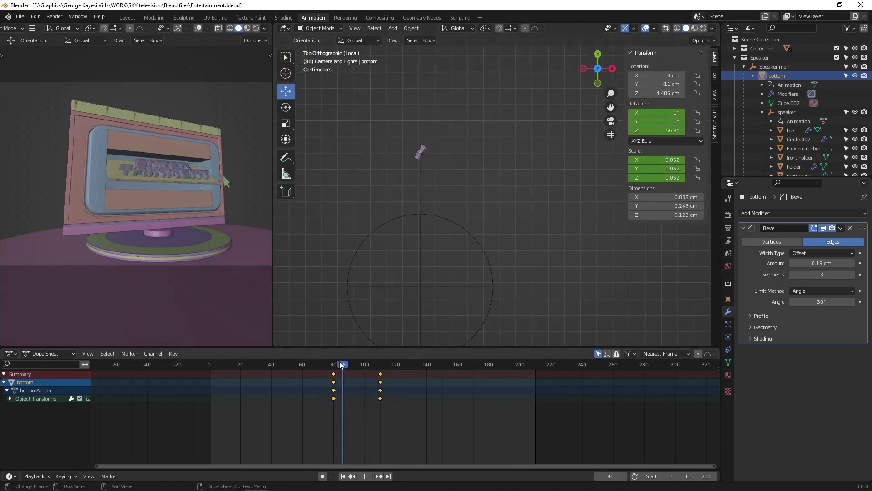
key(space)
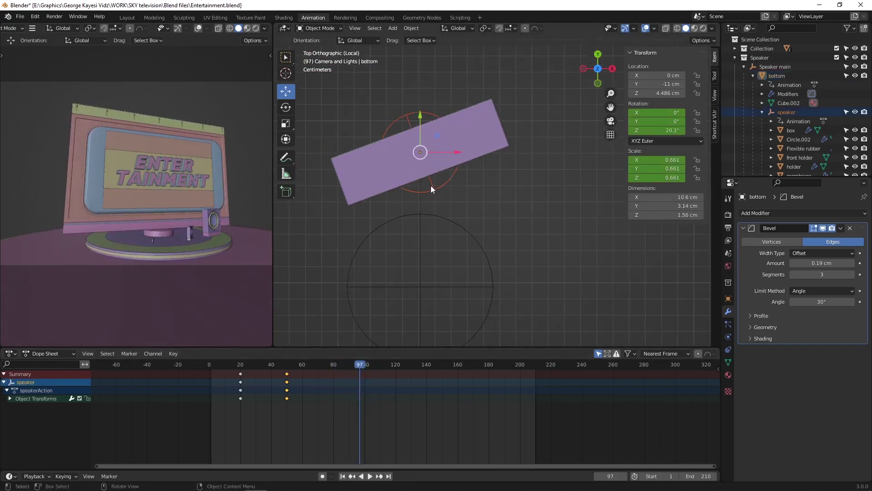
click(432, 187)
mouse_move(446, 209)
middle_down()
mouse_move(432, 232)
mouse_move(407, 196)
middle_up()
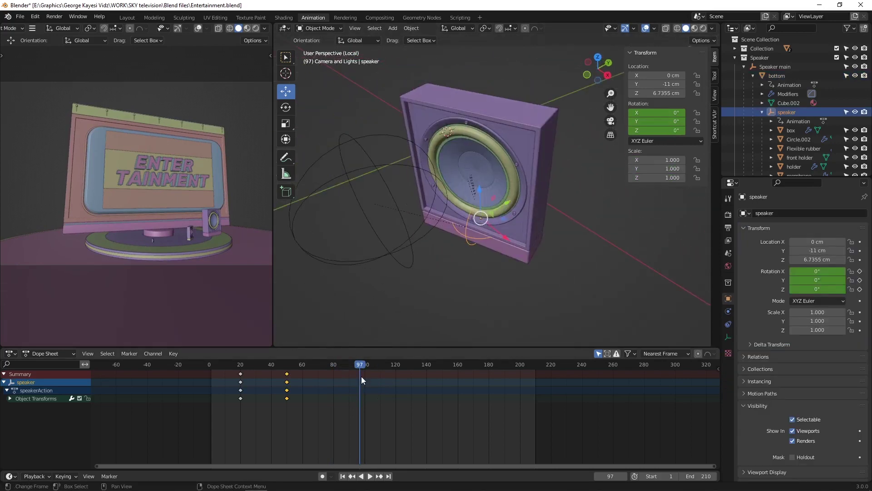
drag(361, 376, 372, 373)
key(space)
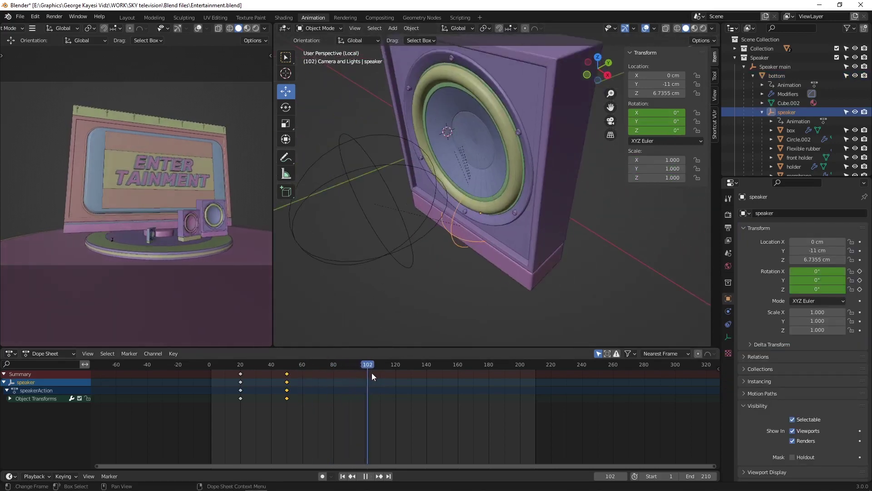
key(space)
Select Speaker main, replay its animation, and exit Local View to the whole stage
click(413, 265)
scroll(423, 264, down, 4)
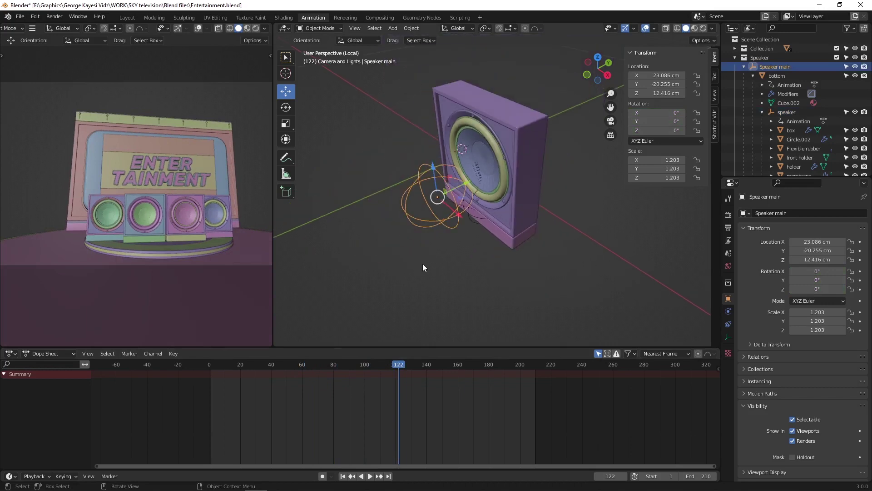
key(space)
key(Escape)
key(KP_Divide)
Play the full stage from about frame 80 to 131, orbit to the side, and select the Cursor object
middle_drag(416, 223, 419, 253)
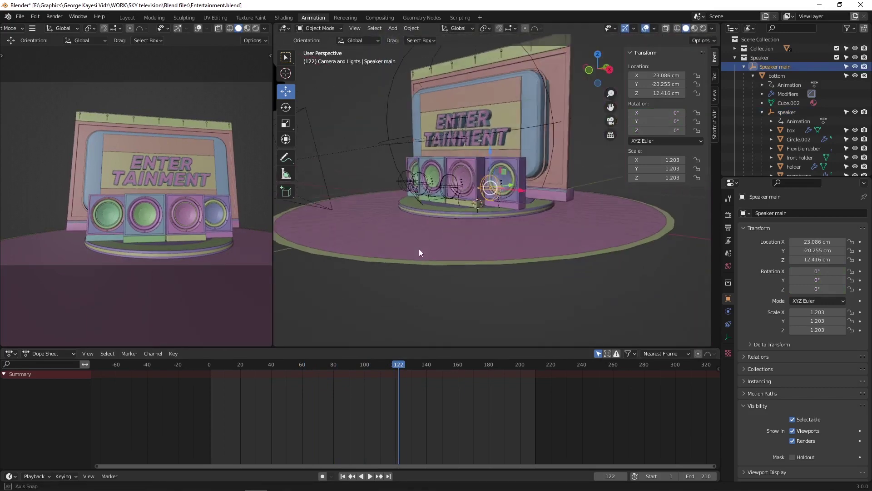
drag(359, 366, 332, 366)
key(space)
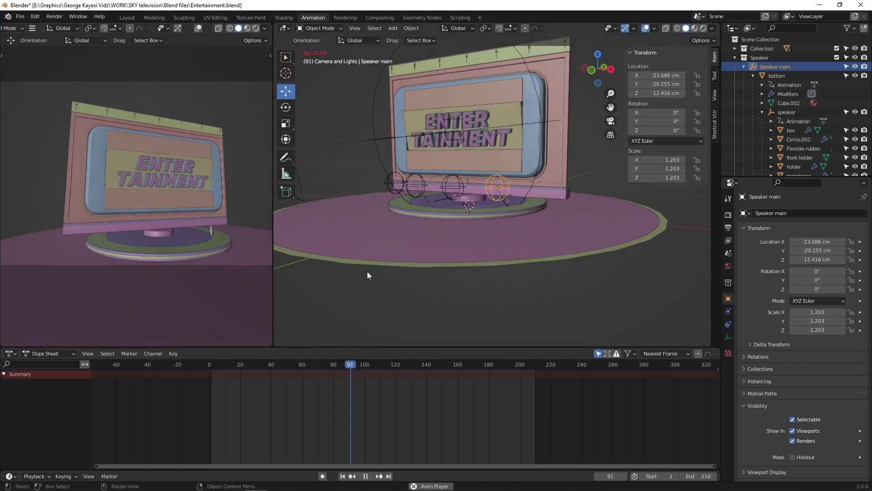
key(space)
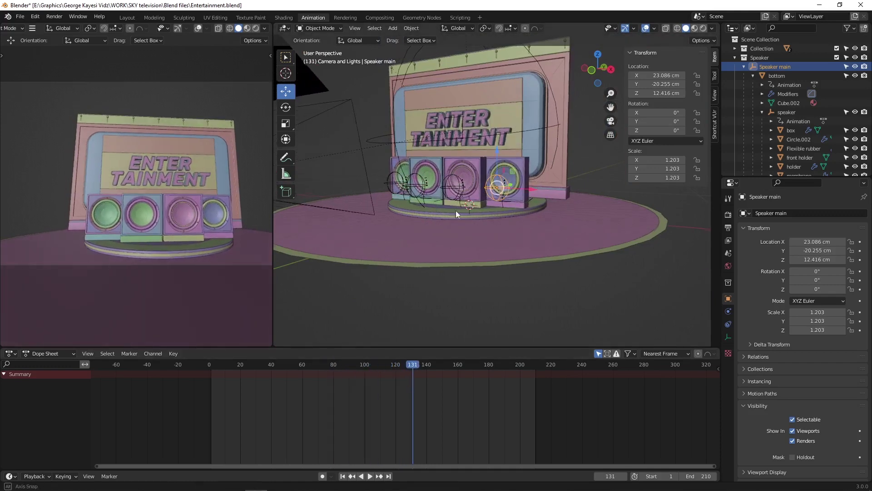
middle_drag(456, 211, 377, 219)
click(547, 142)
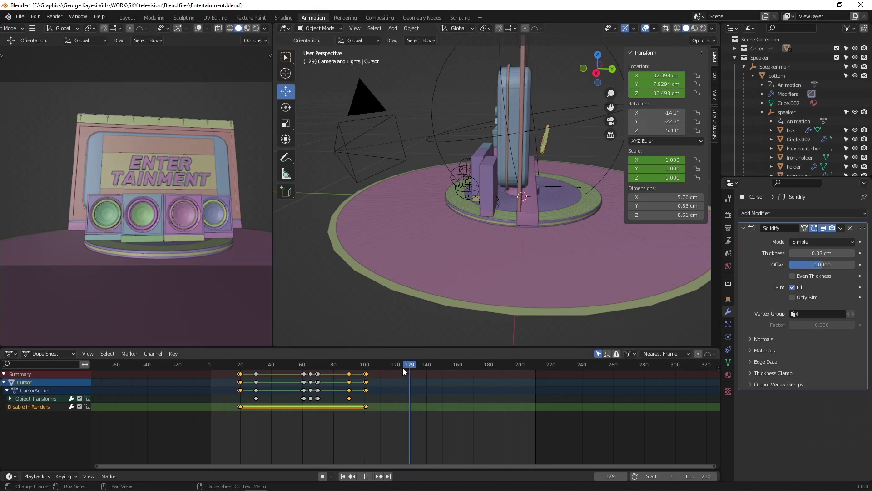
Scrub to frame 72 and isolate the Cursor object in a top-down Local View
drag(402, 367, 322, 377)
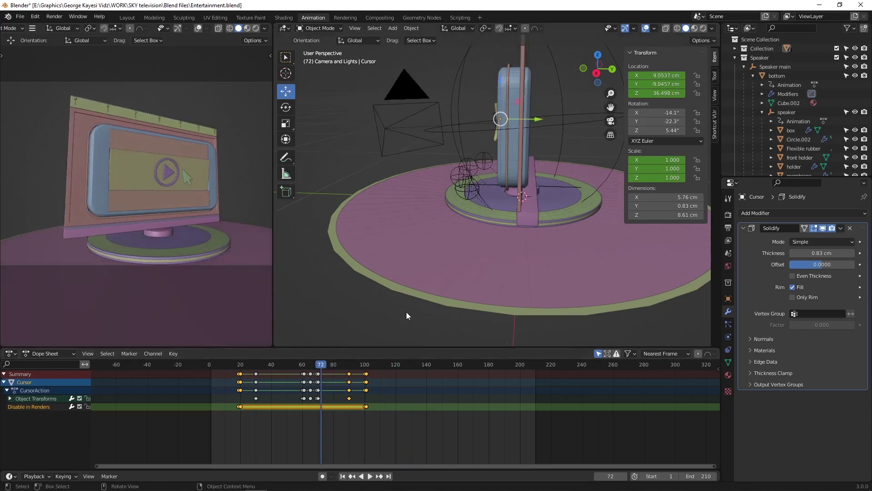
key(KP_7)
key(KP_Divide)
scroll(450, 237, down, 5)
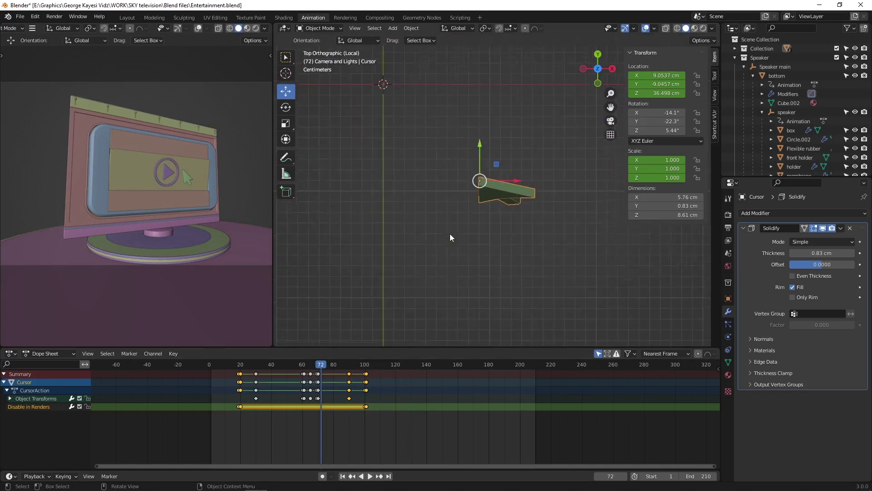
scroll(449, 237, down, 3)
Play the Cursor's motion from frame 45 to 106 and show its F-curves in the Graph Editor
drag(321, 367, 278, 367)
key(space)
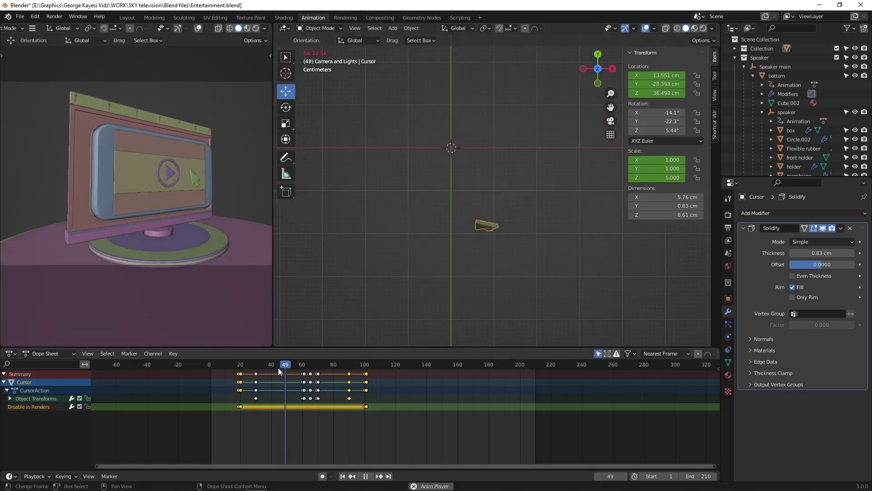
key(space)
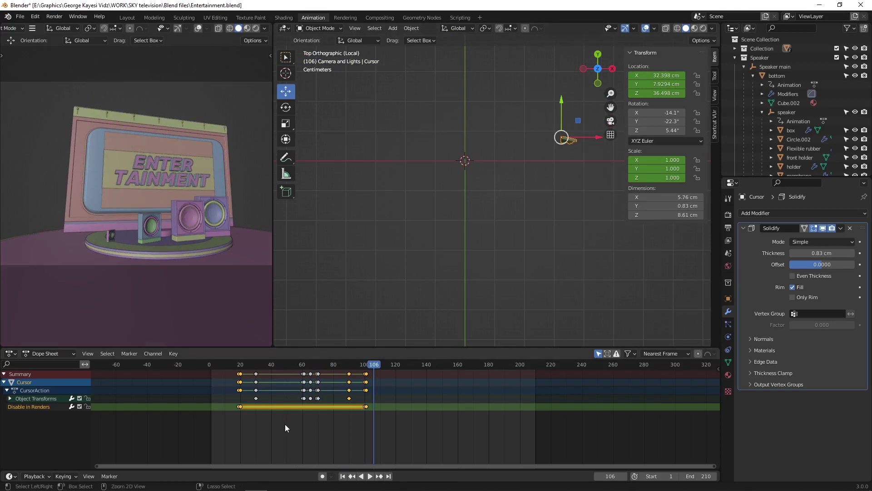
key(ctrl+Tab)
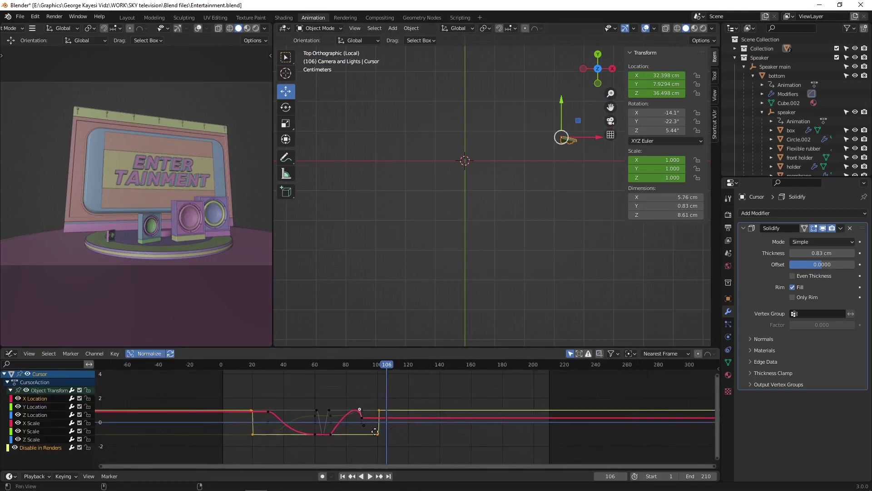
Zoom into the curves, recentre the Cursor and place the playhead at frame 89
ctrl+middle_drag(285, 410, 396, 413)
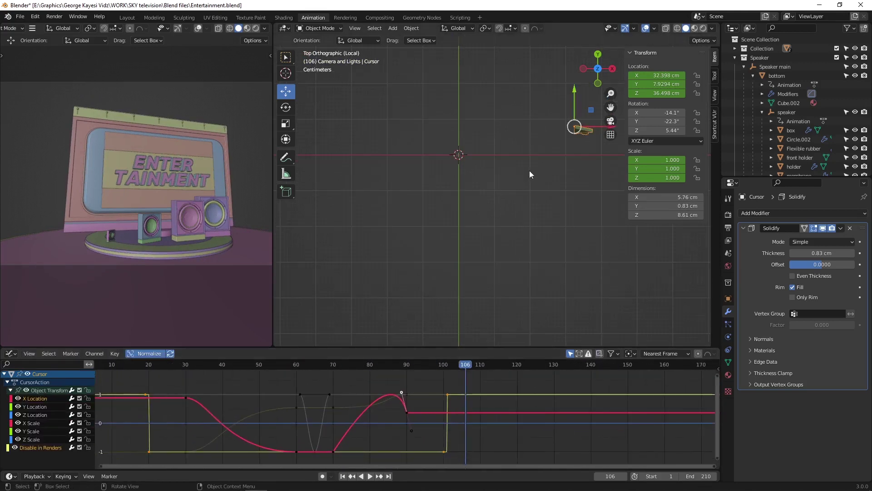
drag(465, 362, 389, 352)
key(n)
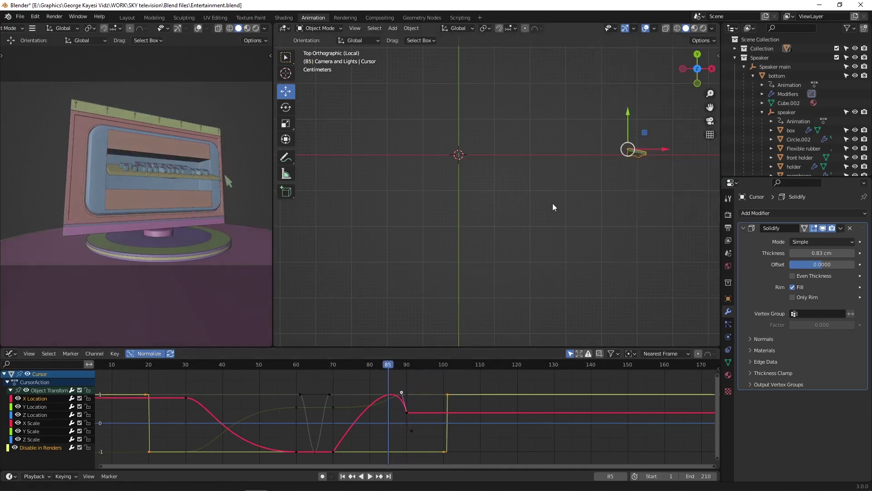
shift+middle_drag(553, 205, 417, 230)
key(n)
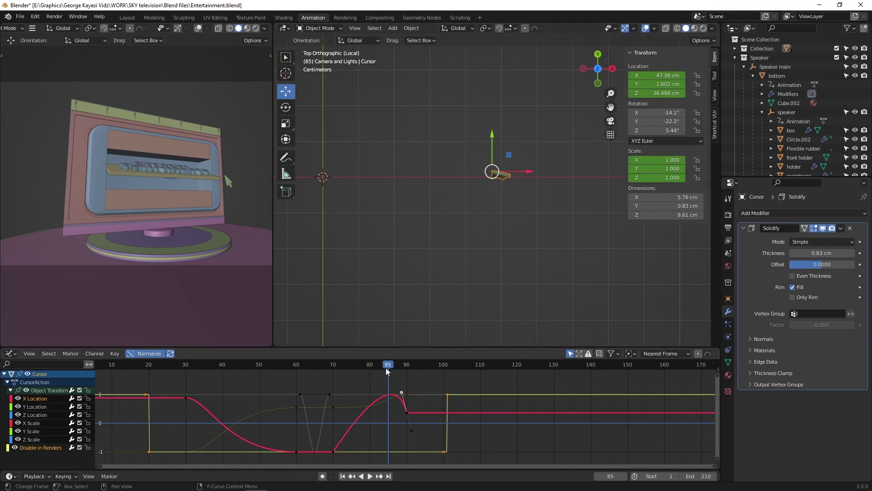
mouse_move(386, 367)
mouse_down()
mouse_move(347, 369)
mouse_move(403, 379)
mouse_up()
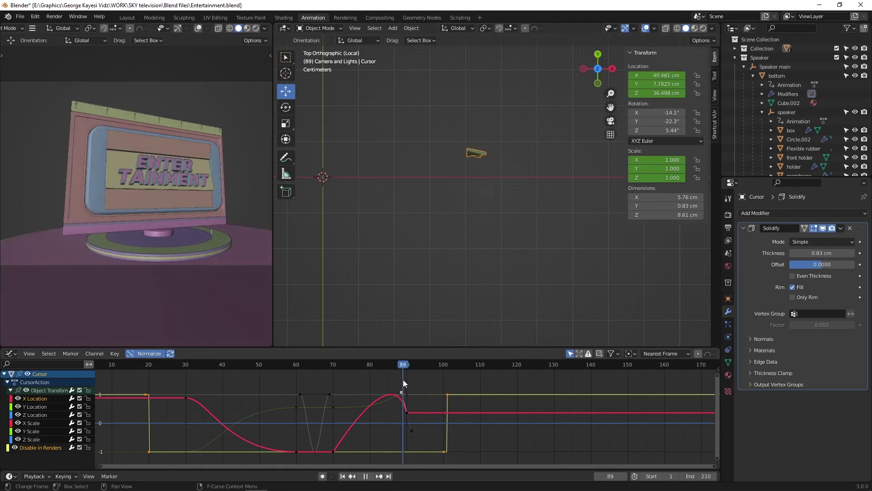
Select the X Location key at frame 89 and pull its handle left
click(403, 395)
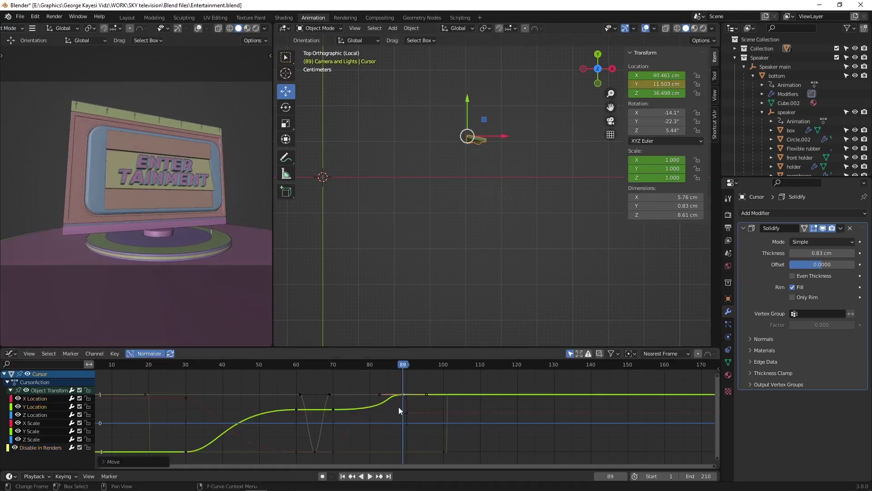
click(408, 414)
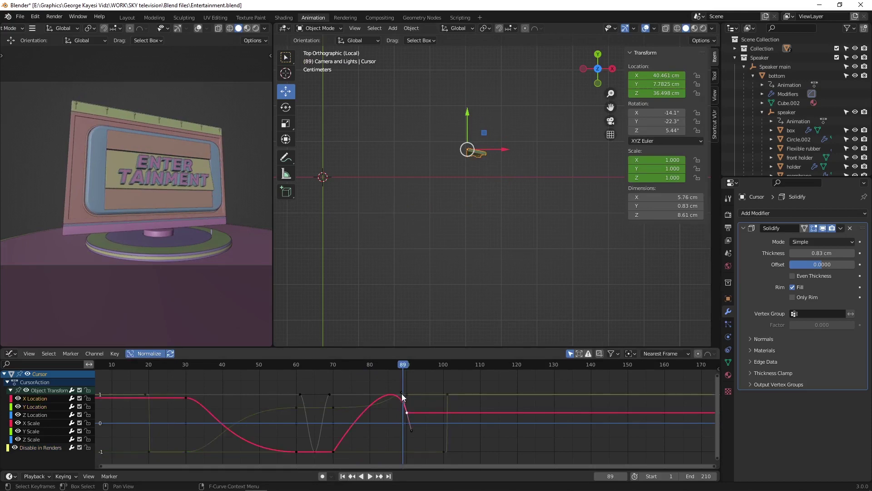
scroll(407, 396, up, 2)
scroll(430, 395, up, 2)
scroll(446, 394, up, 1)
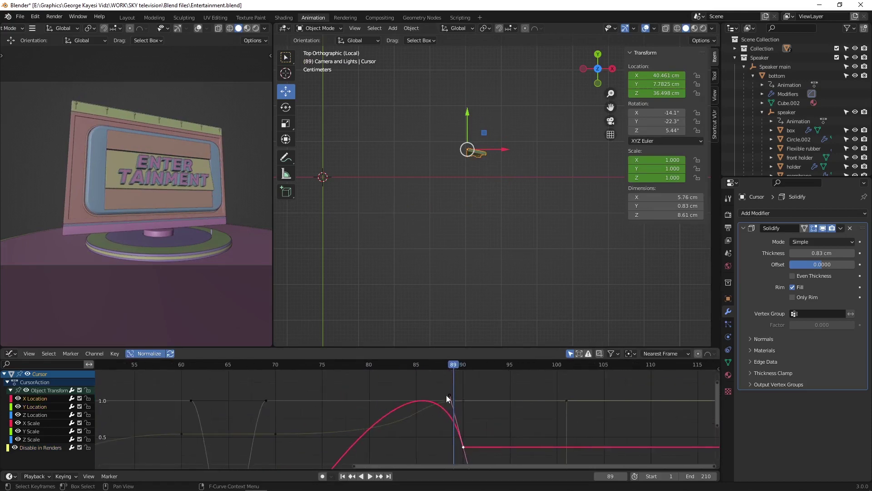
drag(448, 395, 437, 400)
scroll(429, 398, down, 2)
scroll(426, 397, down, 2)
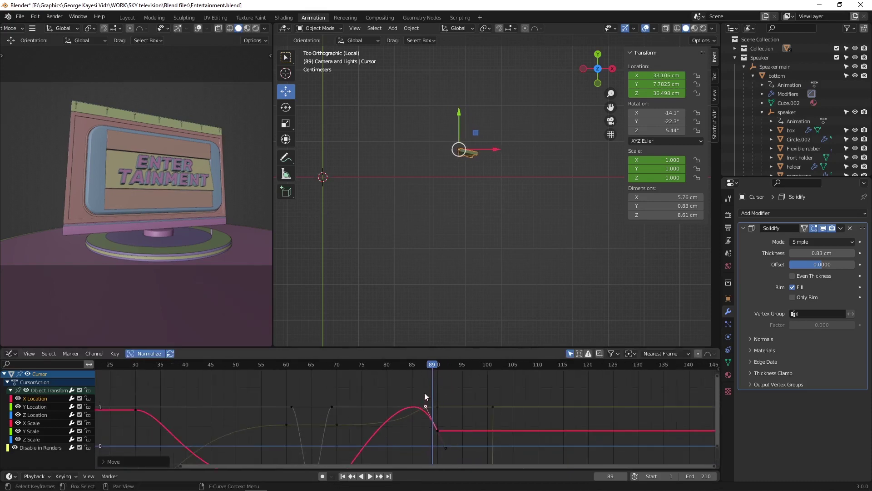
Play back the adjusted Cursor motion, then orbit around the SKY logo
key(shift+ctrl+space)
key(space)
scroll(372, 398, down, 1)
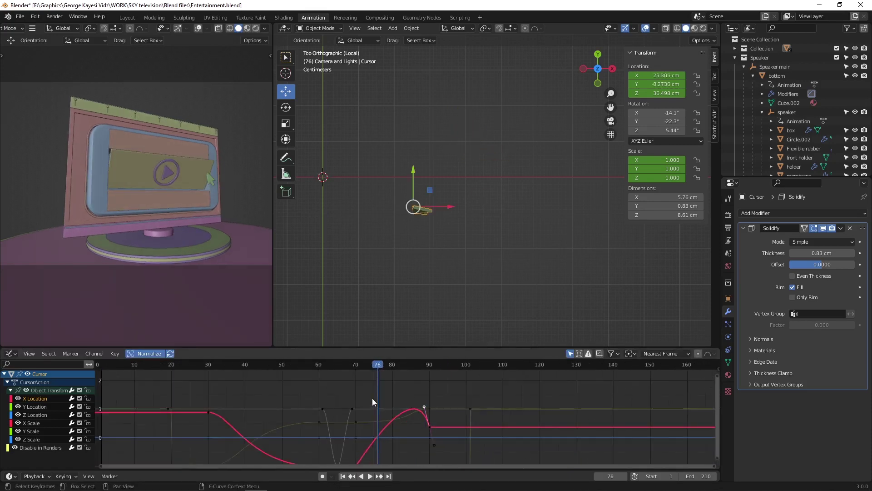
middle_drag(350, 463, 348, 442)
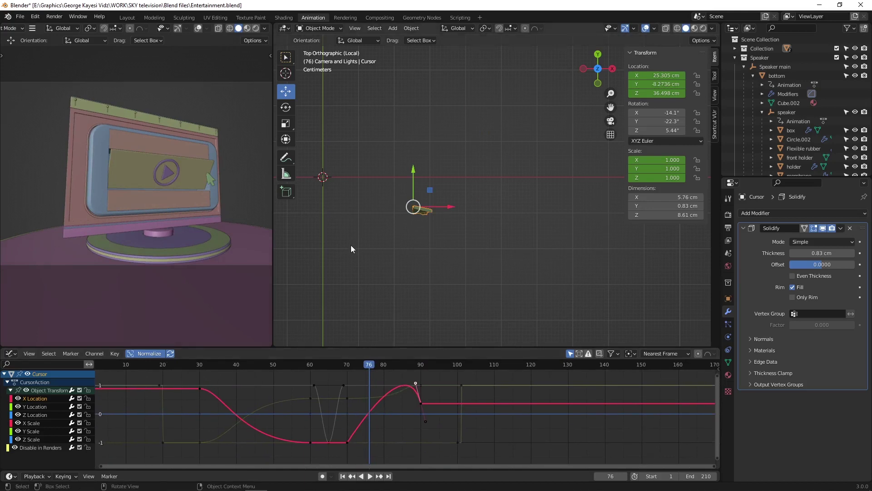
key(space)
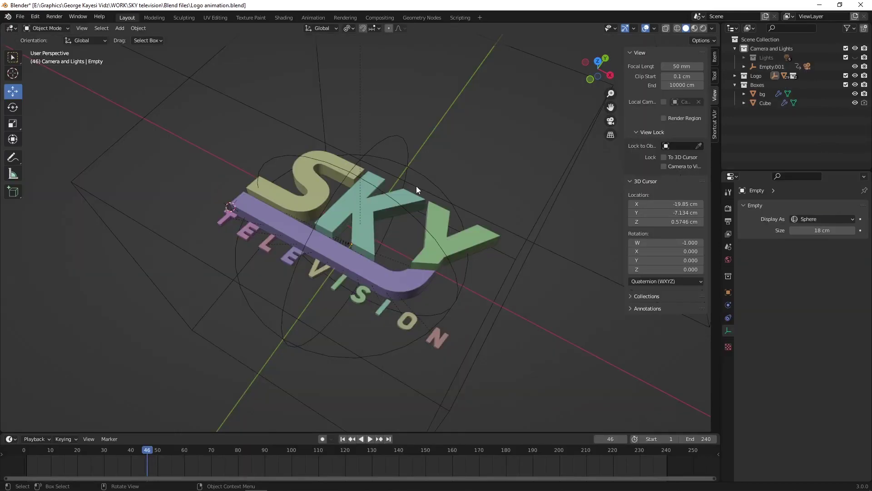
mouse_move(417, 186)
middle_down()
mouse_move(429, 211)
mouse_move(399, 189)
mouse_move(428, 178)
middle_up()
Inspect the logo's sphere Empty and cube Empty.001 from a lower view, then deselect all
click(429, 182)
scroll(429, 181, down, 3)
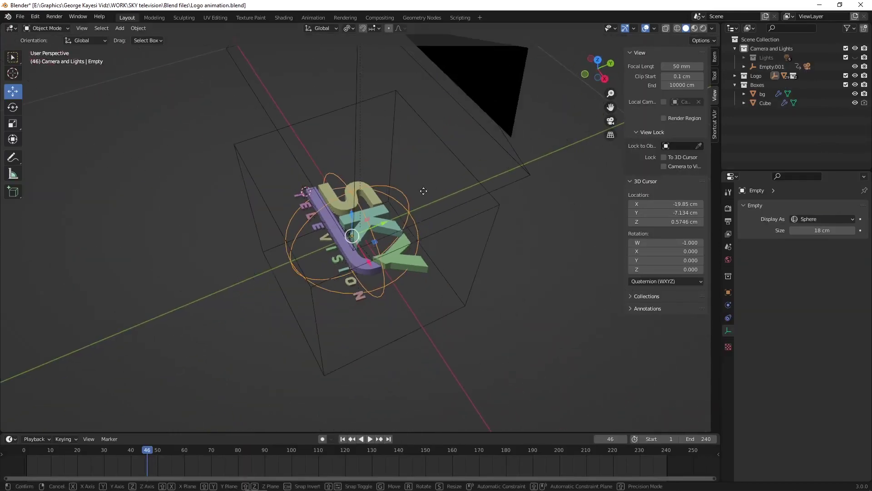
key(g)
right_click(425, 192)
scroll(423, 203, down, 3)
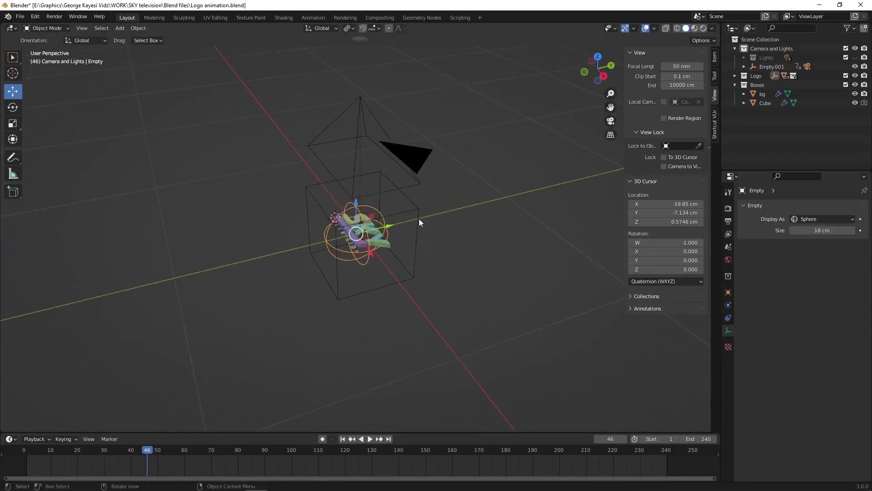
click(419, 219)
mouse_move(434, 229)
middle_down()
mouse_move(429, 219)
mouse_move(433, 247)
mouse_move(408, 233)
middle_up()
scroll(429, 219, up, 5)
scroll(408, 233, up, 2)
click(572, 66)
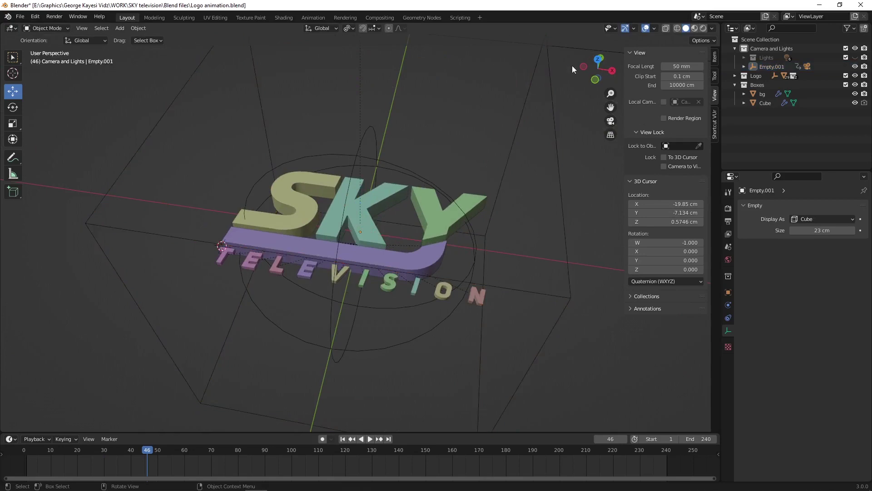
View the blue and orange SKY logo in Material Preview from several angles, then enter the Animation workspace
click(695, 28)
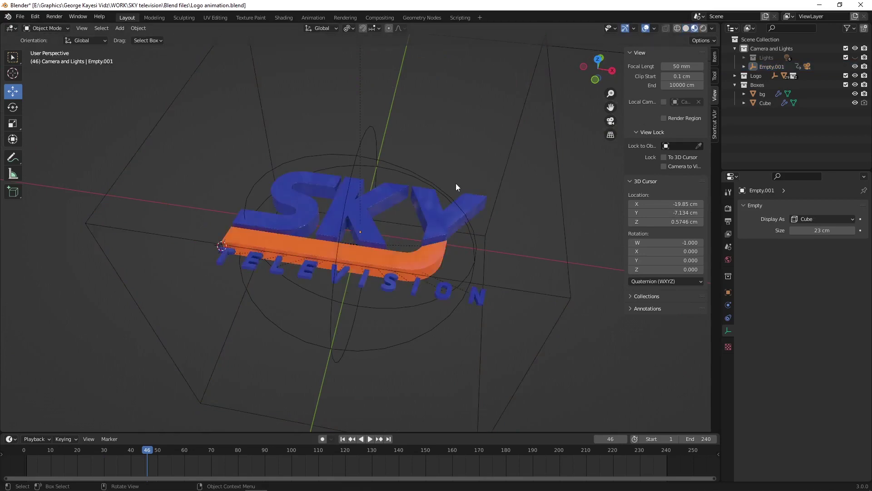
middle_drag(407, 188, 453, 228)
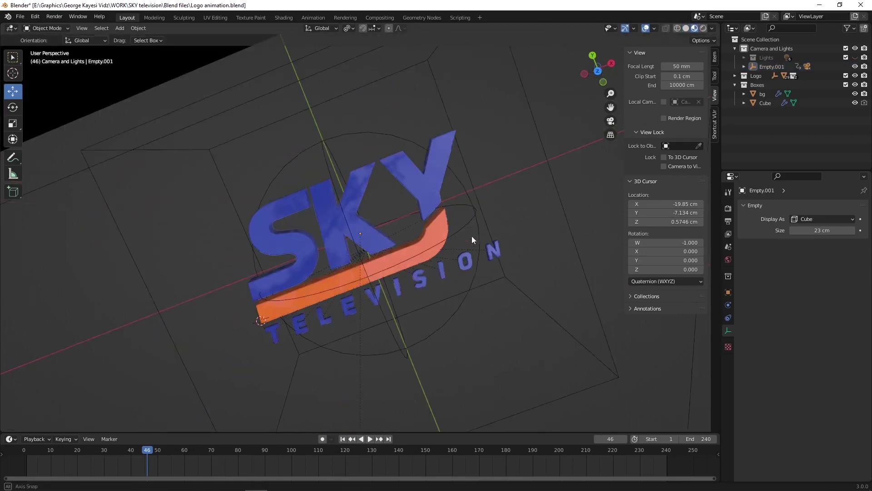
middle_drag(453, 228, 370, 195)
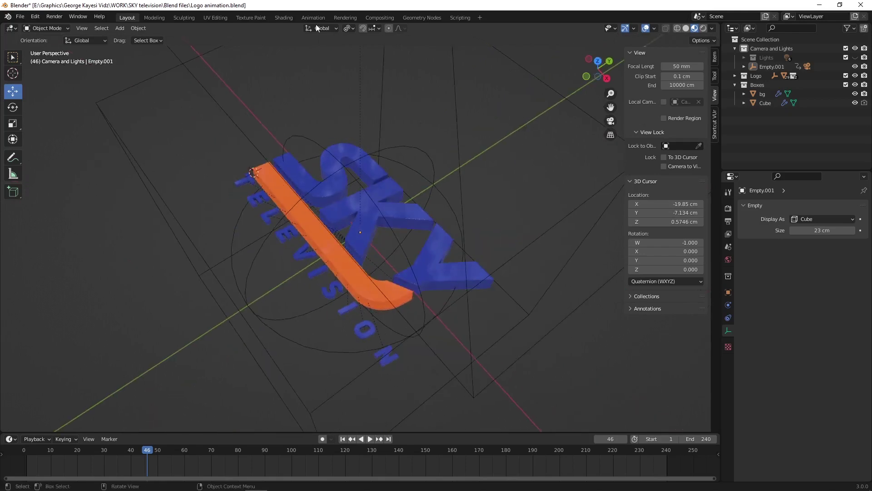
click(312, 18)
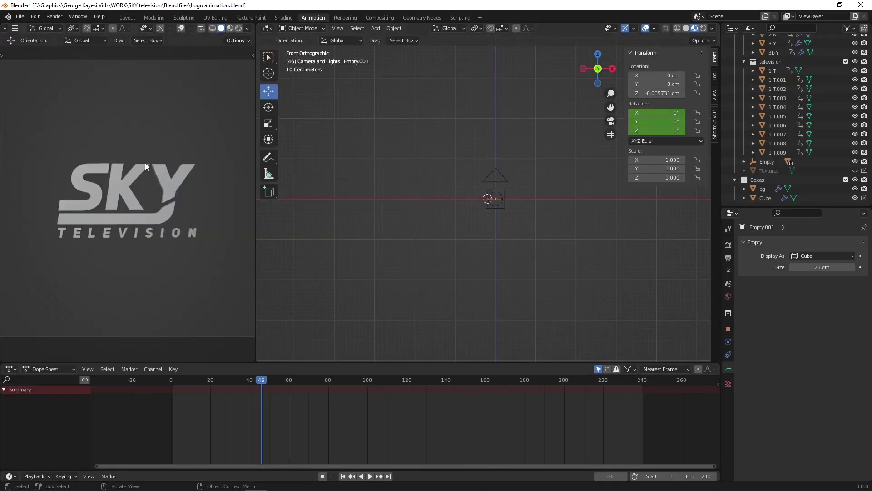
Set the camera preview to Material Preview and play the logo animation from frame 1
mouse_move(481, 176)
middle_down()
mouse_move(489, 201)
mouse_move(498, 177)
mouse_move(460, 236)
middle_up()
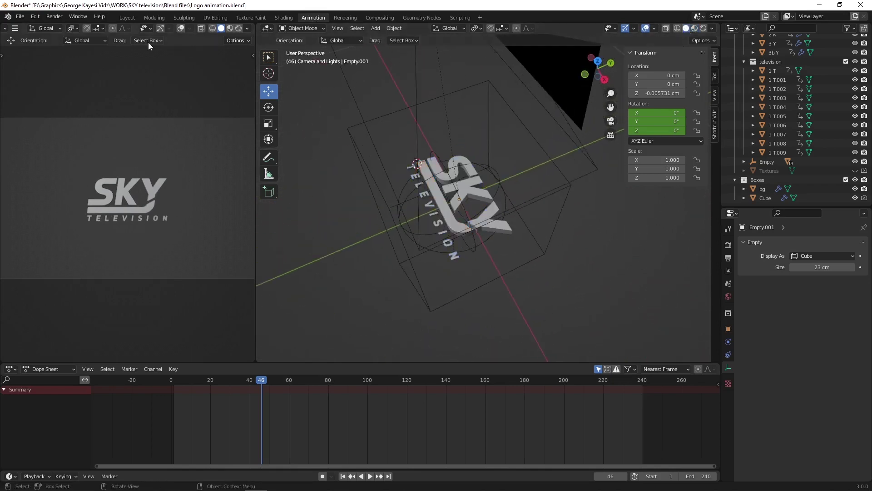
click(229, 28)
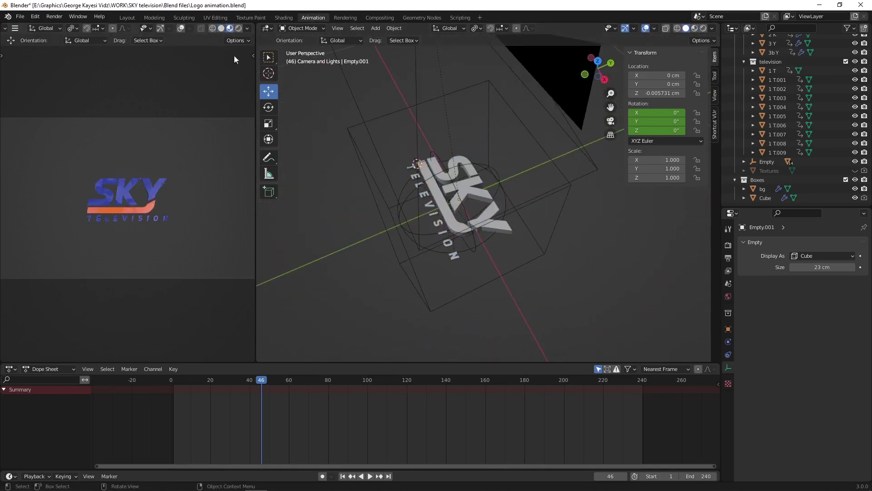
click(343, 476)
click(370, 476)
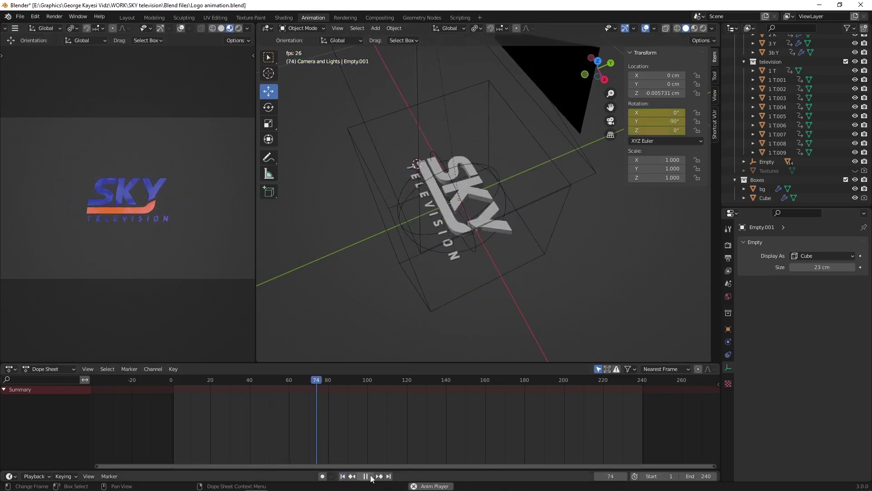
scroll(398, 254, down, 4)
key(space)
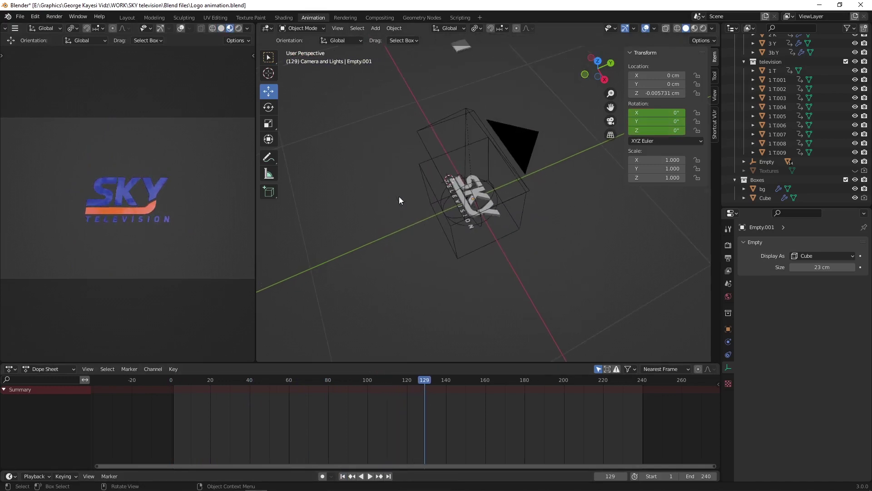
Replay the animation from frame 1 in front and perspective views, stopping near frames 83 and 72
mouse_move(413, 228)
middle_down()
mouse_move(409, 203)
mouse_move(395, 194)
middle_up()
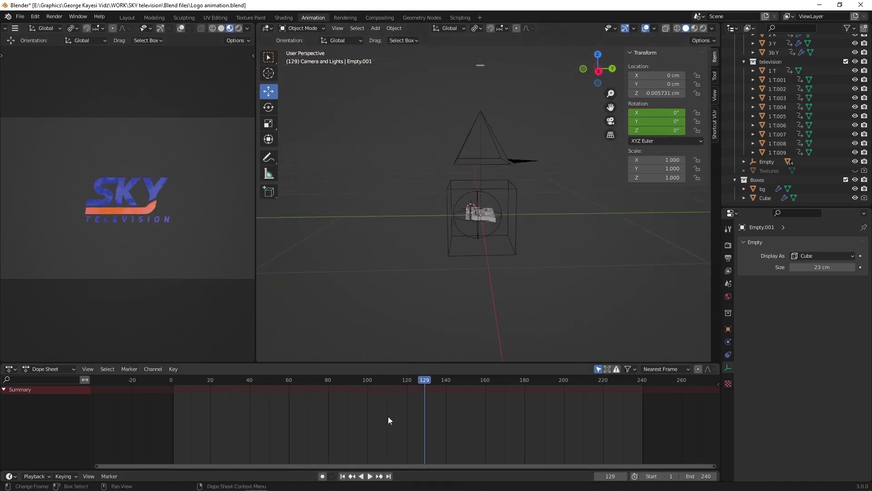
click(344, 476)
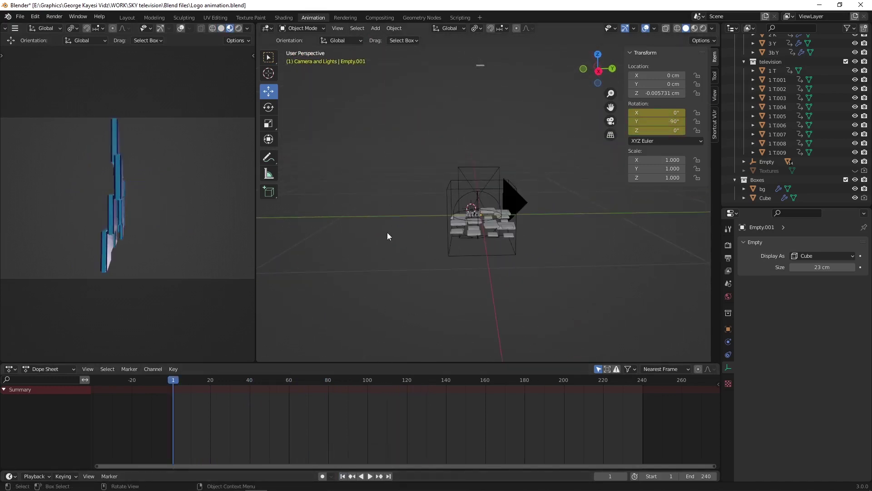
key(KP_1)
click(370, 476)
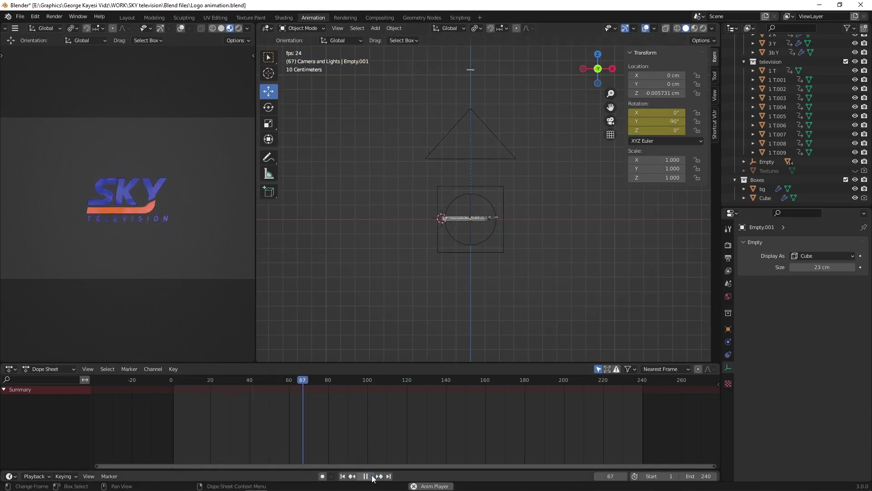
click(370, 477)
mouse_move(432, 198)
middle_down()
mouse_move(451, 220)
mouse_move(447, 228)
middle_up()
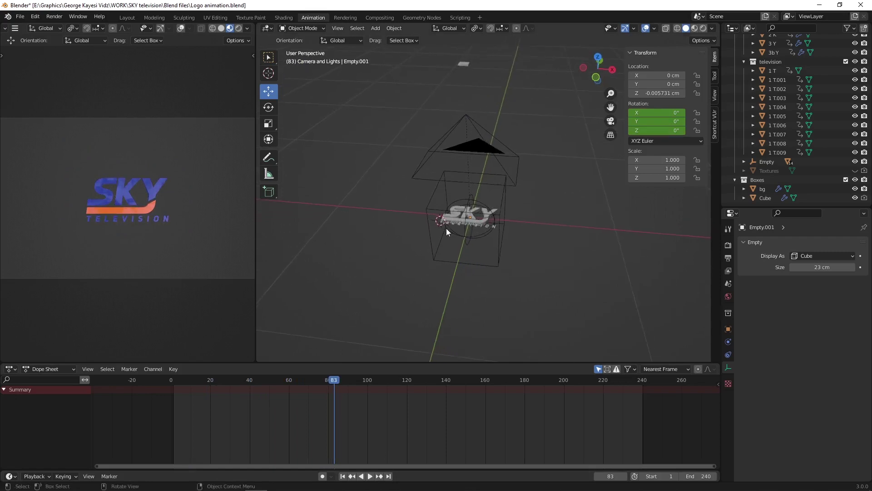
click(342, 478)
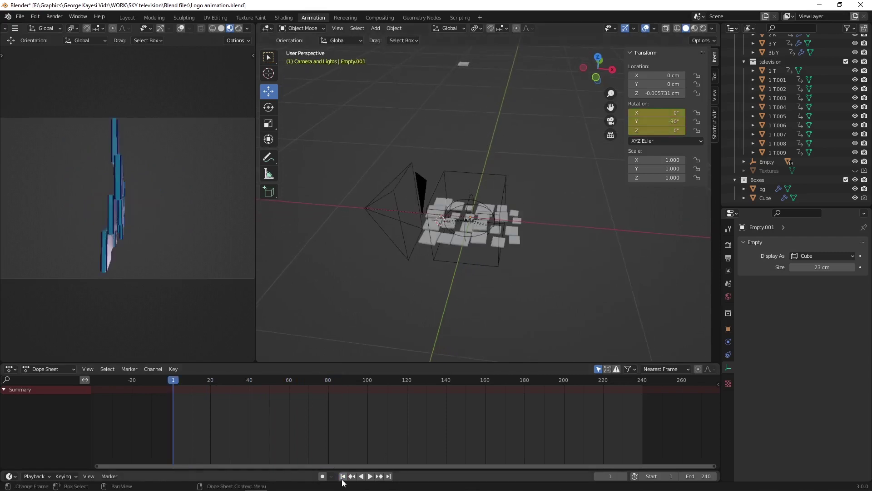
click(370, 478)
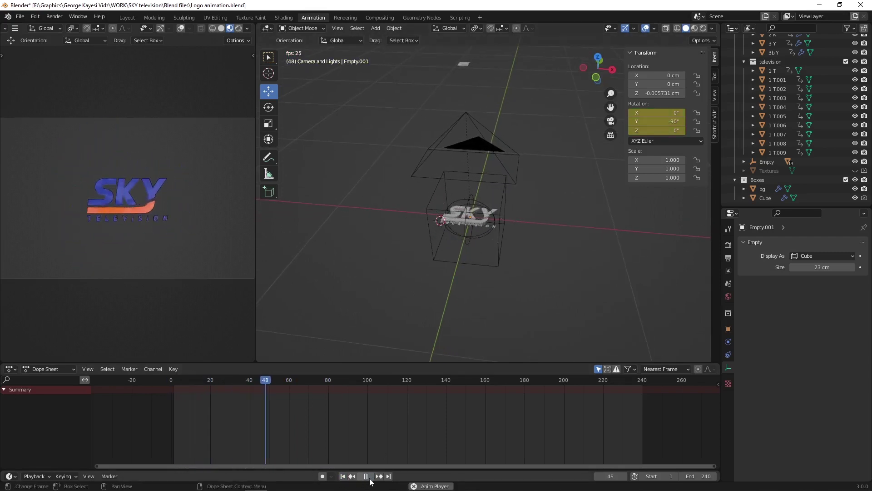
click(368, 477)
Scrub back to frame 16 and select the bg tiles object
scroll(428, 236, up, 2)
scroll(428, 236, up, 2)
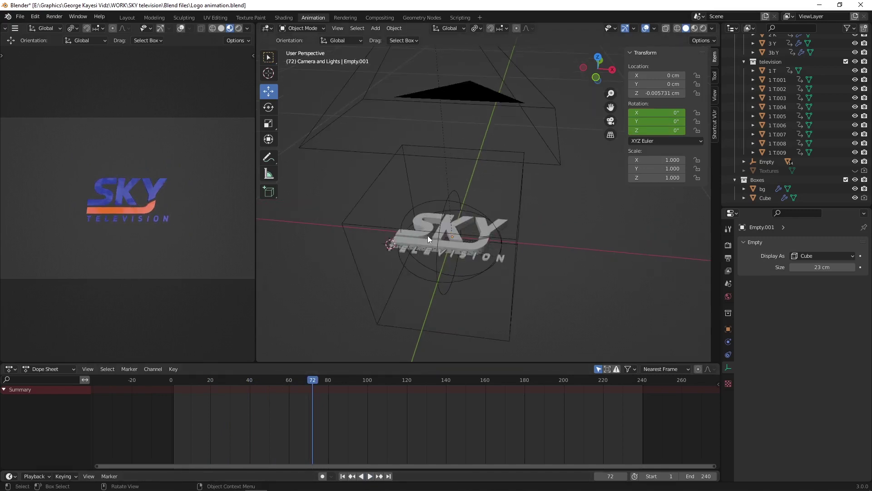
key(space)
drag(317, 378, 202, 381)
click(366, 284)
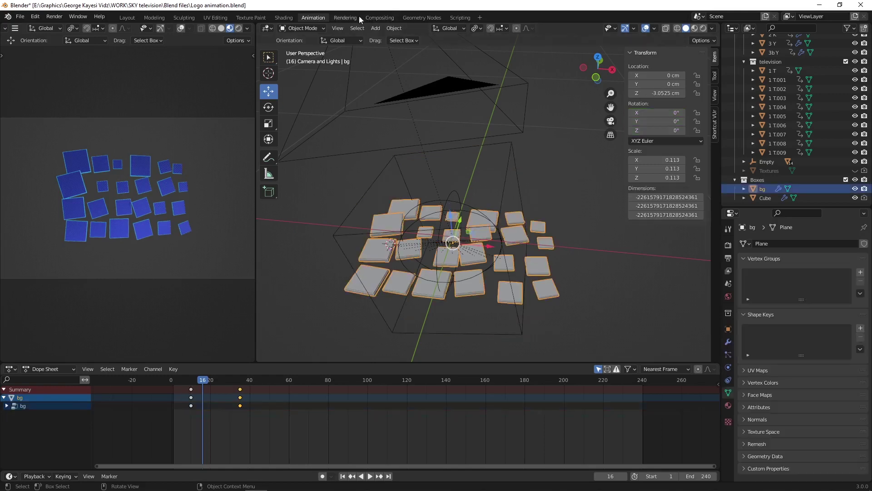
click(414, 17)
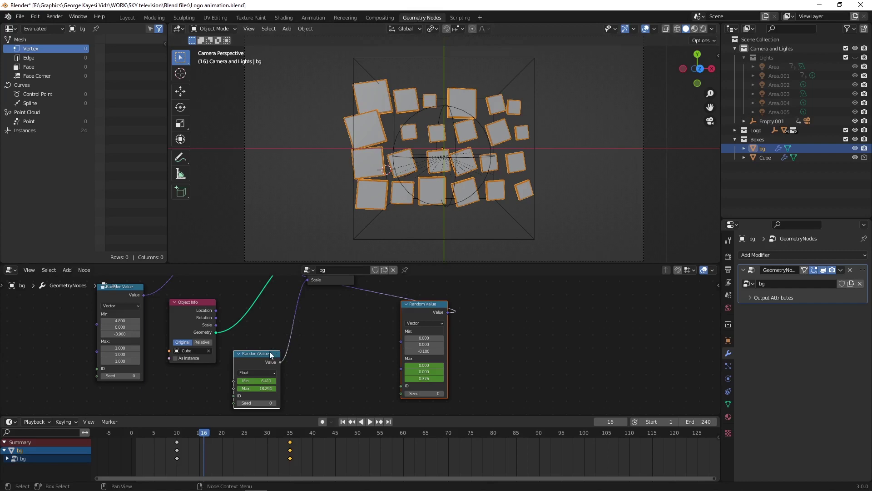
drag(270, 355, 276, 347)
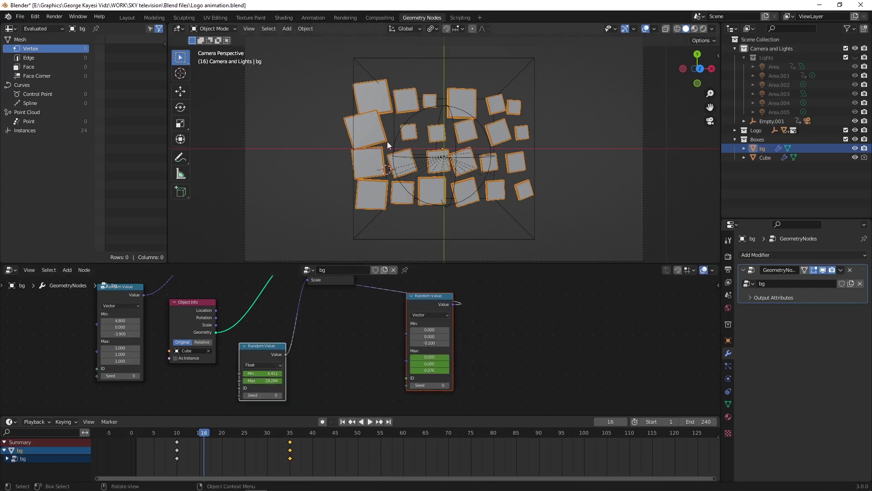
mouse_move(387, 140)
middle_down()
mouse_move(467, 112)
mouse_move(460, 101)
middle_up()
scroll(460, 102, down, 3)
mouse_move(420, 150)
middle_down()
mouse_move(349, 155)
mouse_move(400, 150)
mouse_move(401, 177)
mouse_move(369, 183)
middle_up()
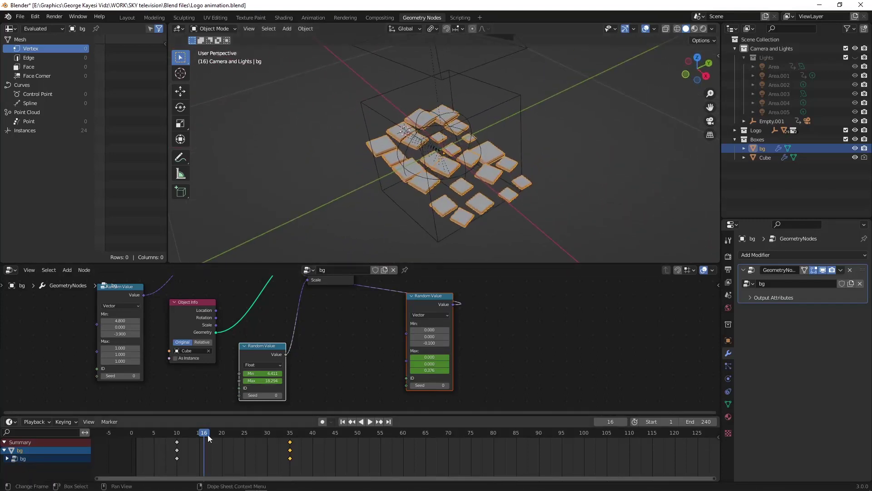
drag(208, 434, 183, 434)
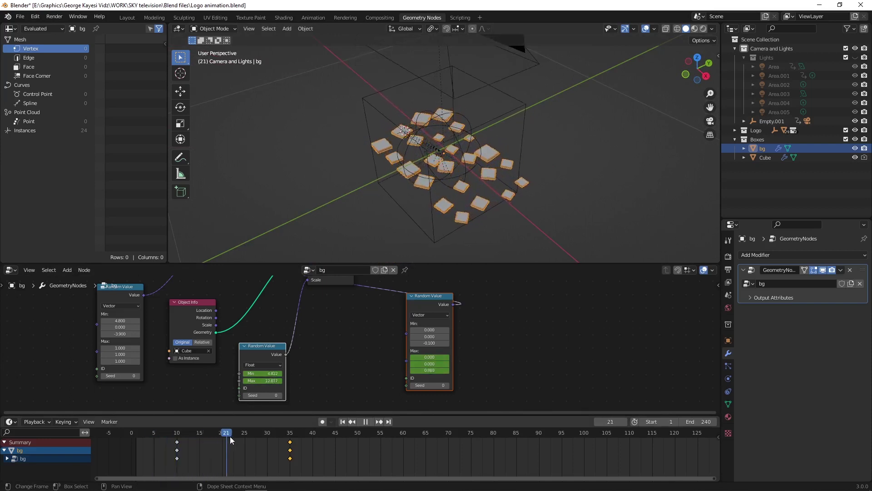
mouse_move(229, 440)
mouse_down()
mouse_move(279, 450)
mouse_move(184, 437)
mouse_up()
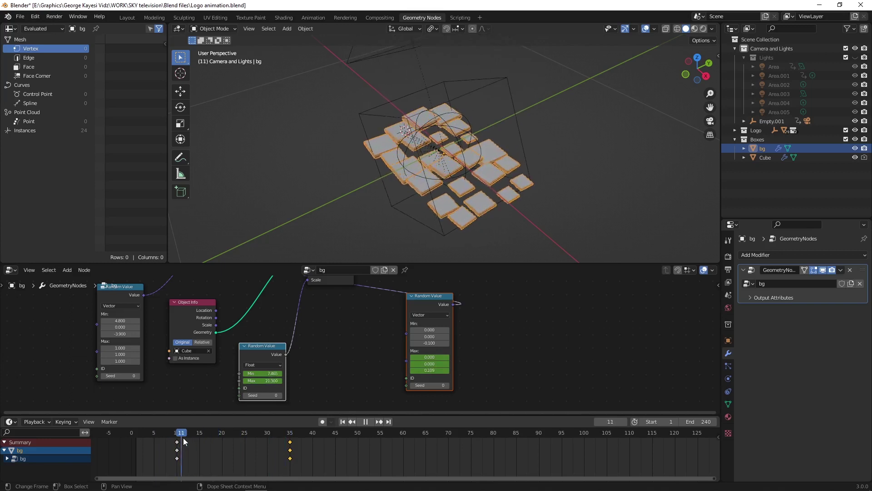
key(space)
scroll(296, 330, down, 3)
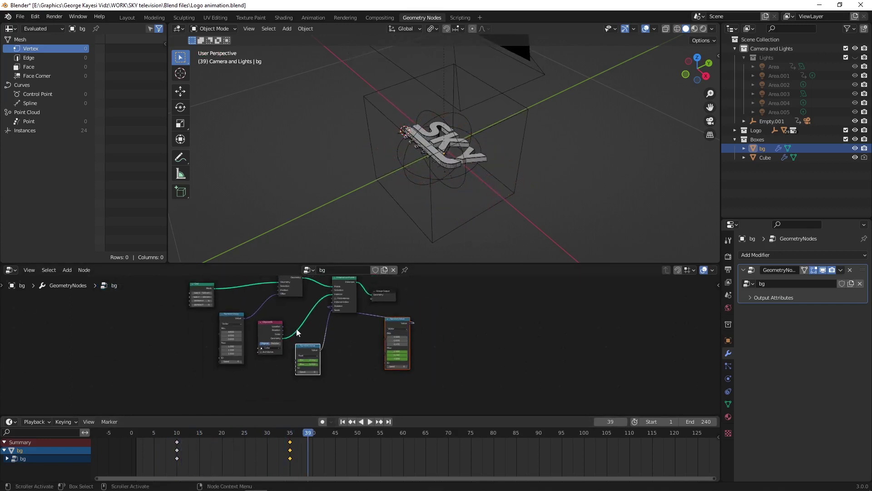
mouse_move(296, 328)
middle_down()
mouse_move(297, 365)
mouse_move(302, 355)
middle_up()
scroll(298, 366, up, 2)
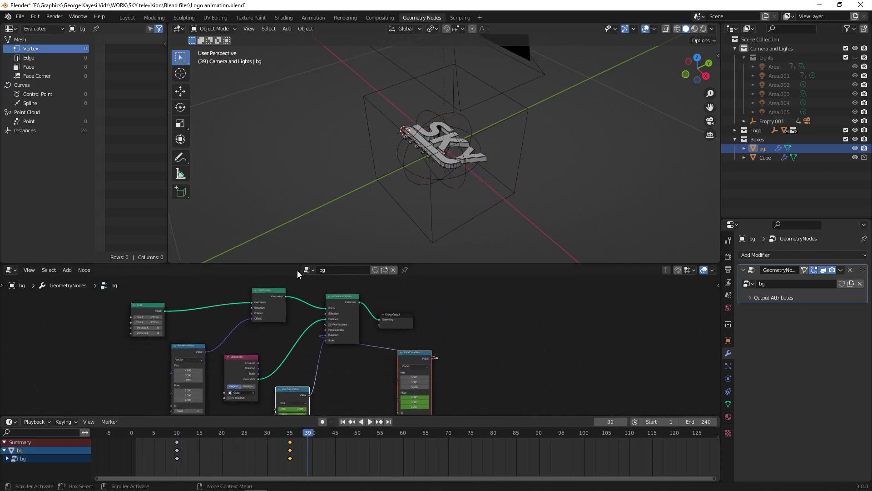
drag(285, 263, 286, 185)
scroll(285, 285, up, 2)
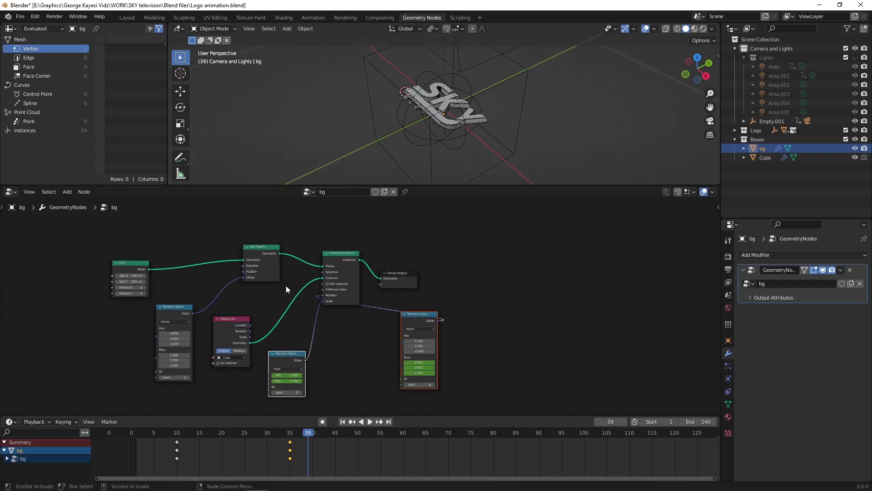
scroll(286, 285, up, 1)
middle_drag(288, 285, 308, 271)
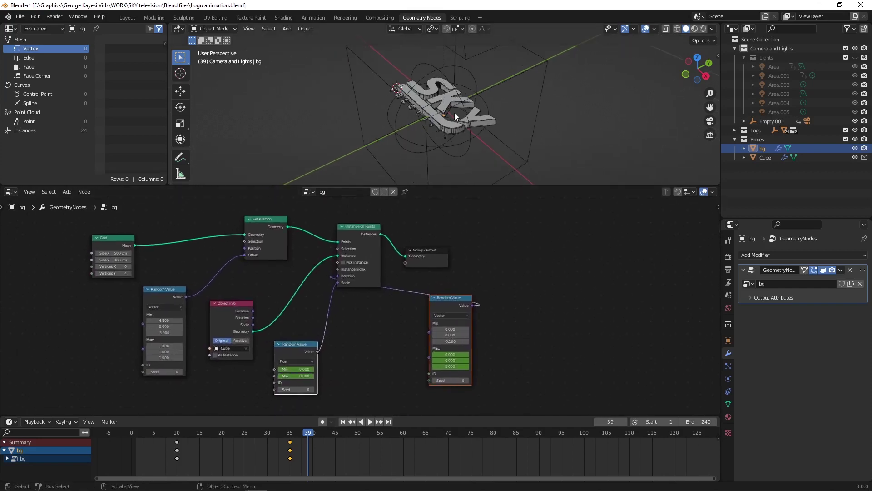
mouse_move(308, 433)
mouse_down()
mouse_move(167, 423)
mouse_move(317, 424)
mouse_up()
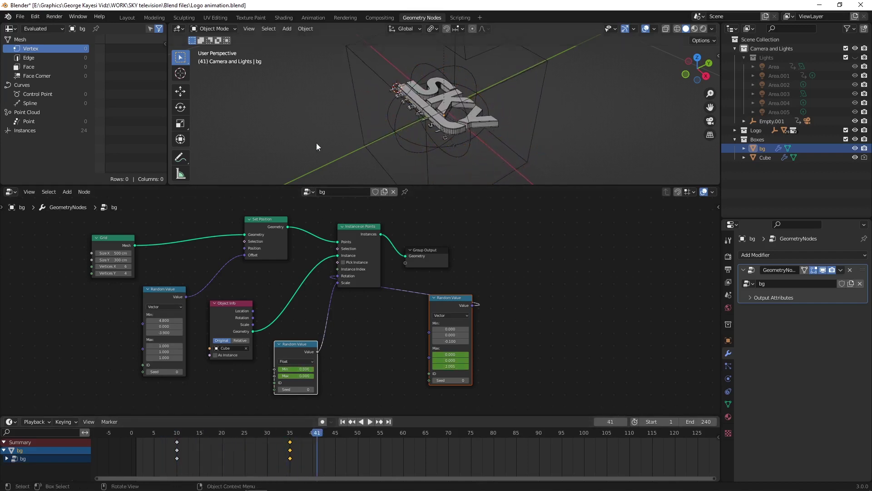
click(298, 122)
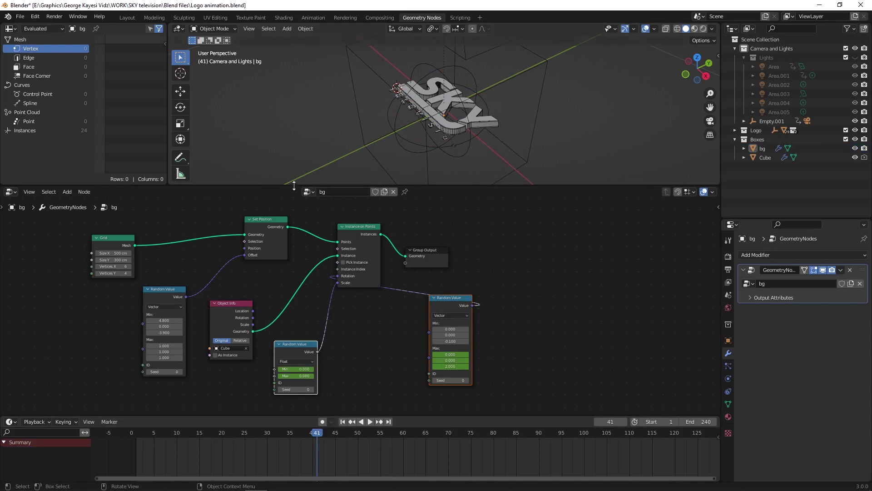
drag(294, 185, 298, 215)
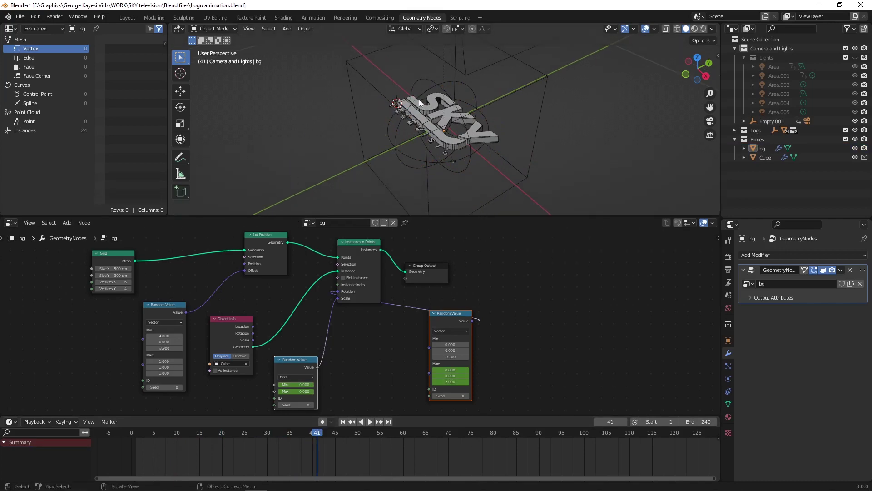
click(306, 17)
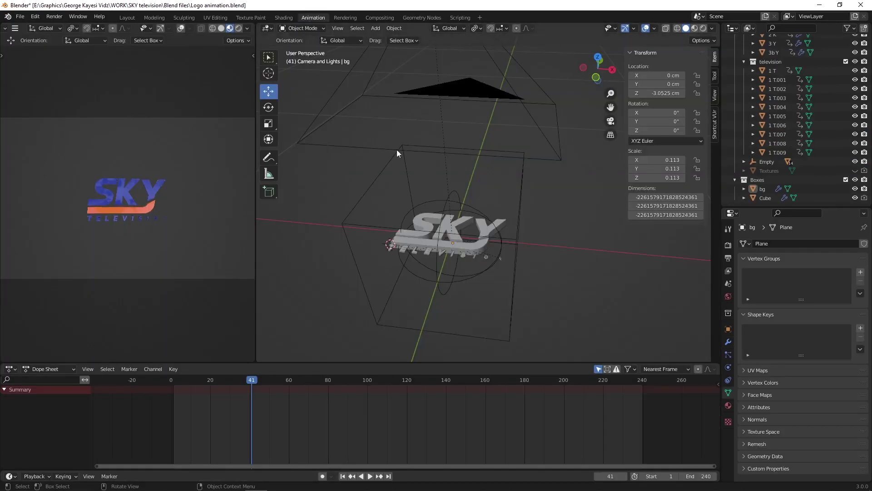
middle_drag(399, 219, 401, 225)
click(402, 227)
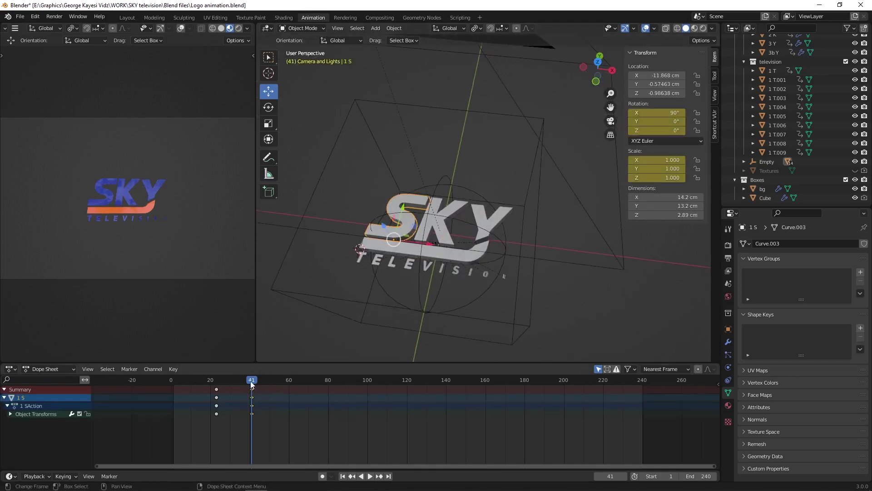
mouse_move(252, 384)
mouse_down()
mouse_move(215, 386)
mouse_move(257, 392)
mouse_up()
click(443, 216)
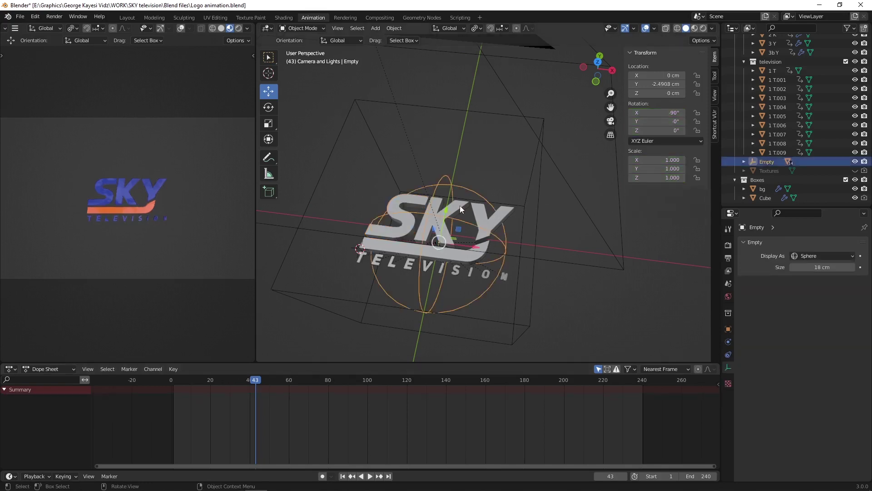
click(460, 207)
click(479, 211)
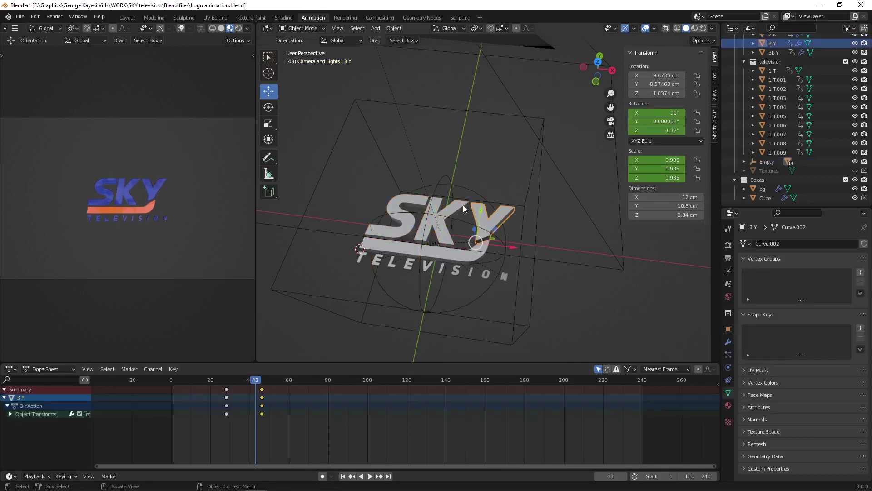
shift+click(448, 211)
shift+click(410, 206)
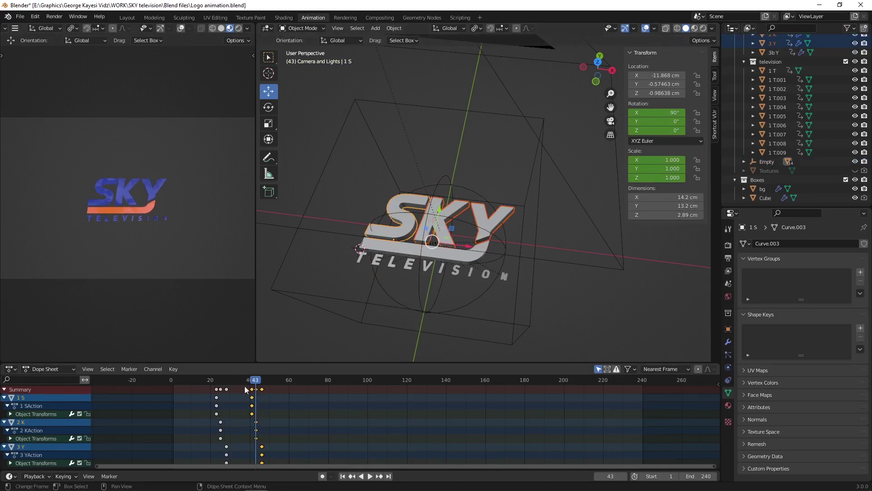
drag(257, 383, 284, 383)
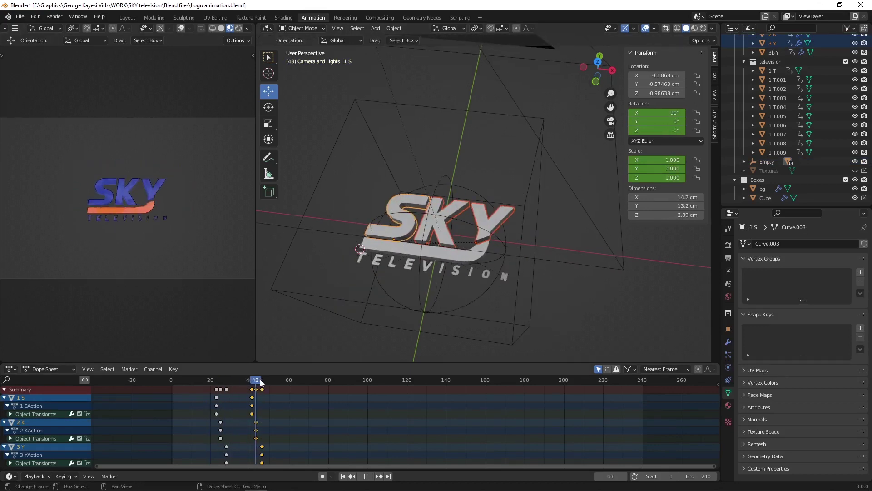
click(332, 258)
click(360, 261)
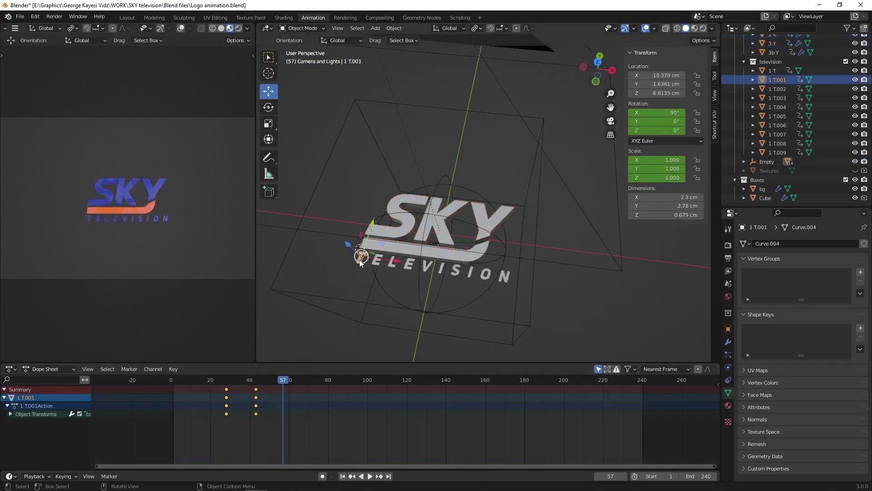
mouse_move(283, 380)
mouse_down()
mouse_move(228, 380)
mouse_move(251, 380)
mouse_up()
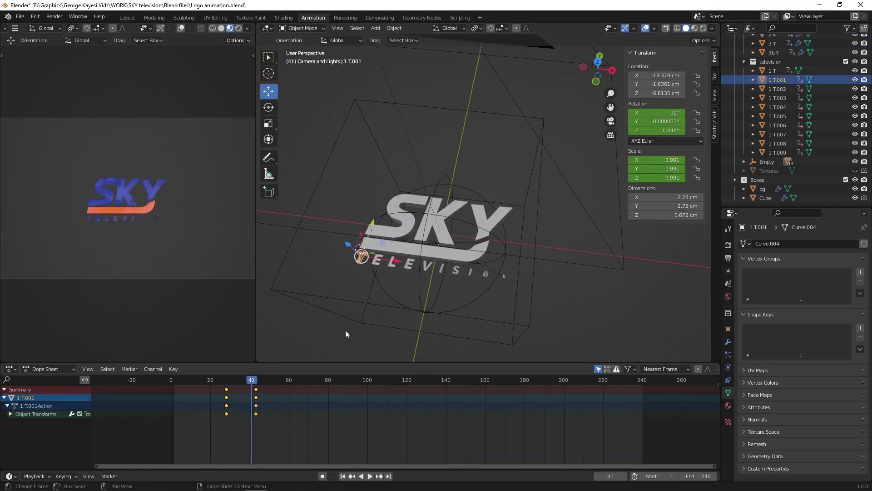
shift+click(378, 263)
shift+click(394, 265)
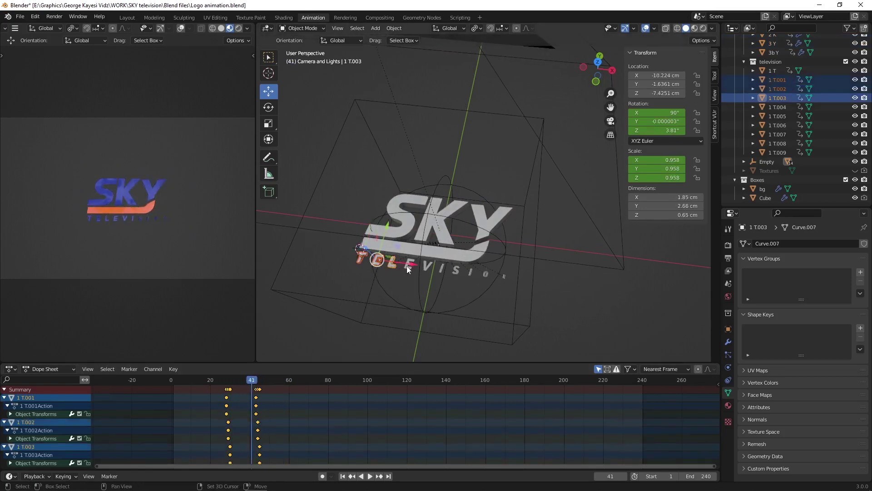
shift+click(407, 265)
mouse_move(241, 389)
mouse_down()
mouse_move(223, 384)
mouse_move(269, 384)
mouse_up()
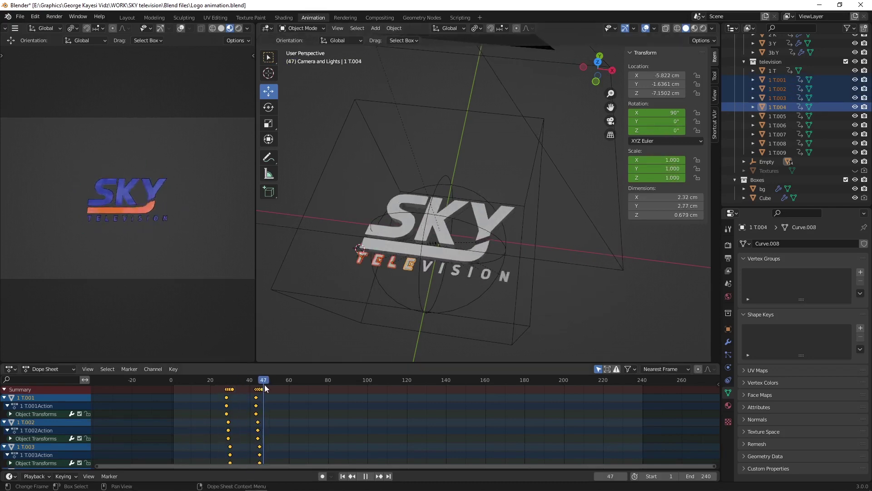
click(393, 262)
middle_drag(394, 261, 427, 252)
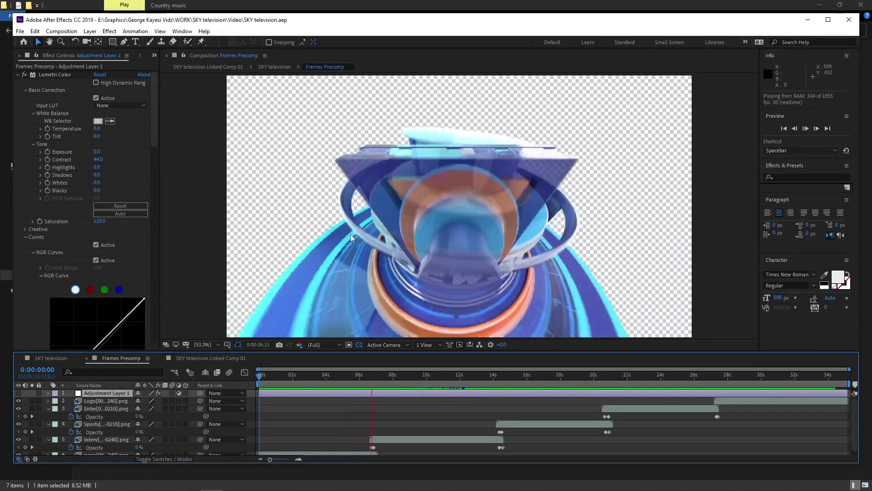
Stop the preview and view the red, green and master RGB Lumetri Color curves
key(space)
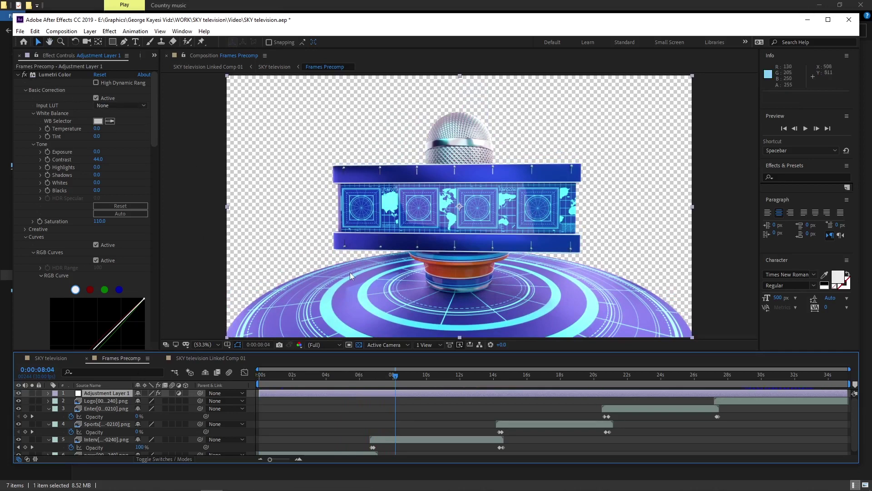
scroll(90, 246, down, 3)
scroll(90, 246, down, 2)
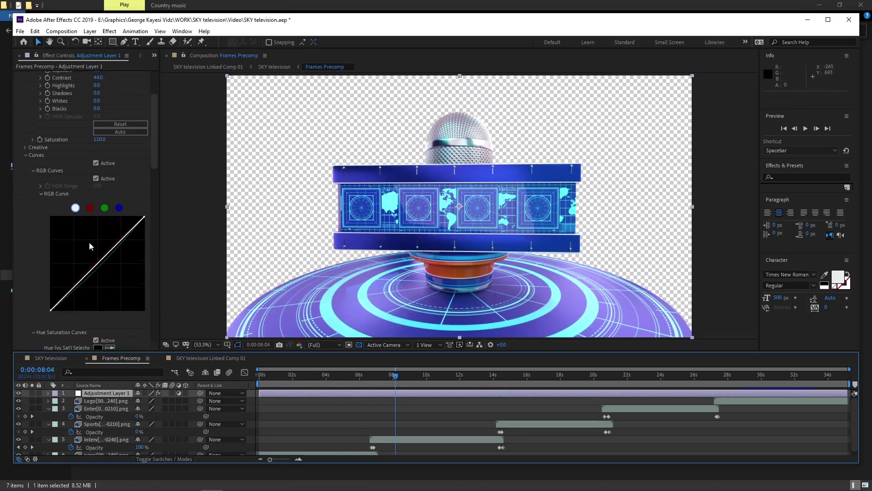
scroll(95, 231, down, 1)
click(90, 187)
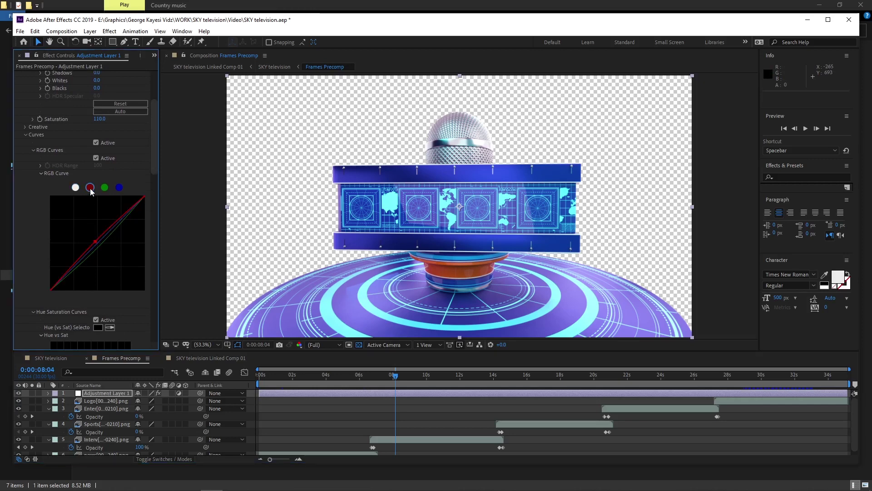
click(105, 187)
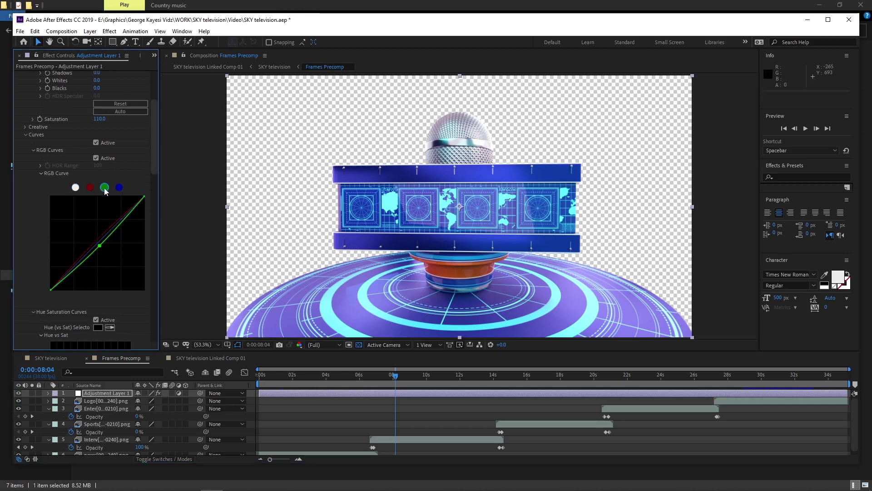
click(76, 187)
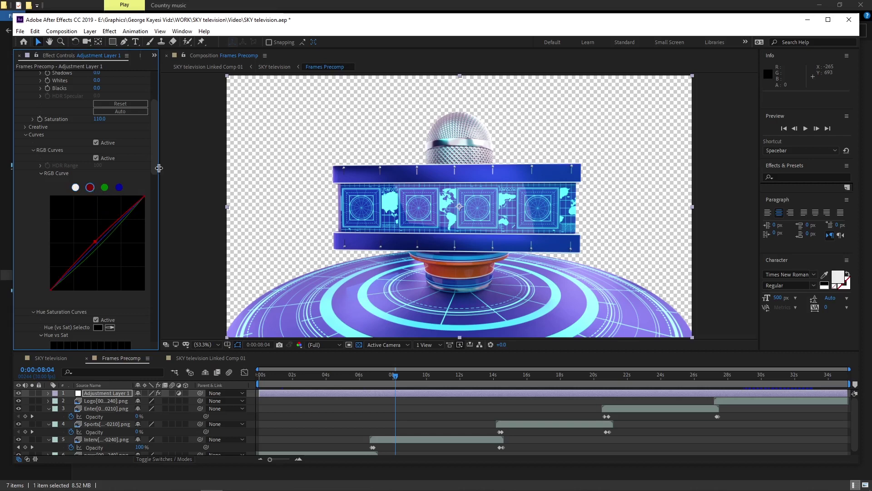
Scroll through the Lumetri Color settings and move the timeline to 0:00:14:22
scroll(158, 169, up, 2)
scroll(136, 164, up, 2)
scroll(119, 161, up, 1)
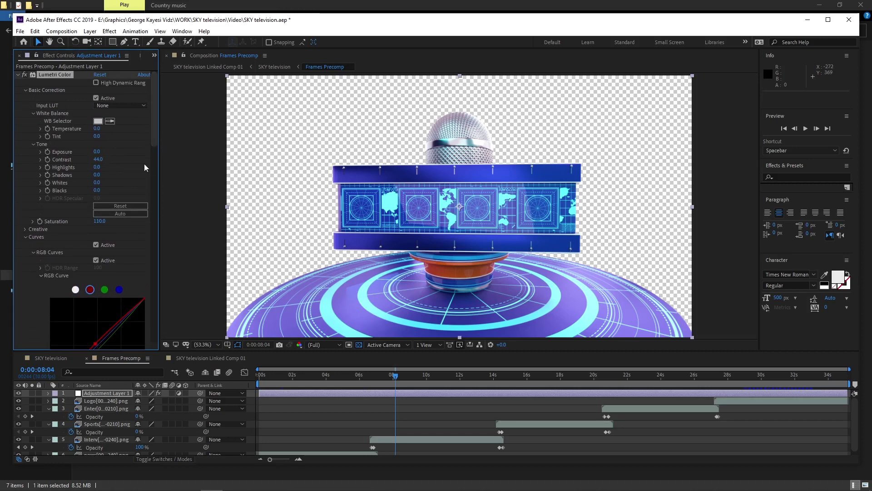
scroll(136, 159, down, 1)
scroll(109, 165, down, 1)
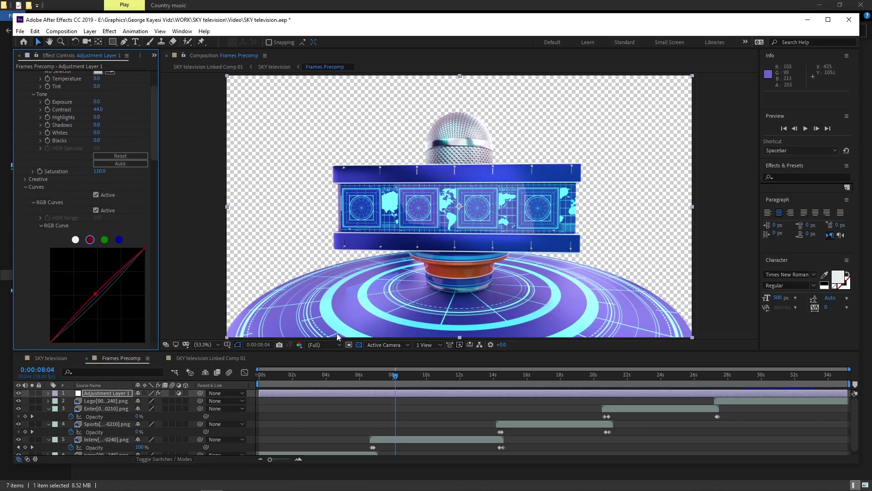
drag(394, 378, 505, 400)
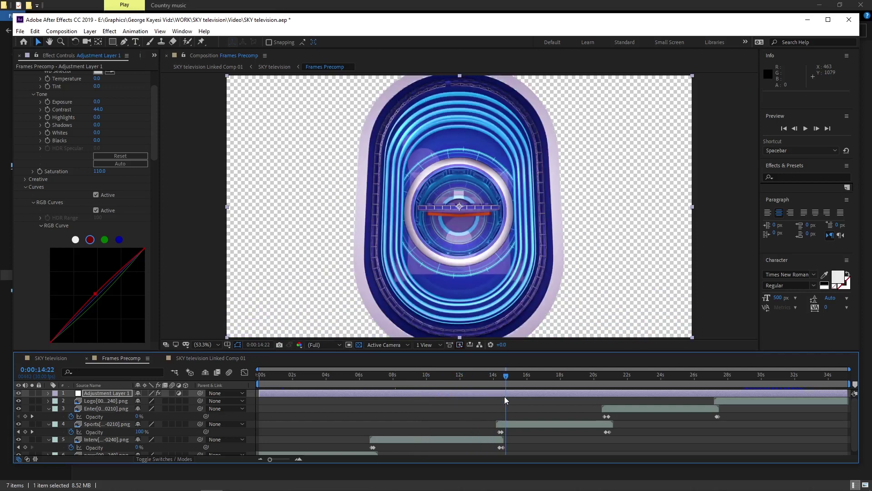
In the SKY television comp, adjust the bottom bg layer's Gradient Ramp end point
click(53, 359)
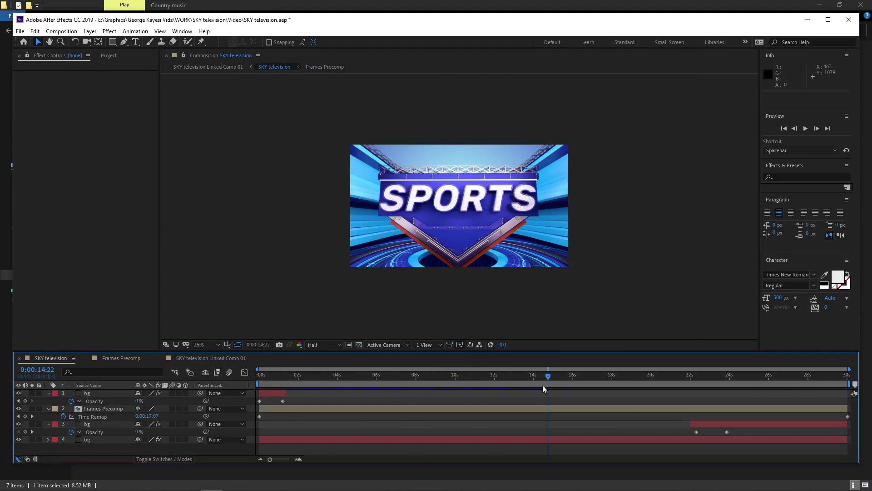
drag(547, 377, 416, 375)
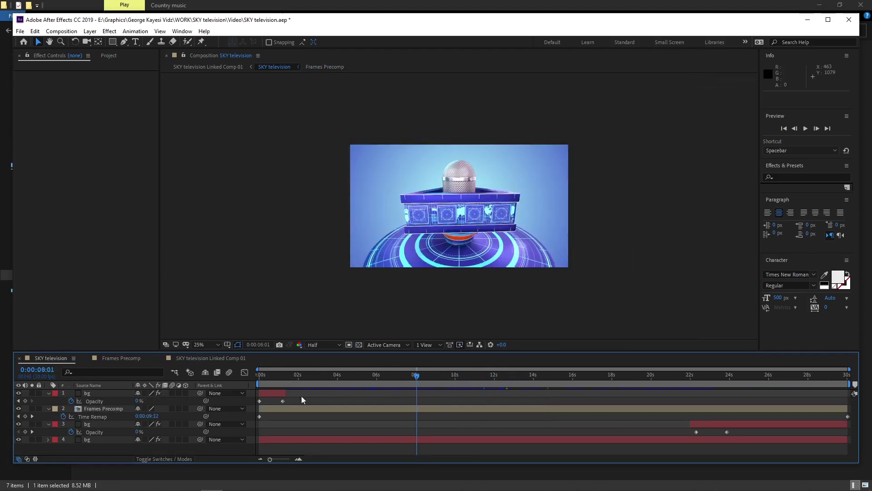
click(107, 440)
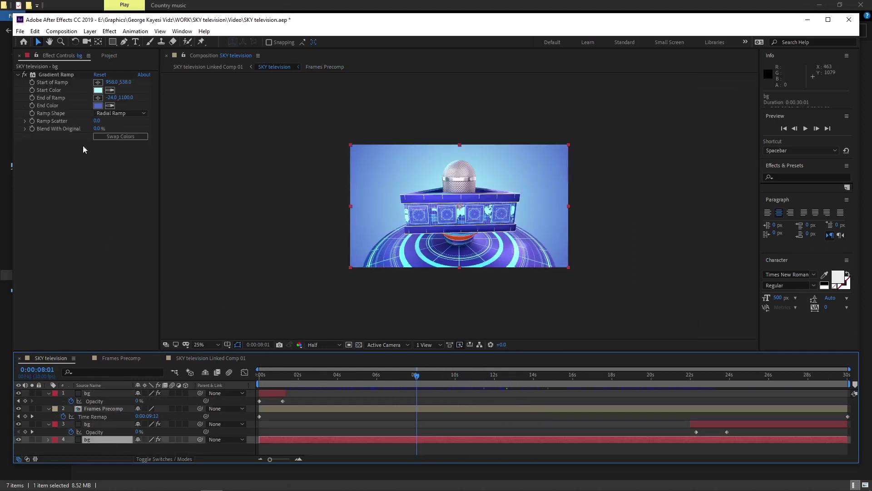
click(53, 75)
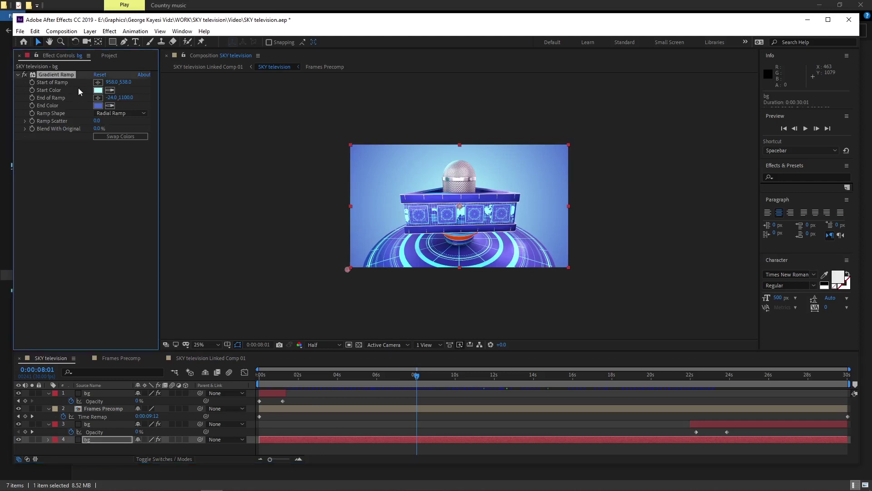
drag(348, 270, 346, 262)
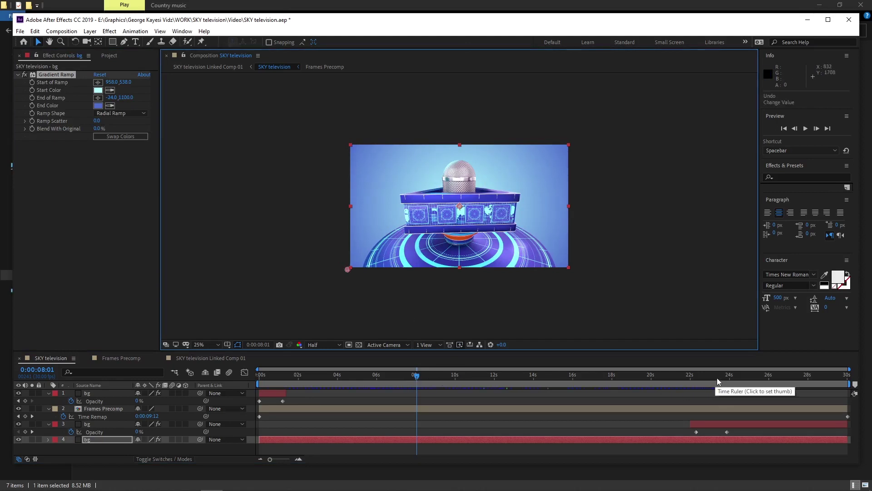
Check frames around 23–24 seconds with the other bg layer's ramp selected
click(731, 381)
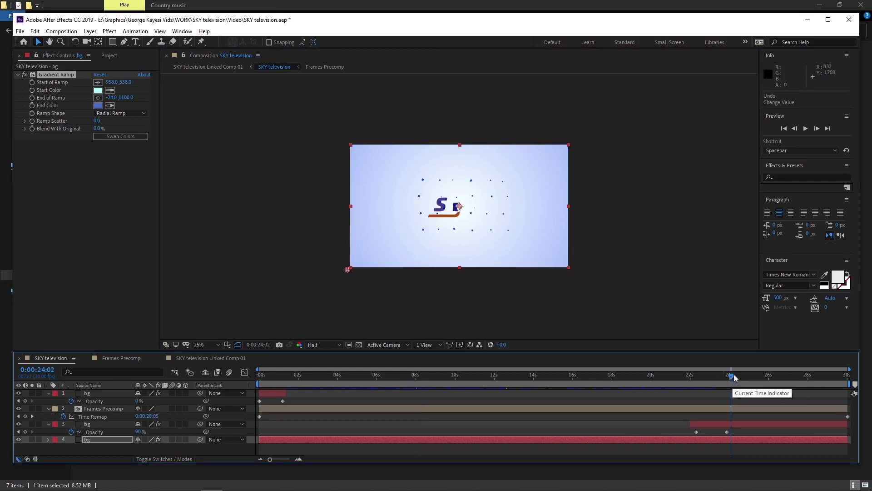
drag(732, 376, 717, 376)
click(746, 425)
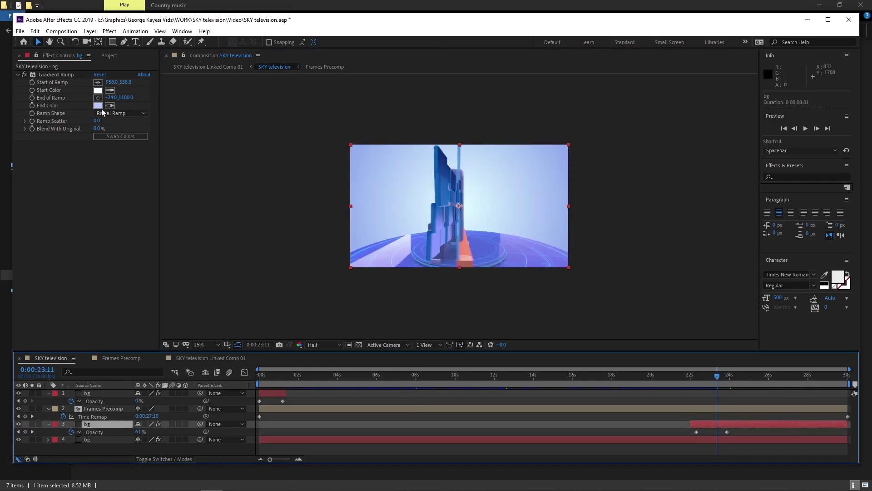
drag(716, 380, 757, 376)
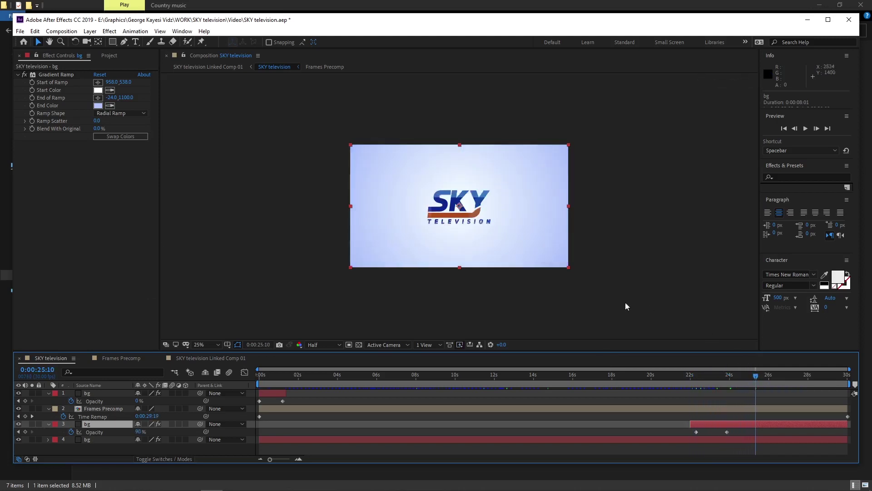
click(204, 345)
Fit the composition in the viewer and clear the layer selection
click(225, 184)
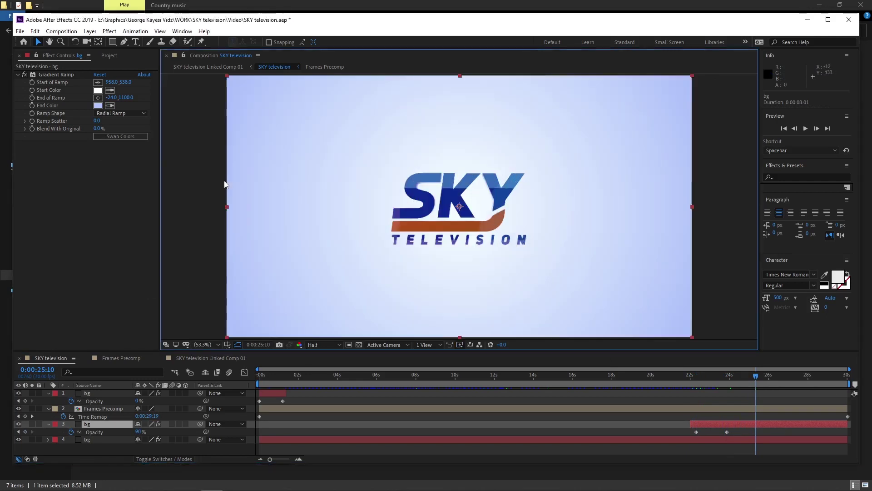
click(200, 193)
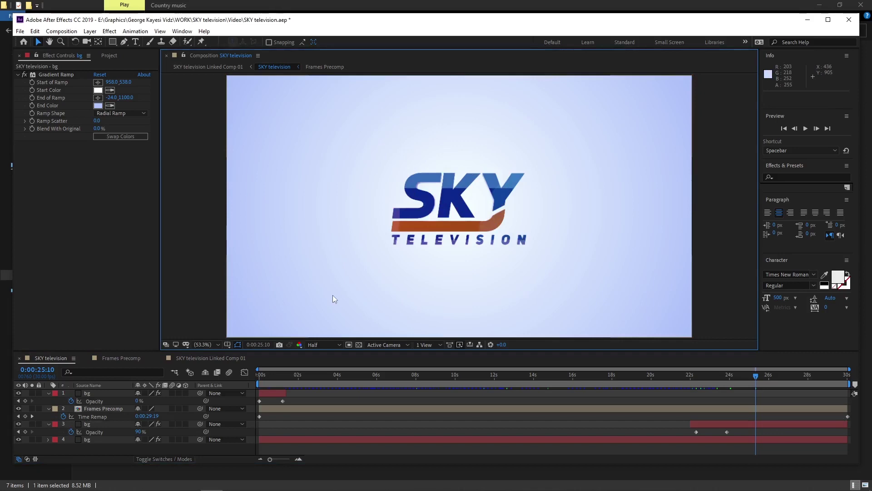